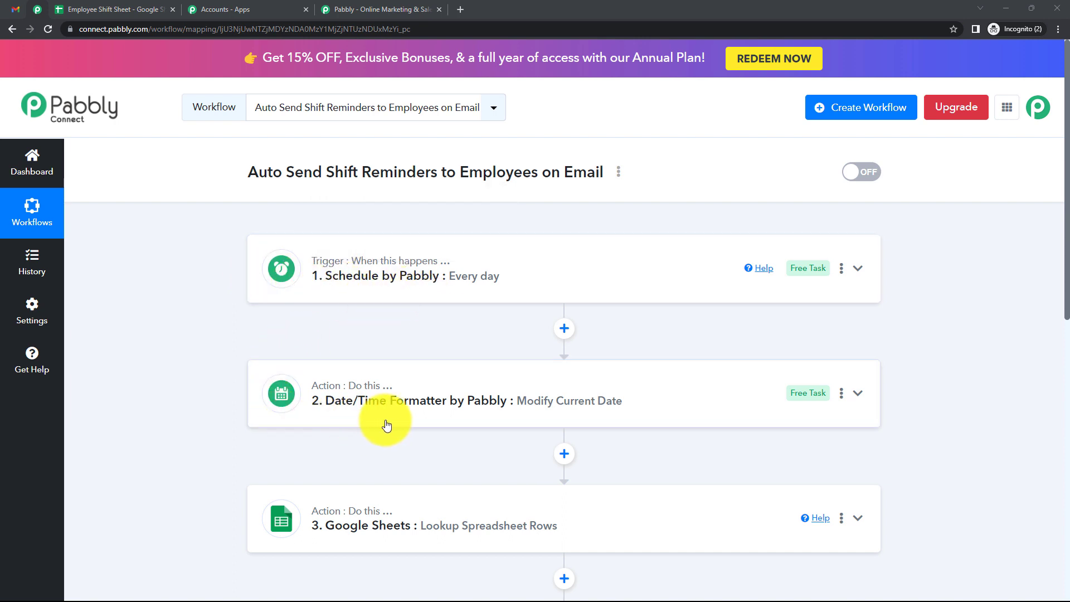
scroll(416, 425, "down", 4)
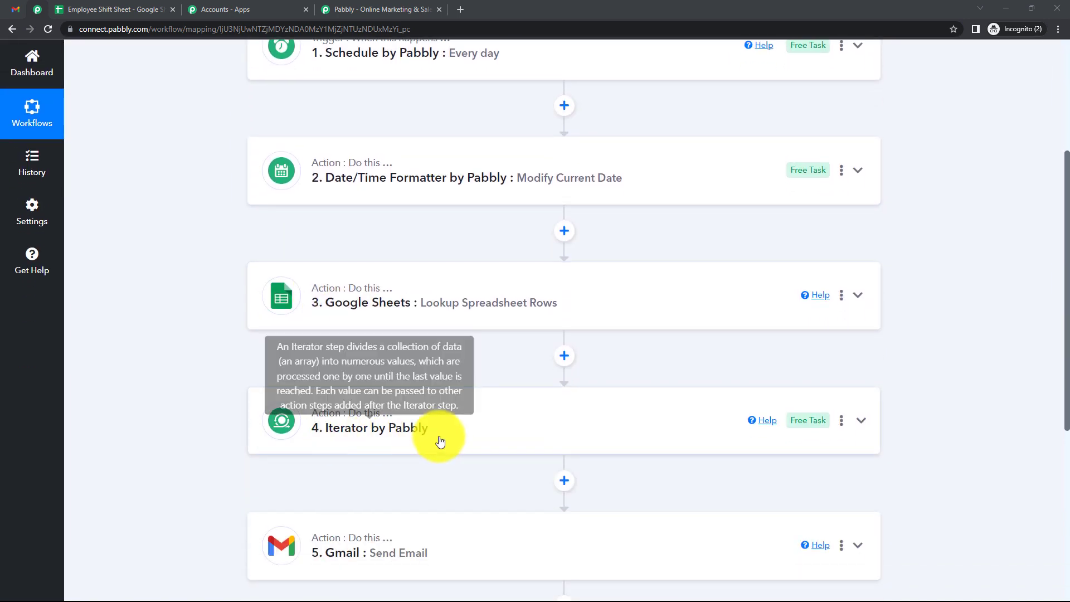
scroll(439, 437, "down", 1)
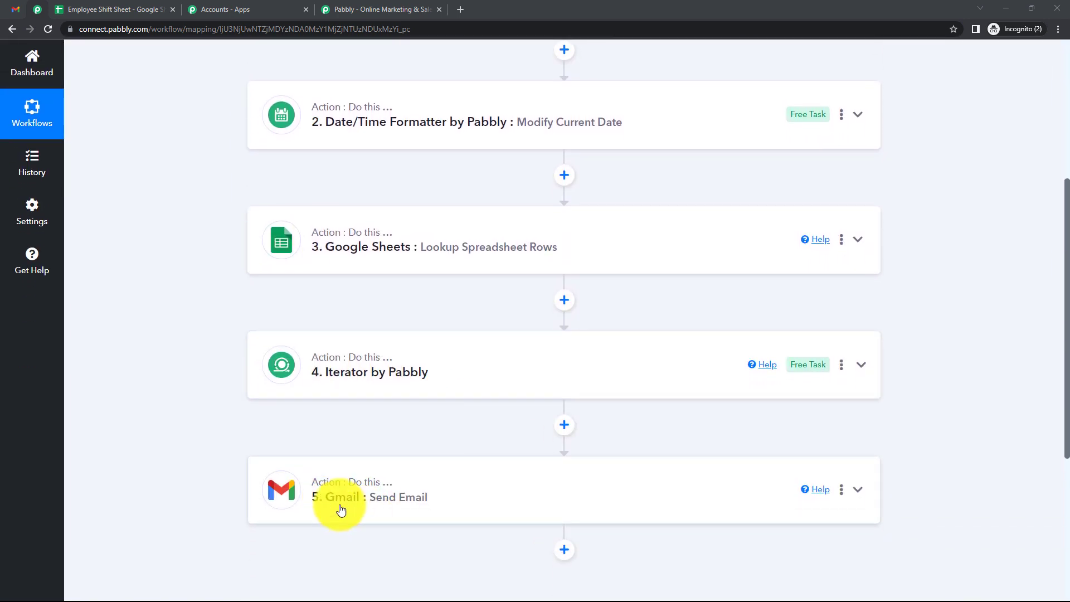
scroll(419, 513, "up", 5)
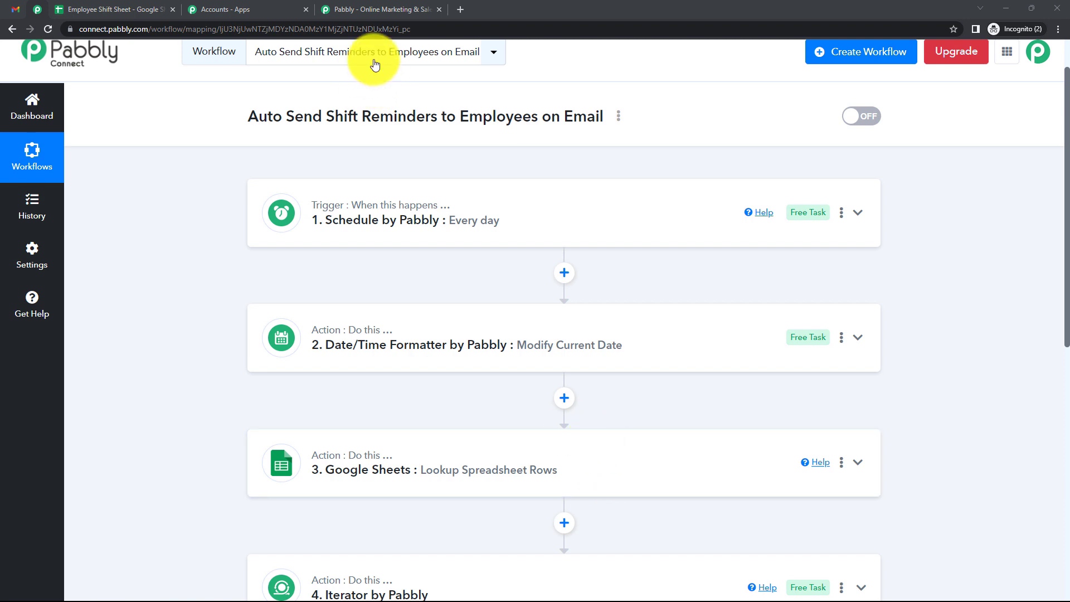
Switch to the Pabbly website, sign in, and open Pabbly Connect from the list of all apps
left_click(380, 11)
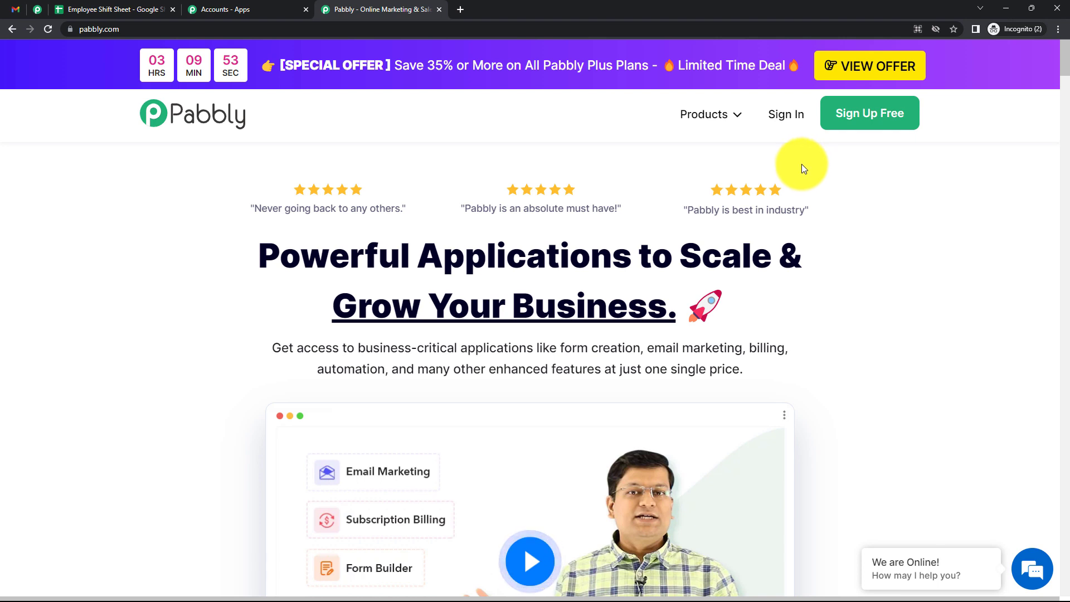
left_click(786, 118)
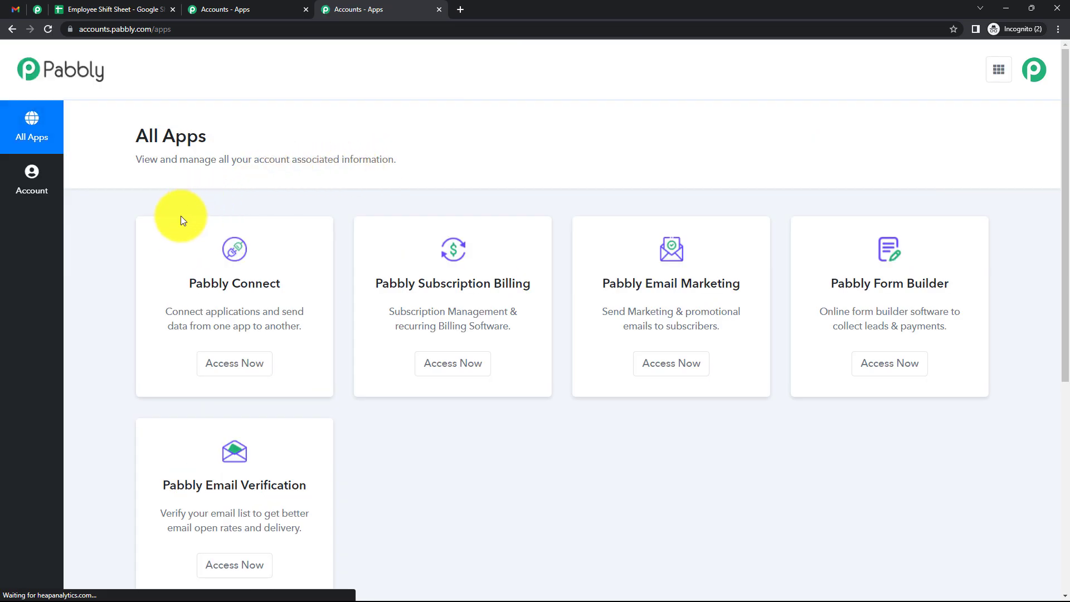
left_click(239, 366)
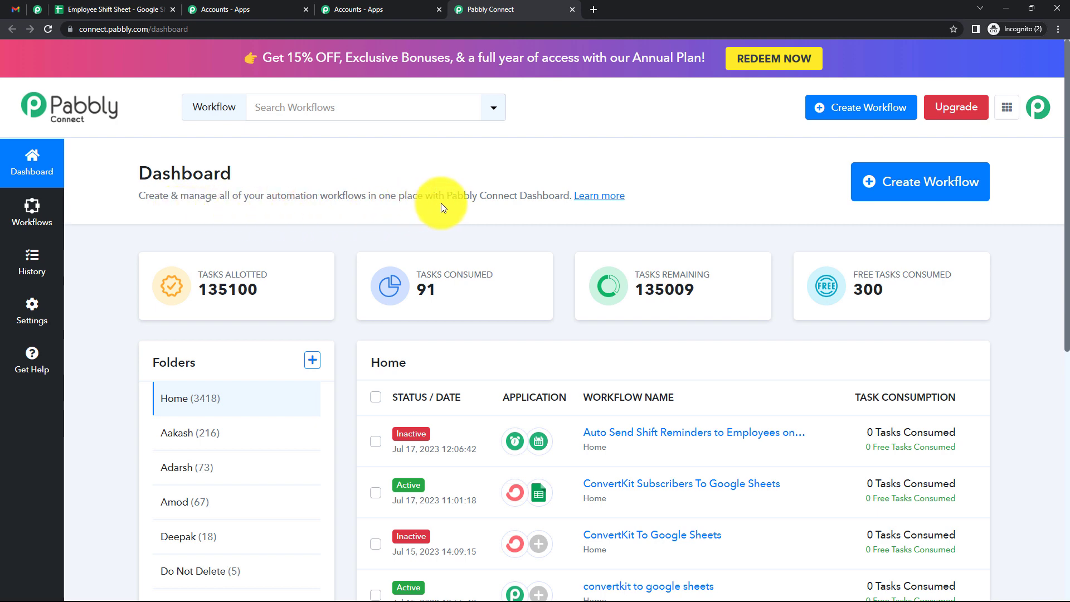
Create a workflow named "Auto Send Shift Reminders to Employees on Email"
left_click(898, 192)
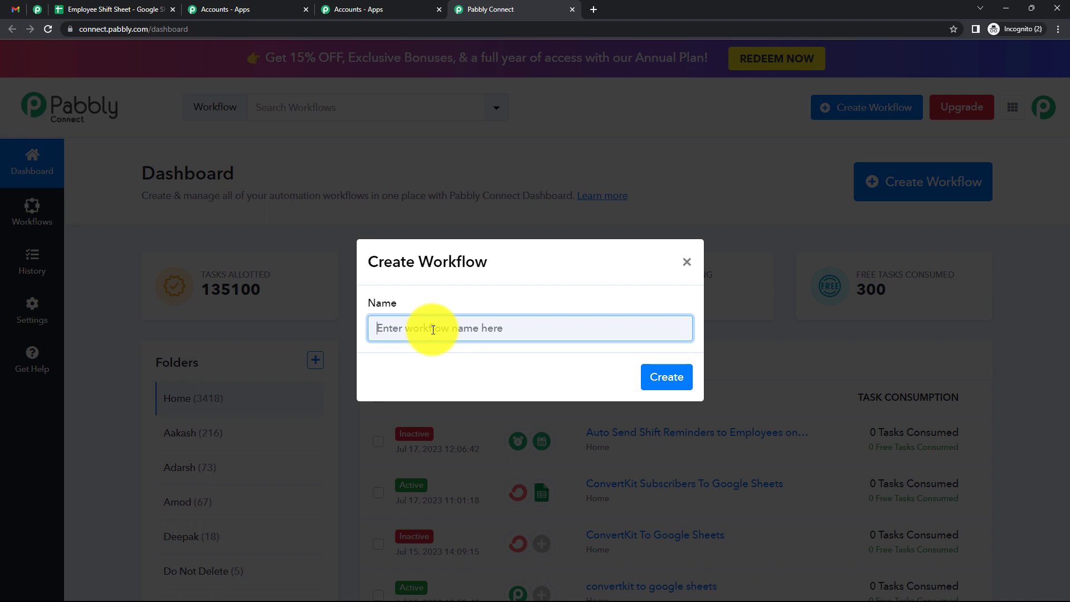
type("Auto Send Shift Reminders to Employees on Email")
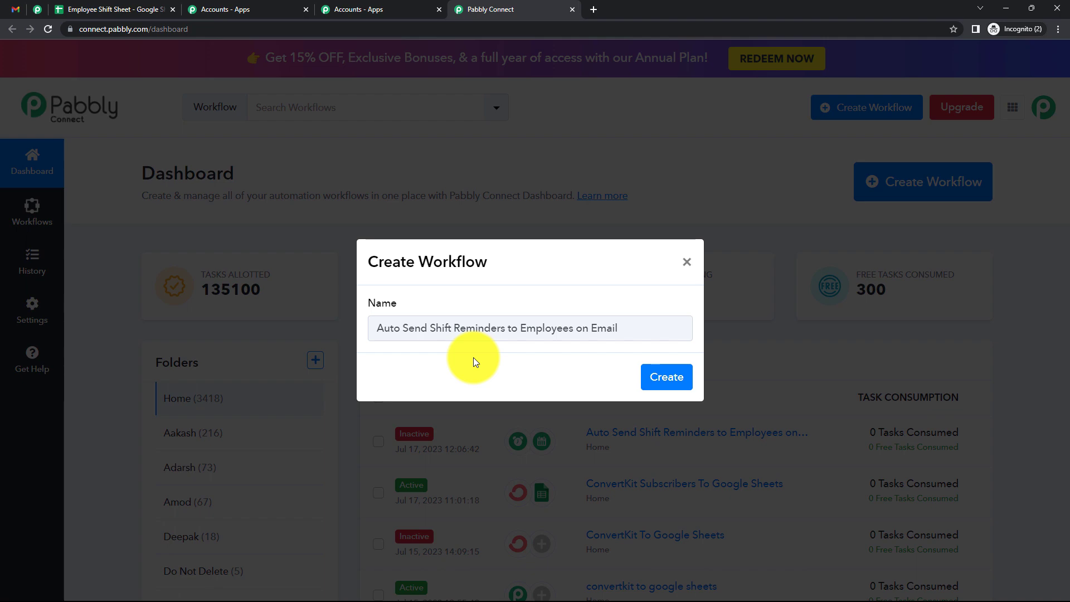
left_click(646, 385)
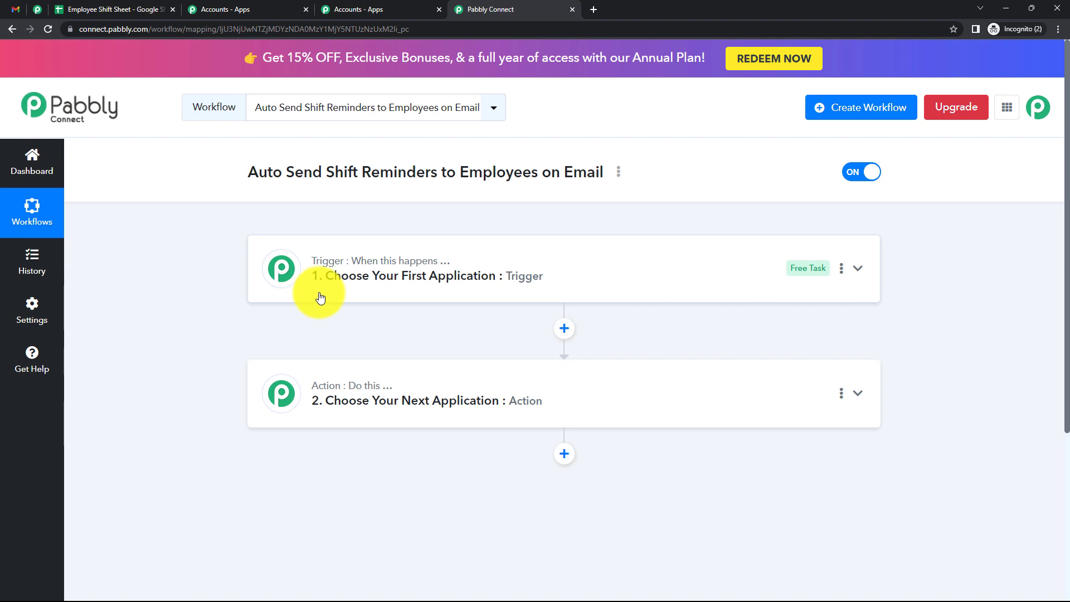
Set Schedule by Pabbly as the workflow's trigger and have it run every day
left_click(370, 284)
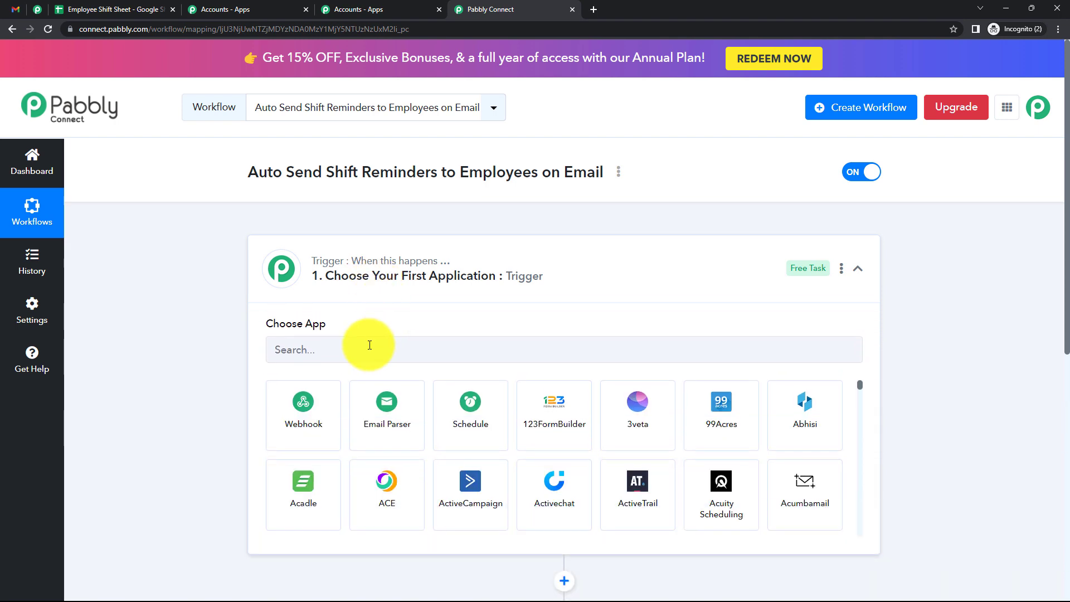
left_click(471, 418)
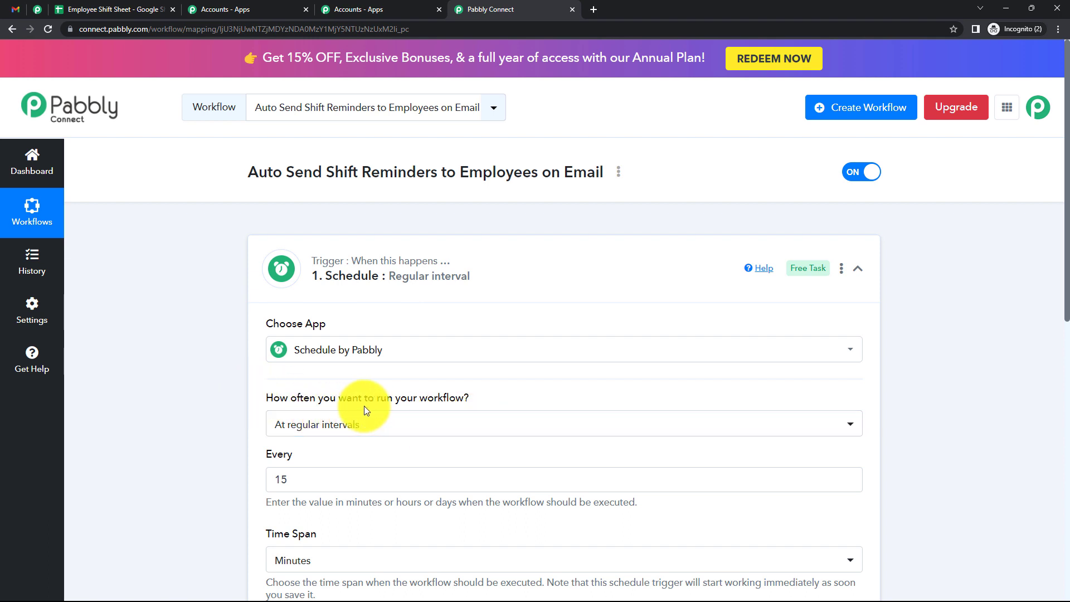
left_click(408, 428)
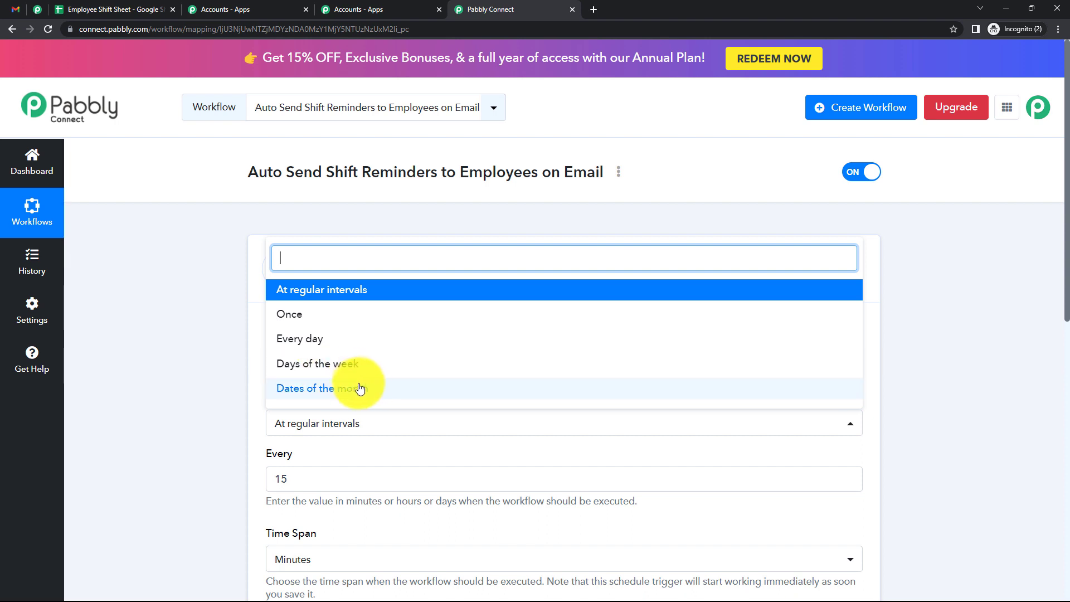
left_click(310, 340)
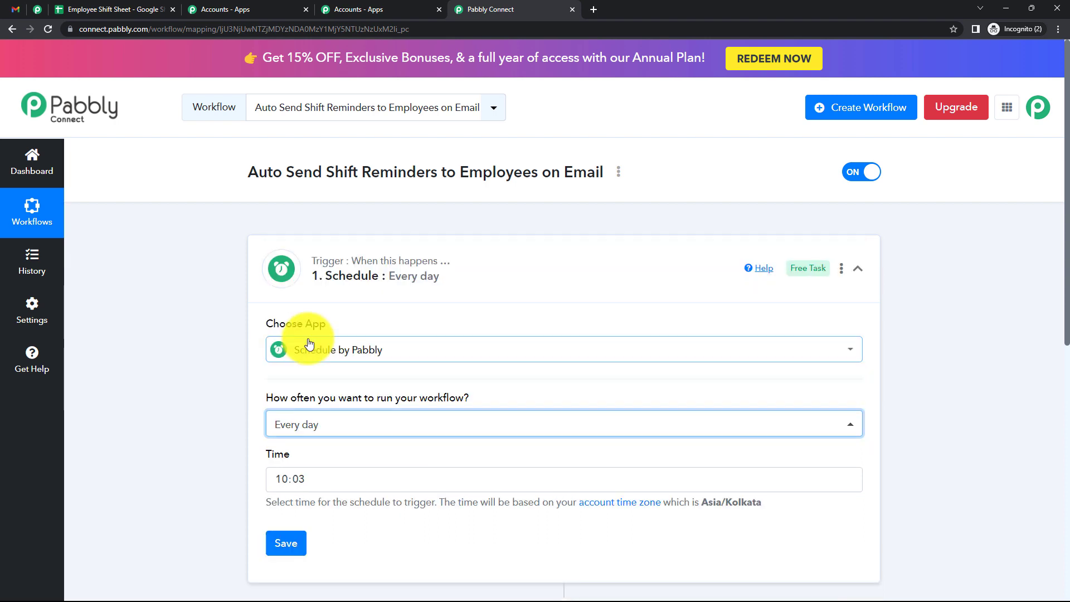
Set the daily schedule's time to 10:00 and save the trigger
scroll(310, 344, "down", 2)
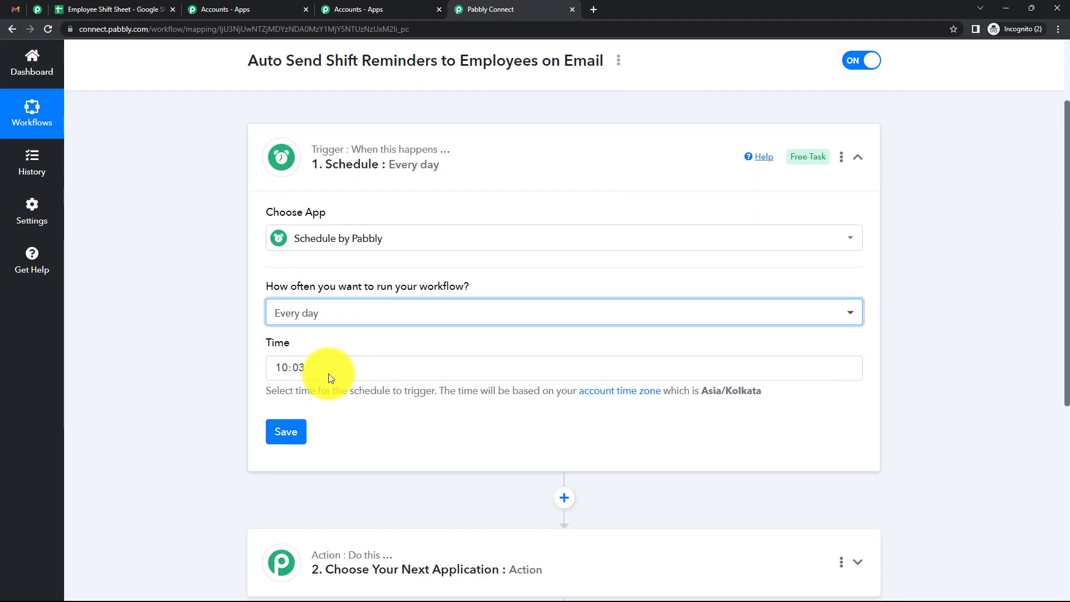
left_click(329, 371)
scroll(329, 410, "up", 2)
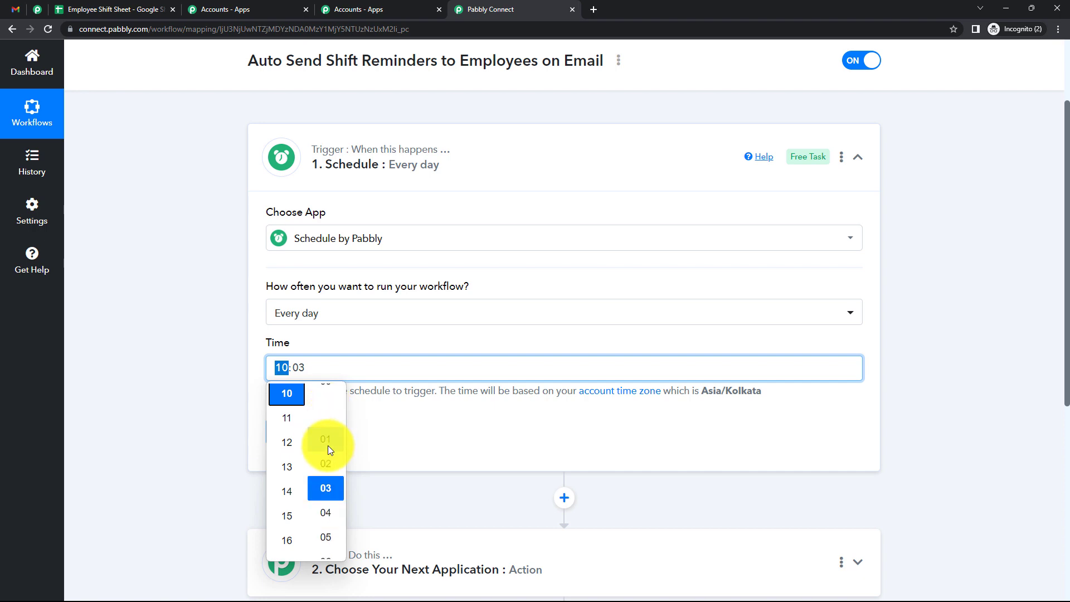
left_click(331, 397)
left_click(215, 392)
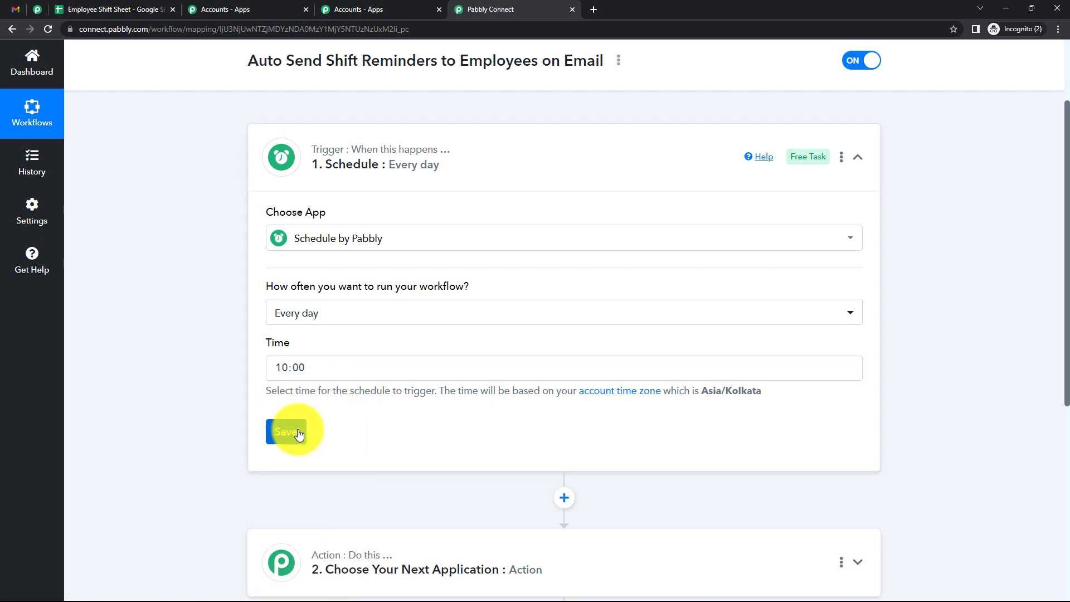
left_click(290, 432)
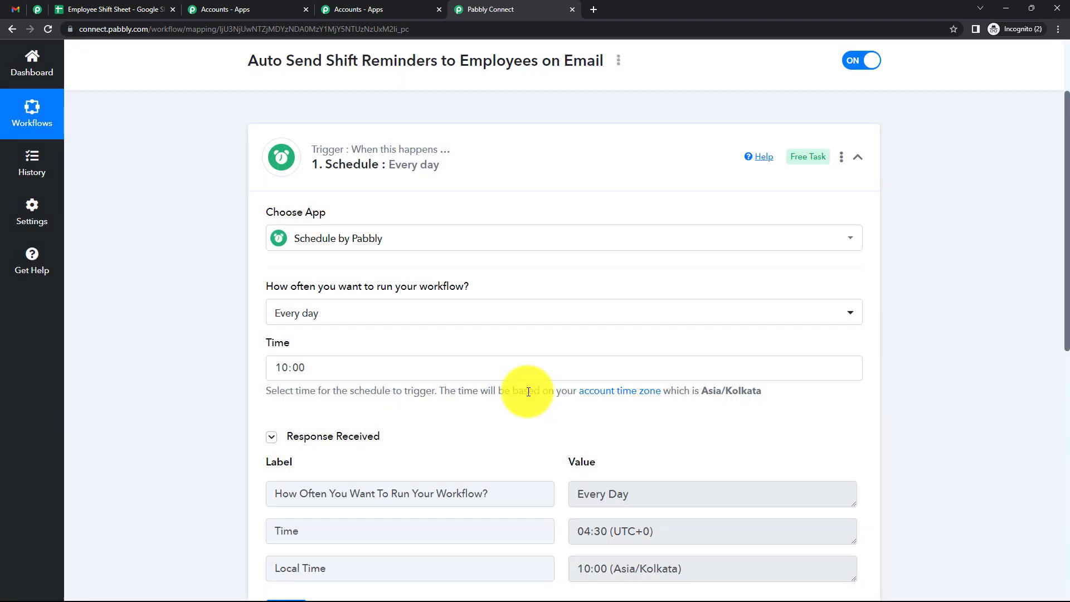
Choose the Date/Time Formatter app for the workflow's second step, checking the app order against the finished reference workflow
scroll(528, 391, "down", 1)
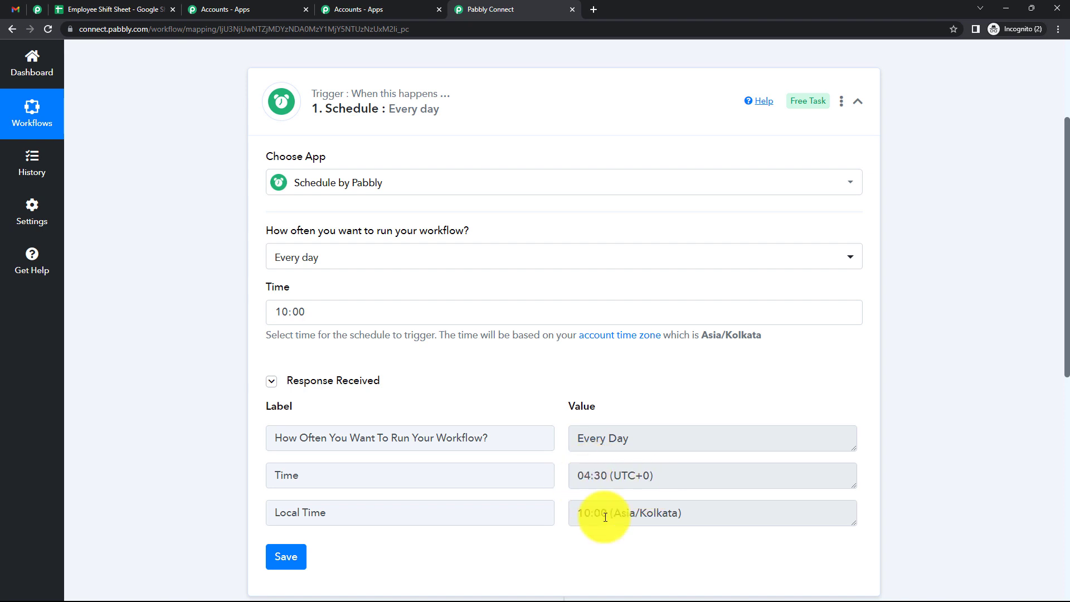
scroll(596, 508, "down", 3)
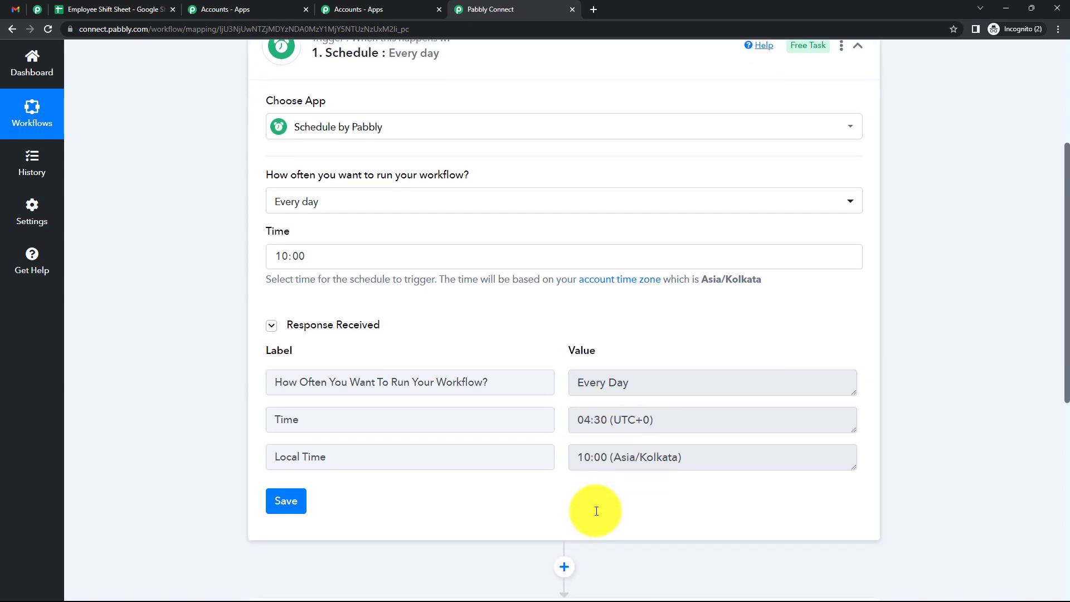
scroll(463, 375, "down", 2)
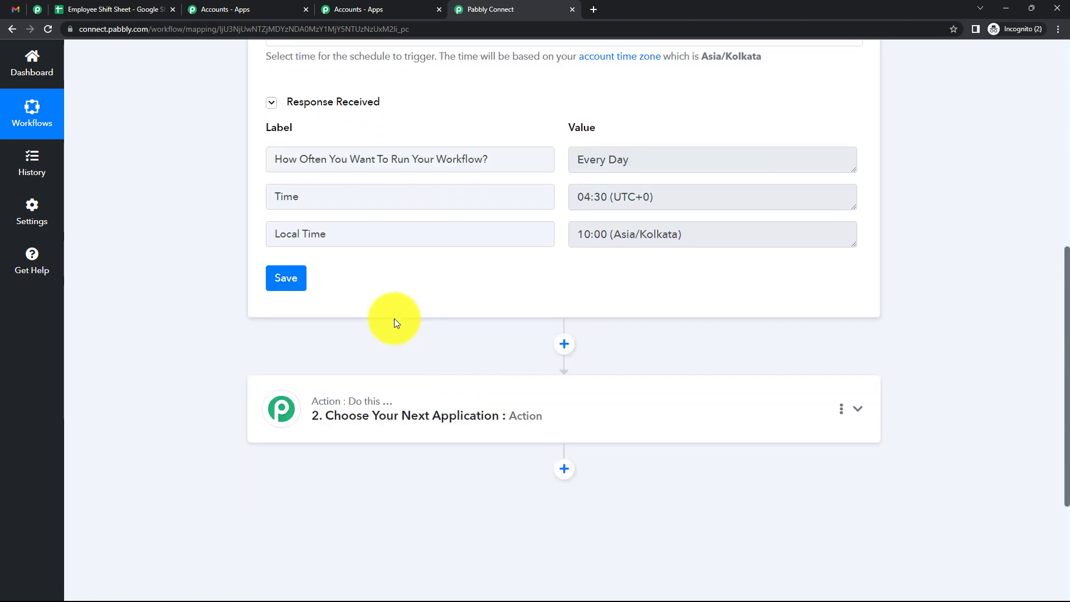
scroll(460, 456, "down", 2)
left_click(432, 316)
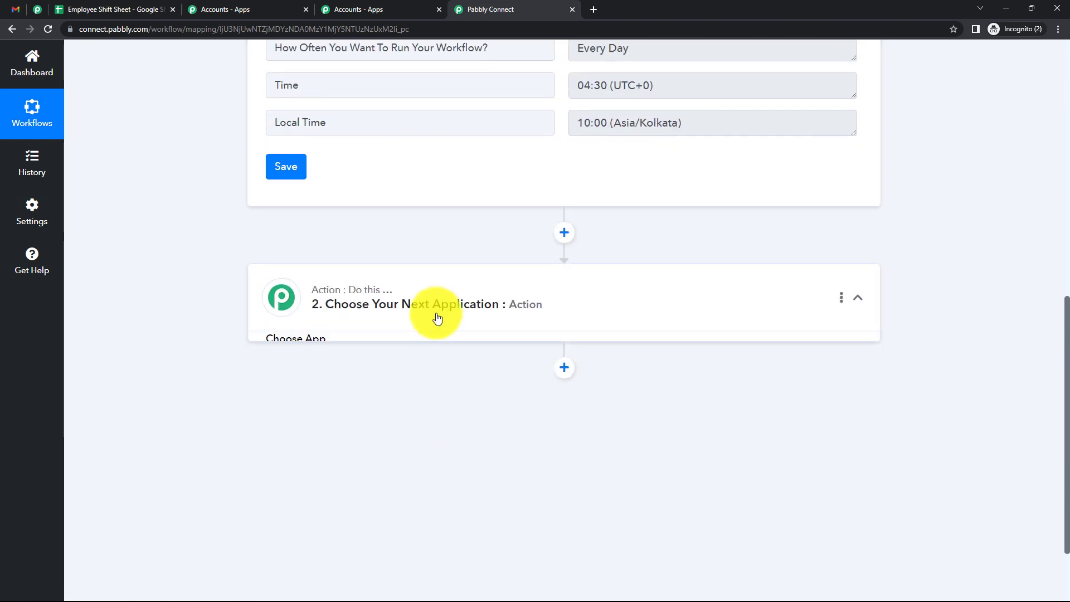
left_click(38, 11)
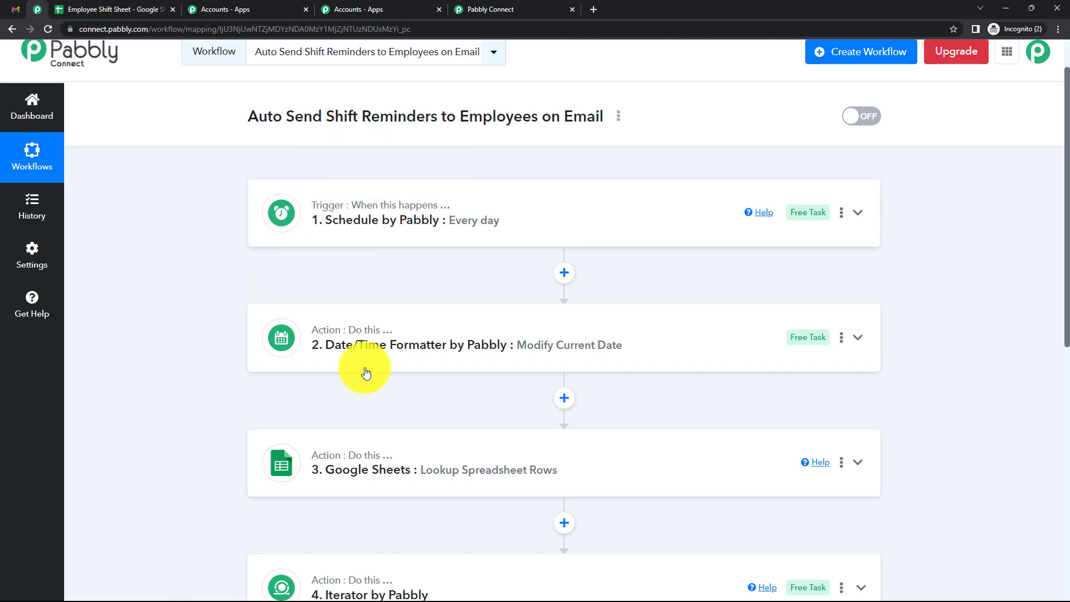
left_click(524, 9)
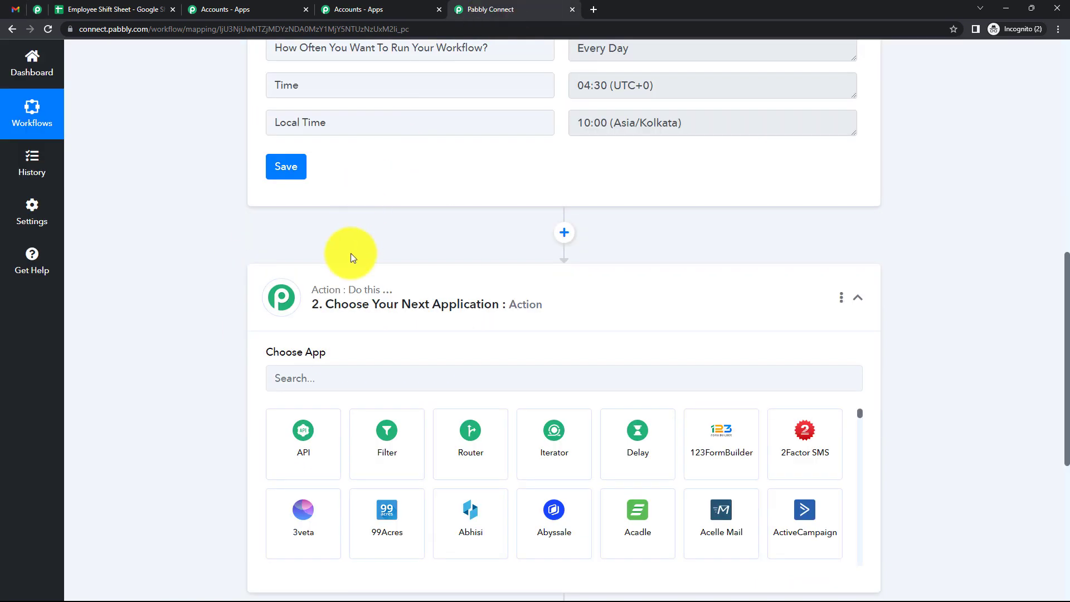
left_click(413, 380)
type("date")
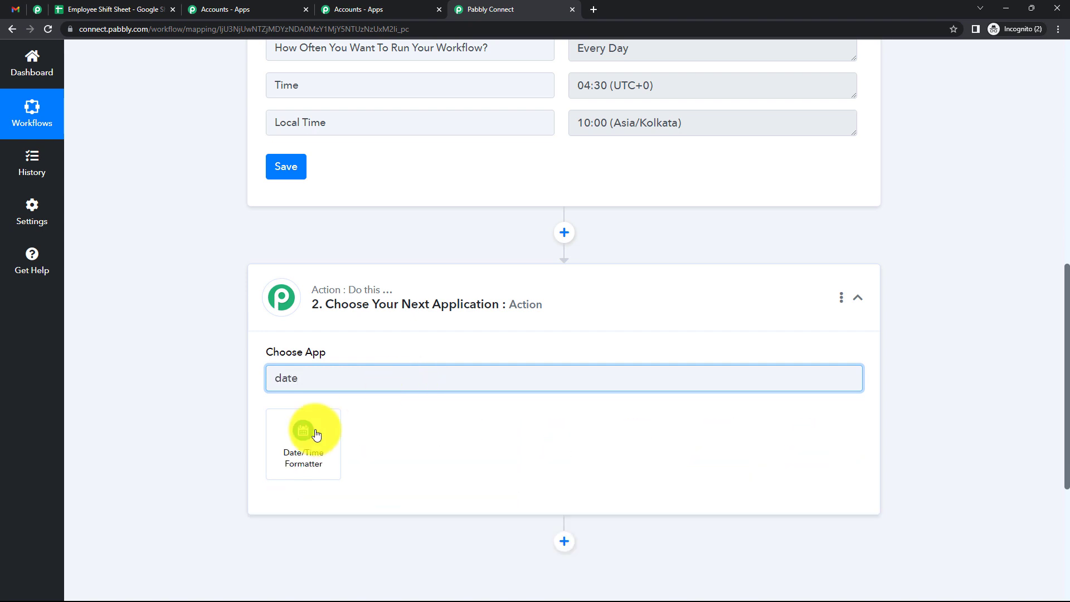
left_click(315, 434)
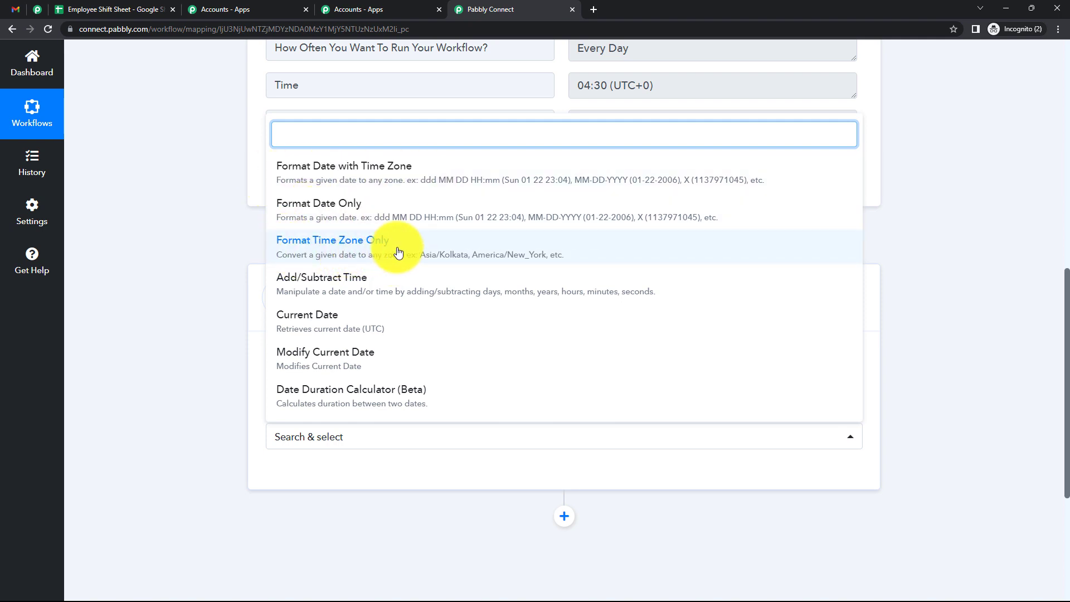
Select Modify Current Date as the Date/Time Formatter's action event and connect it
scroll(334, 301, "down", 1)
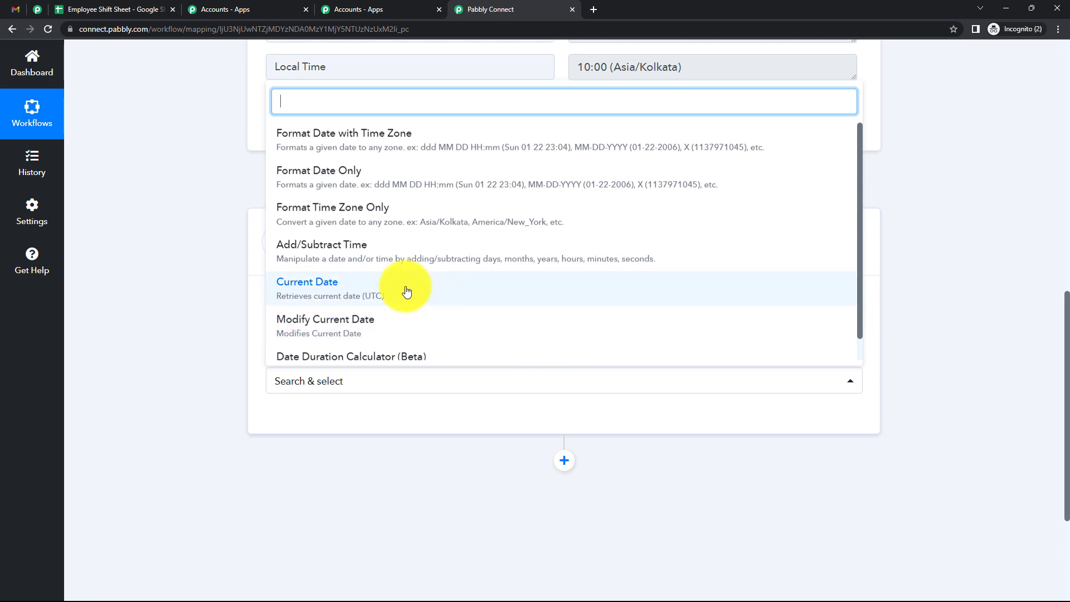
left_click(366, 328)
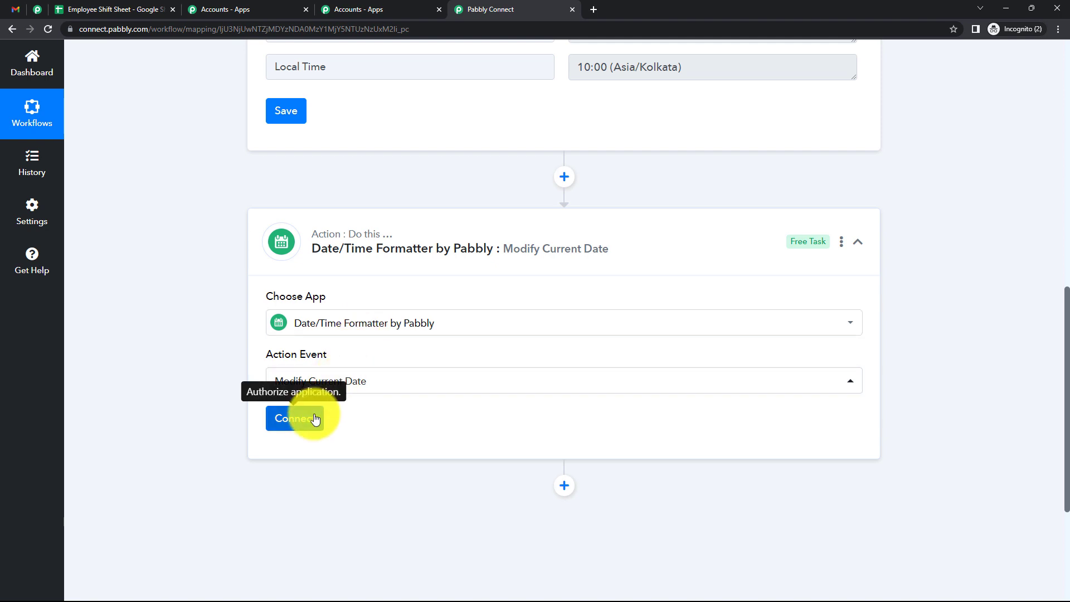
left_click(316, 419)
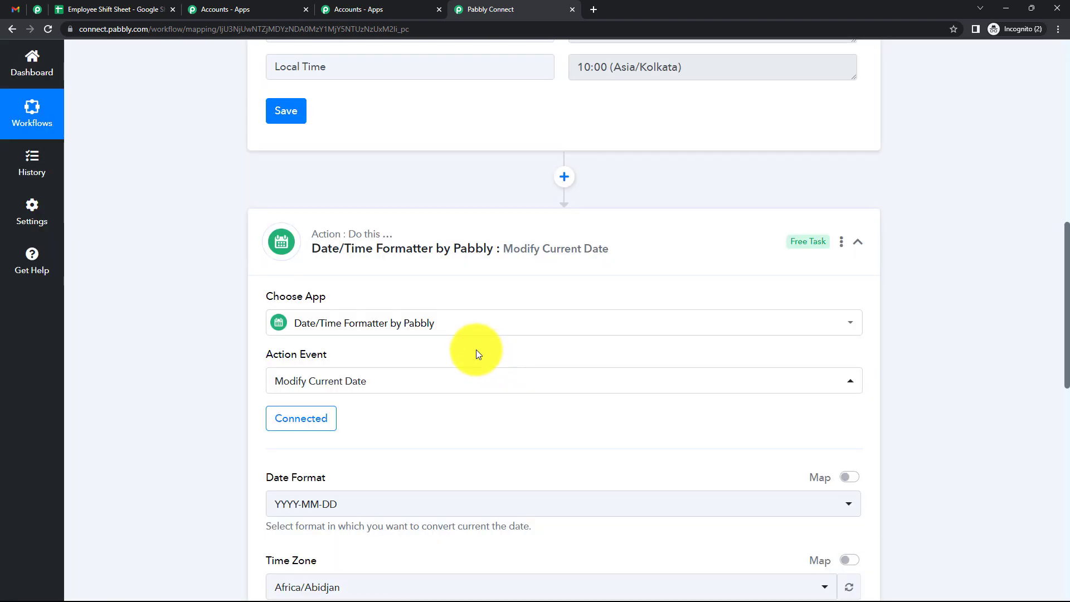
Examine the date format, time zone, operation, unit and value settings of the Modify Current Date action, including the available operations and units
scroll(362, 351, "down", 2)
scroll(356, 359, "down", 2)
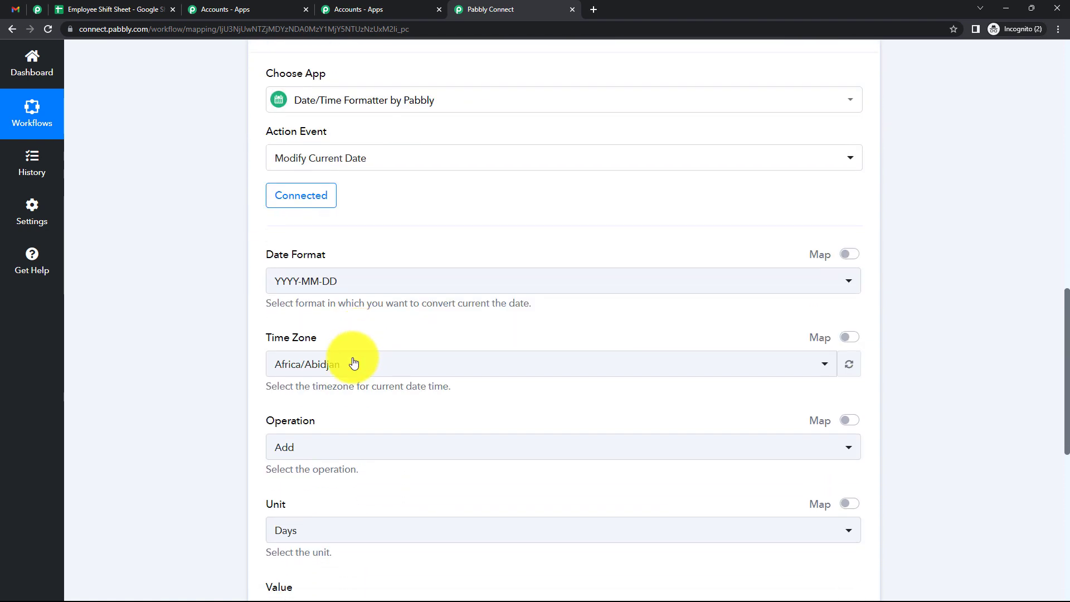
scroll(357, 399, "down", 3)
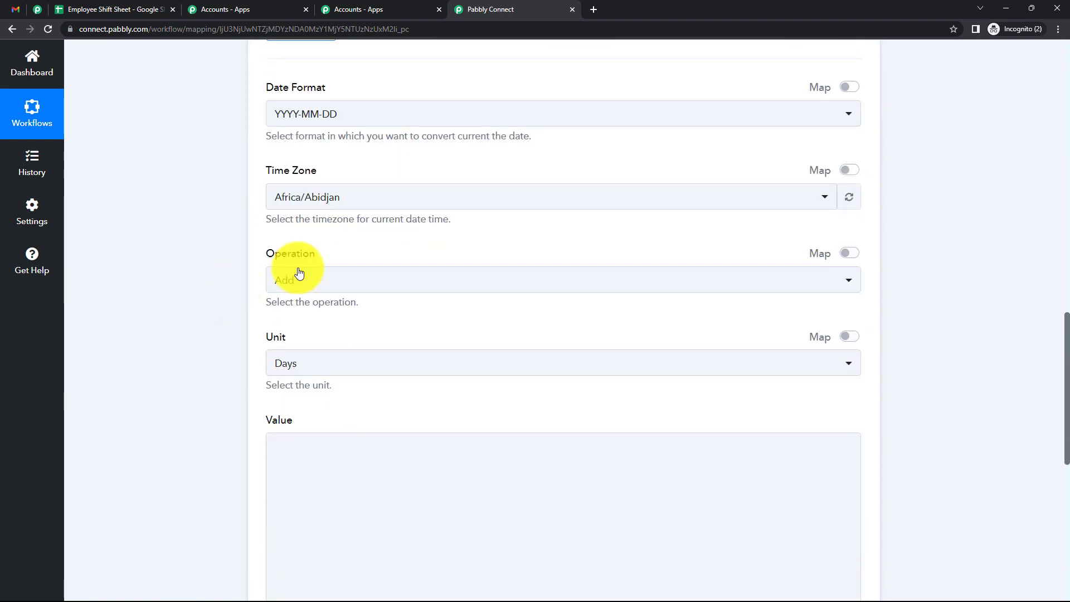
left_click(316, 287)
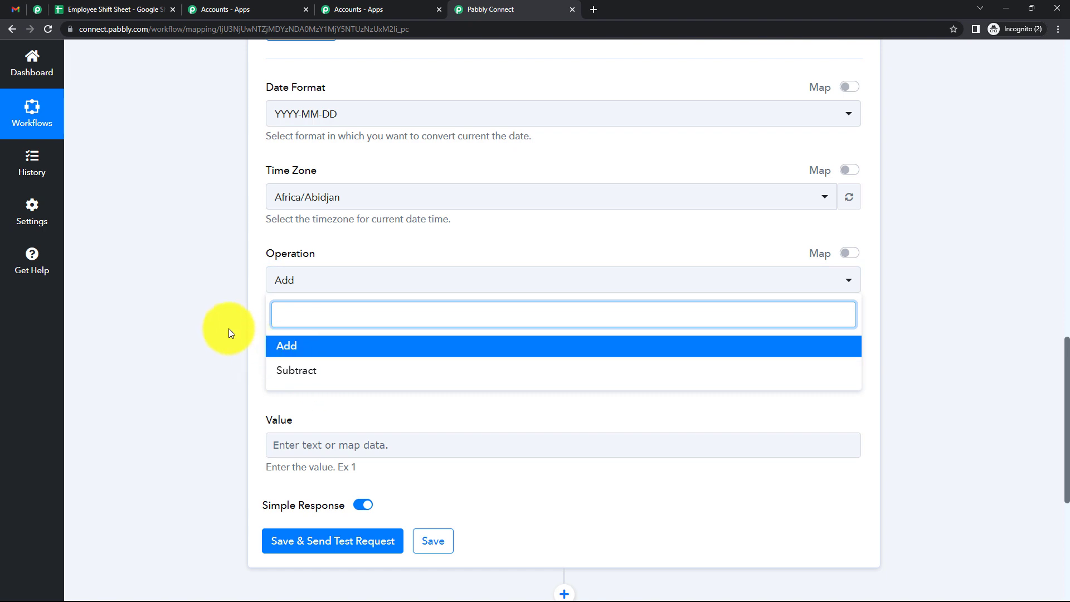
left_click(230, 333)
left_click(312, 363)
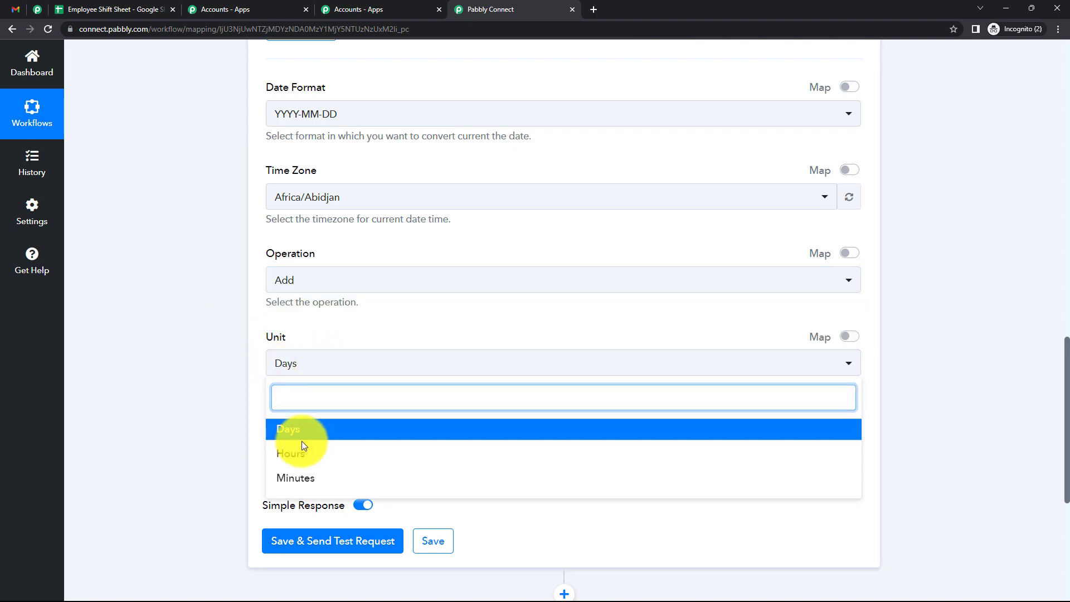
left_click(190, 415)
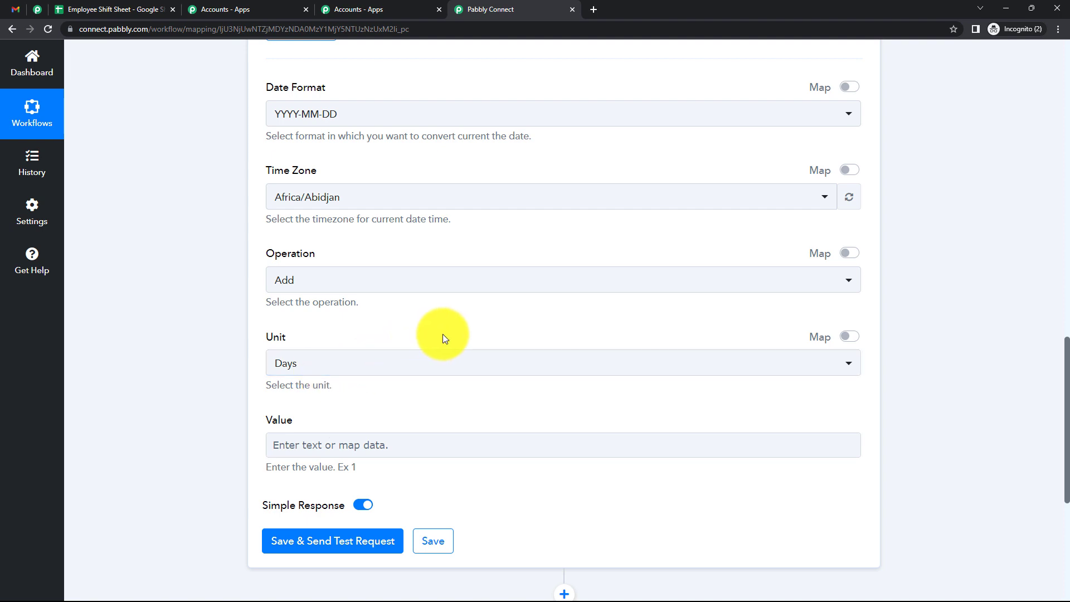
scroll(446, 337, "up", 1)
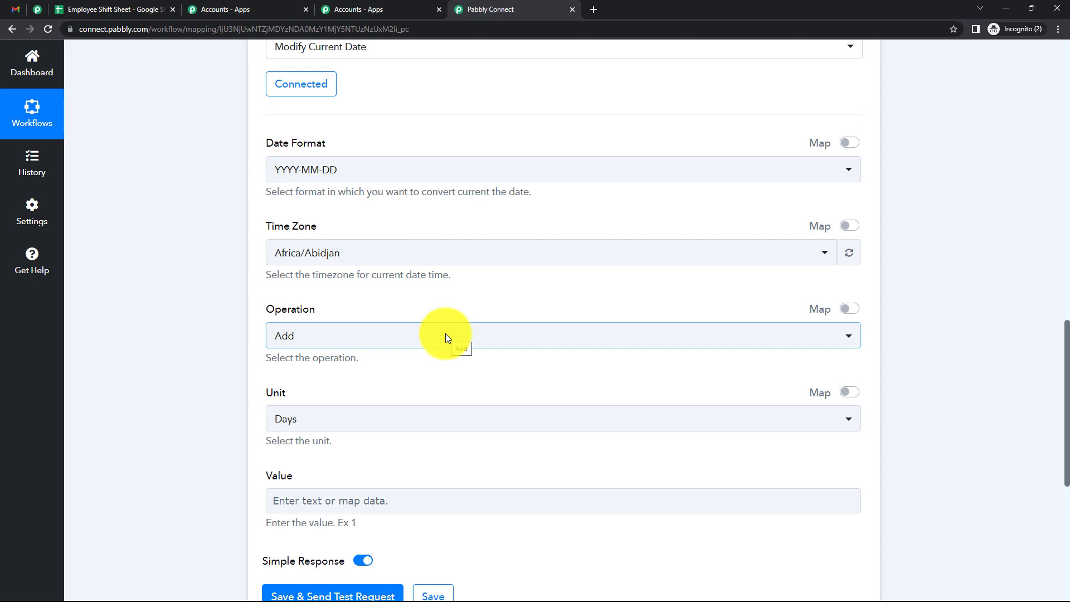
scroll(446, 333, "down", 1)
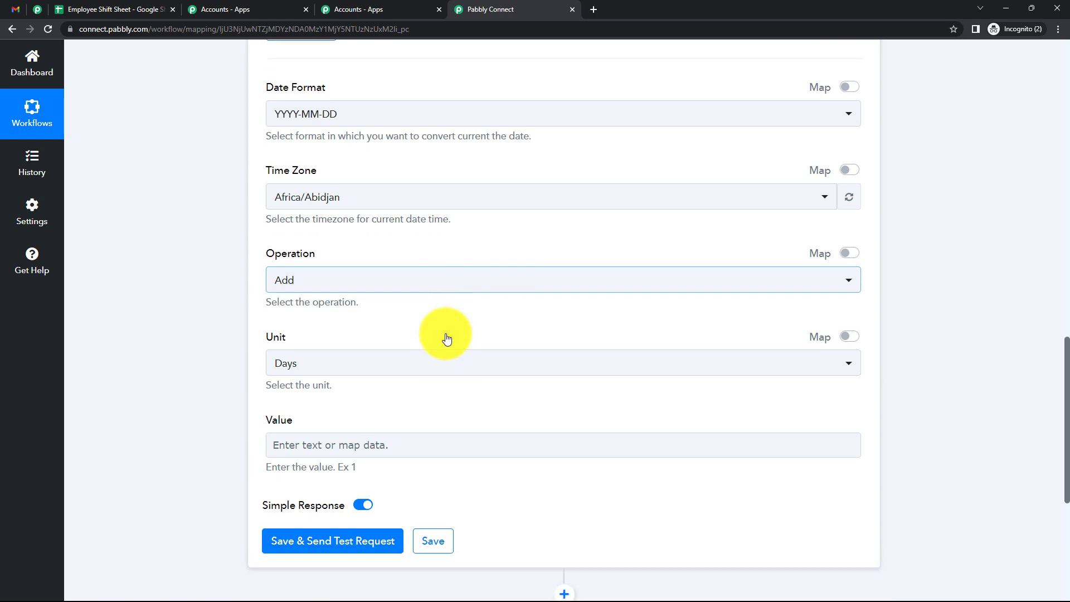
Set the Modify Current Date action's date format to DD-MM-YYYY and its time zone to Asia/Kolkata
scroll(359, 395, "up", 2)
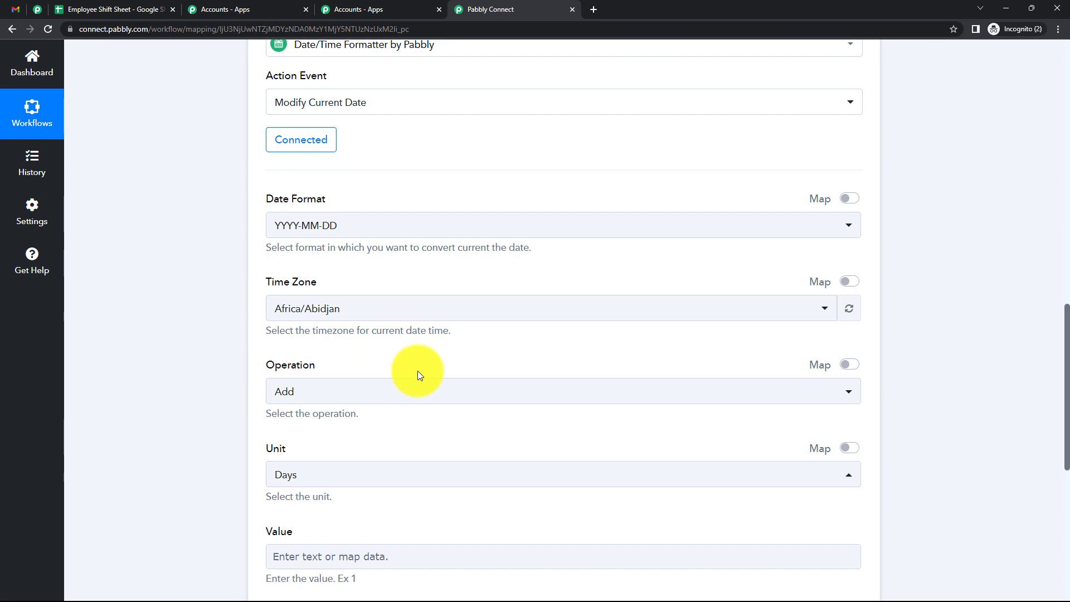
scroll(417, 370, "up", 1)
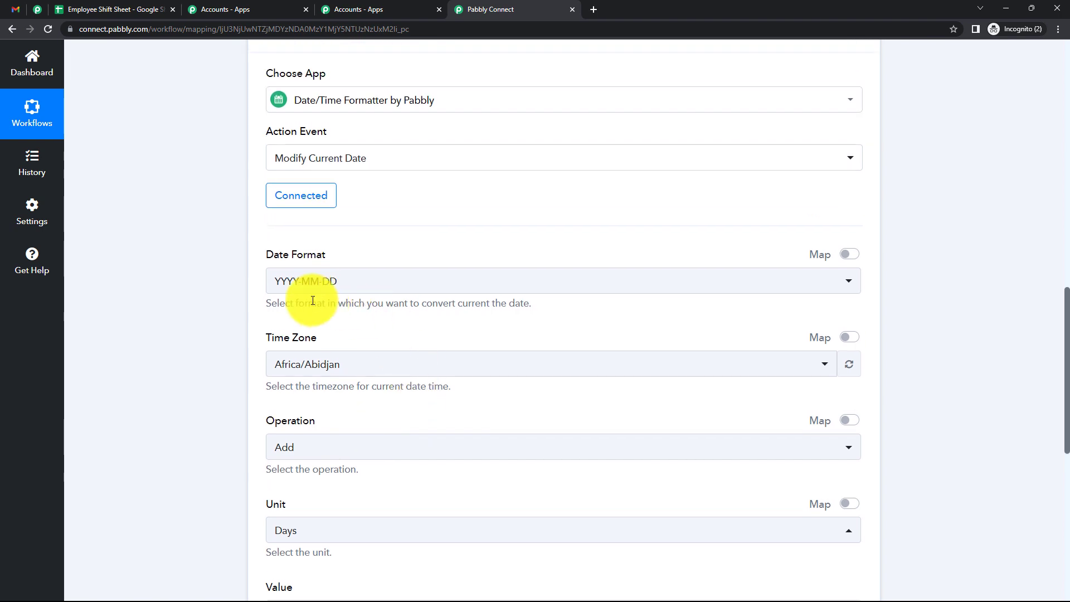
left_click(389, 286)
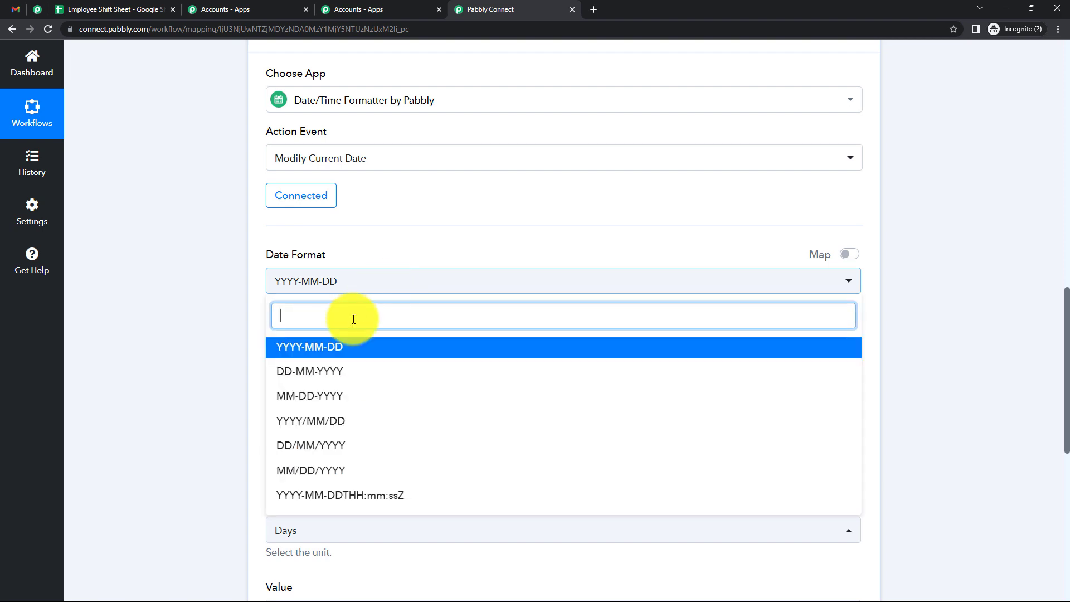
left_click(337, 369)
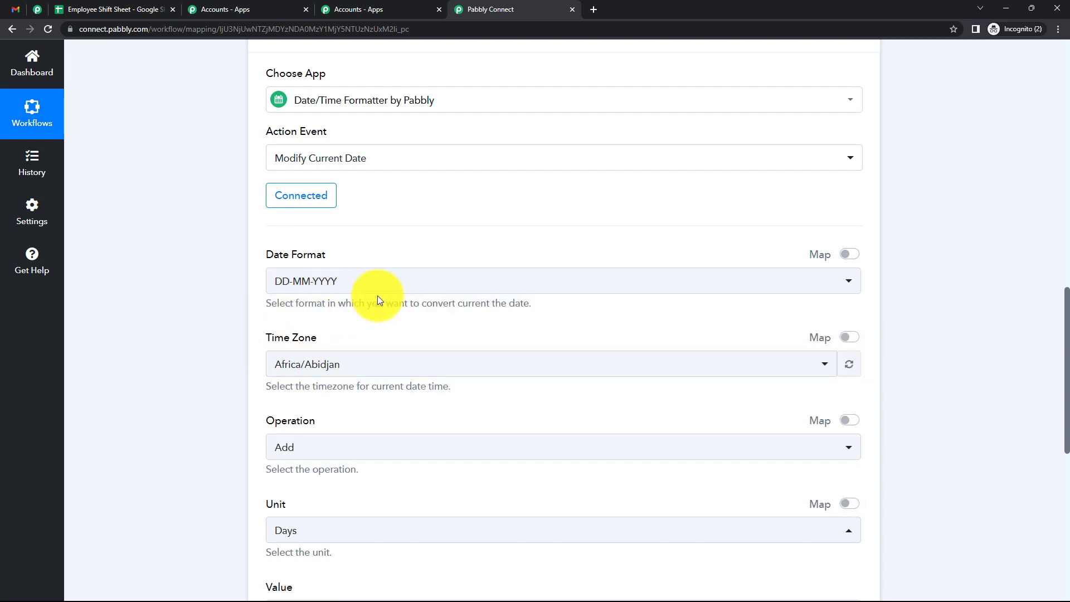
scroll(319, 286, "down", 1)
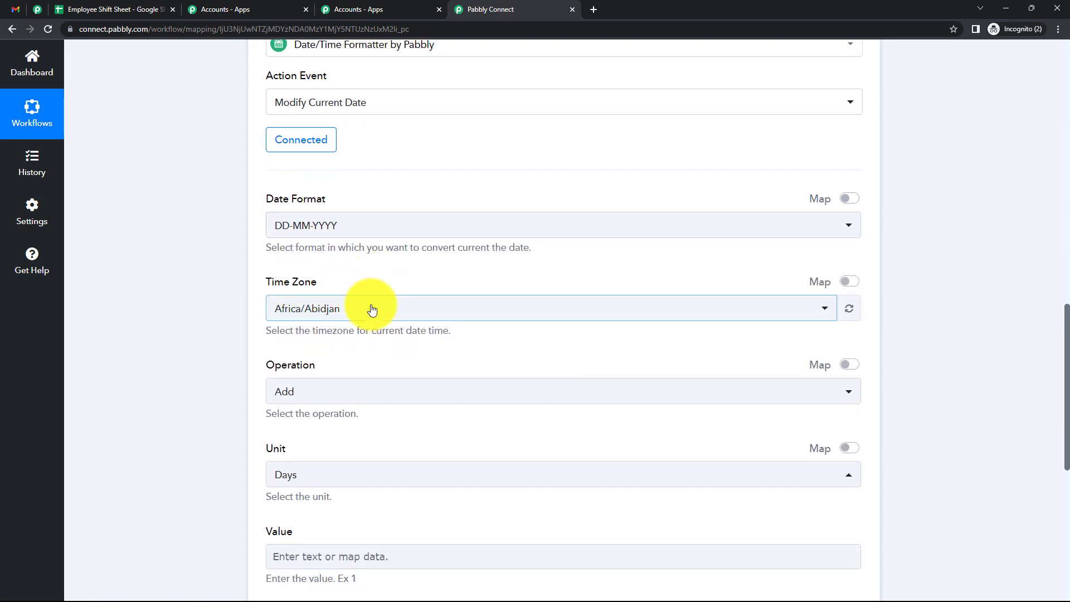
left_click(371, 308)
type("kol")
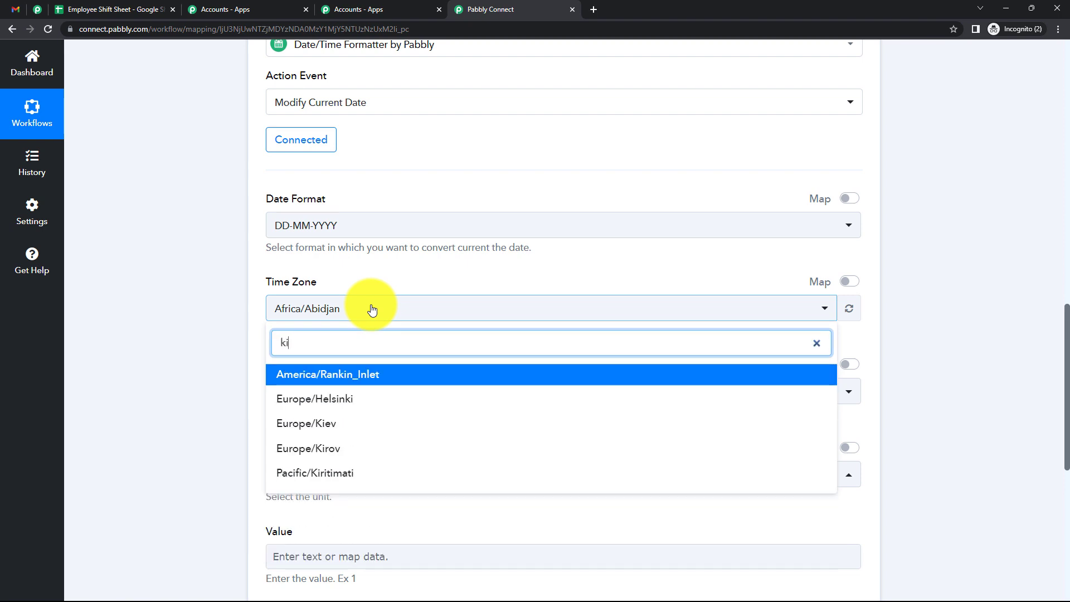
left_click(342, 385)
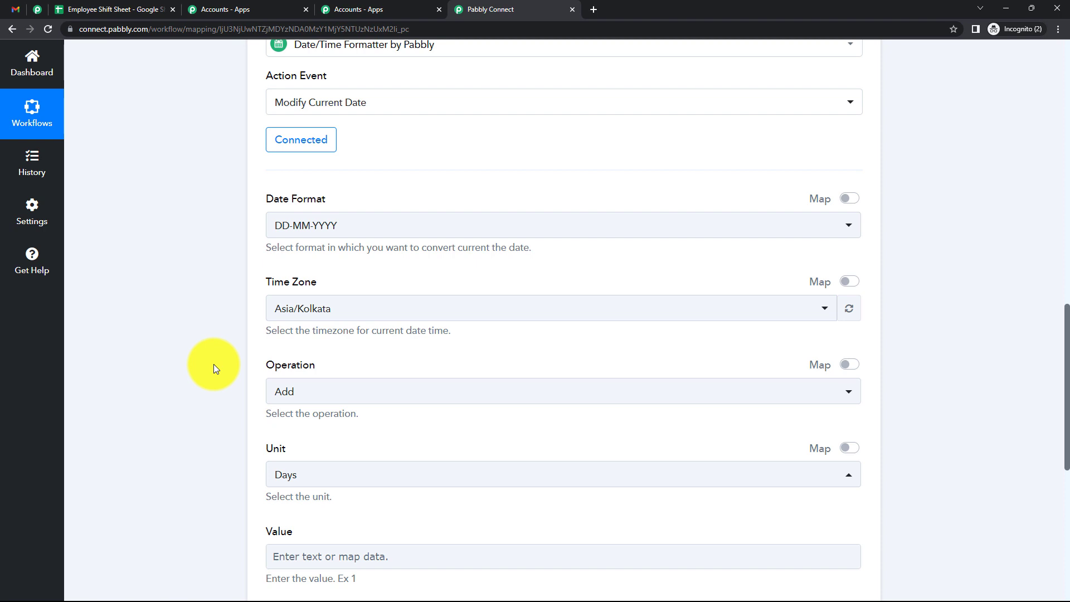
Keep Add as the operation and Days as the unit, and set the value to 1
scroll(335, 397, "down", 2)
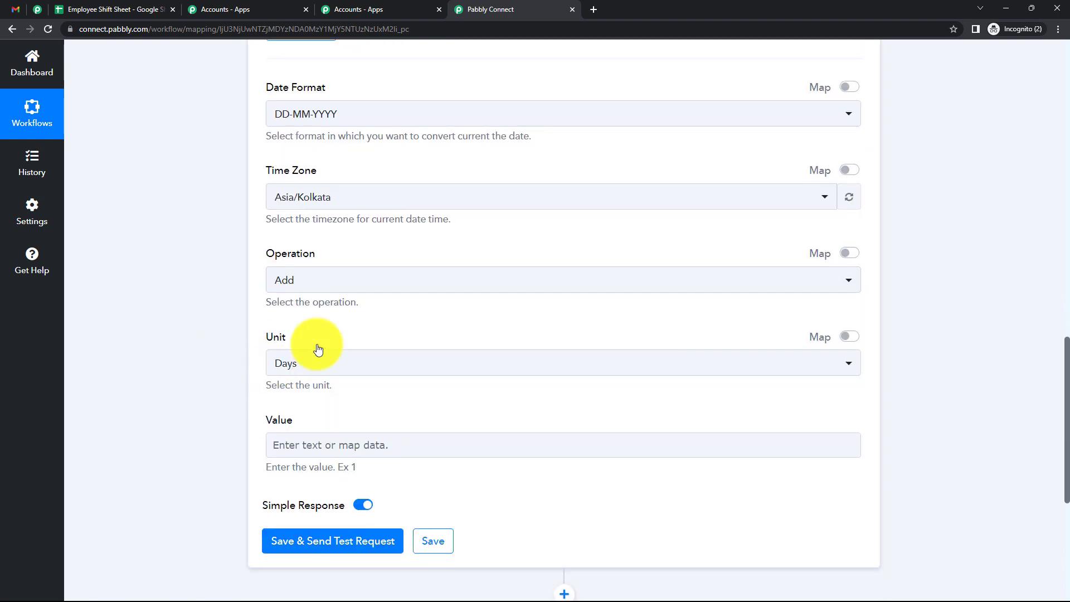
left_click(326, 292)
left_click(163, 289)
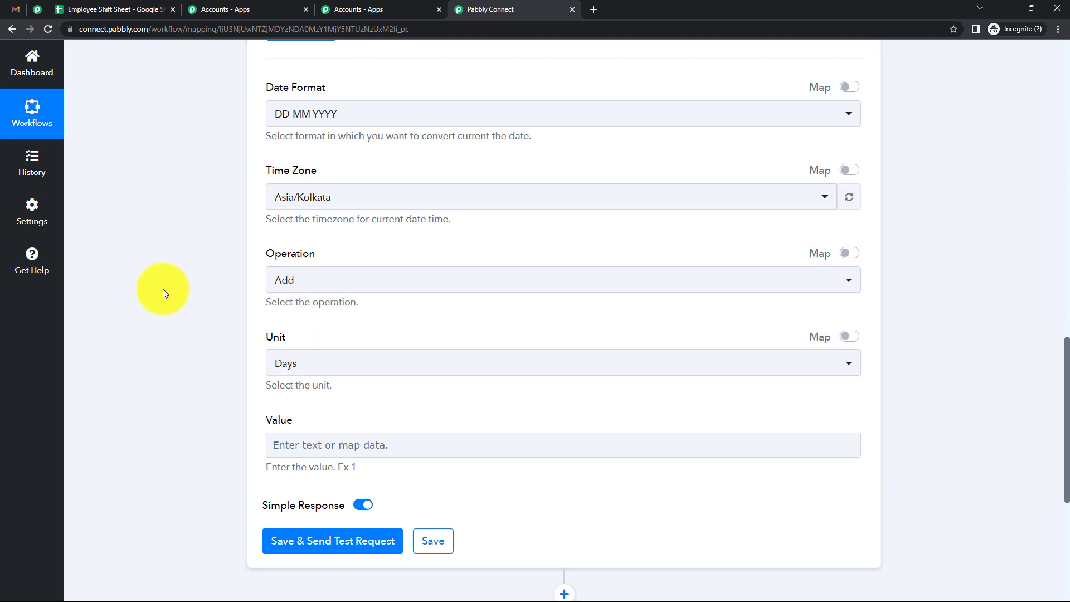
scroll(235, 356, "down", 1)
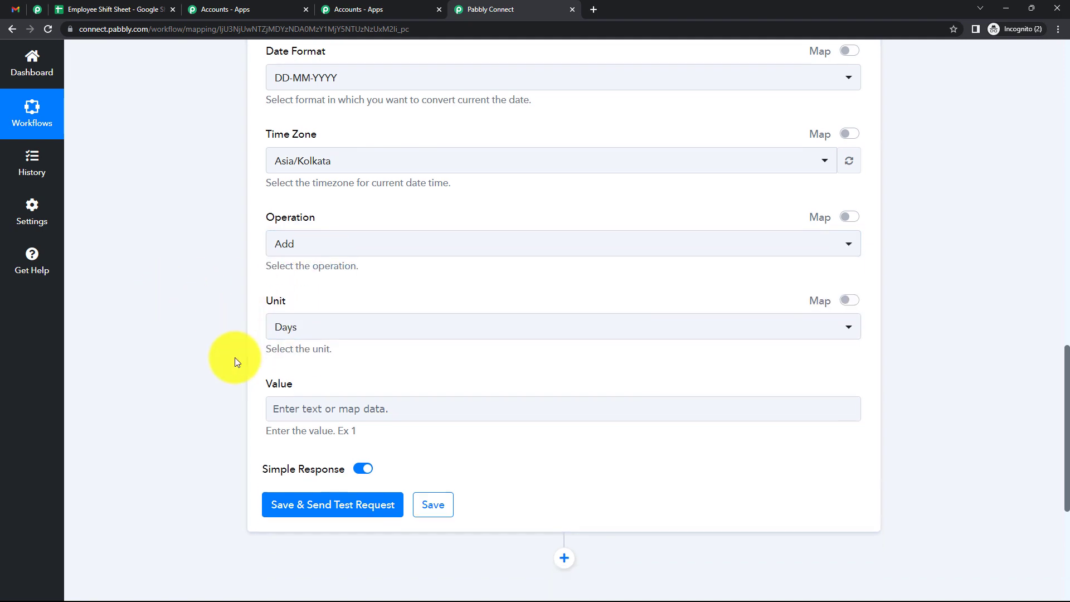
left_click(350, 388)
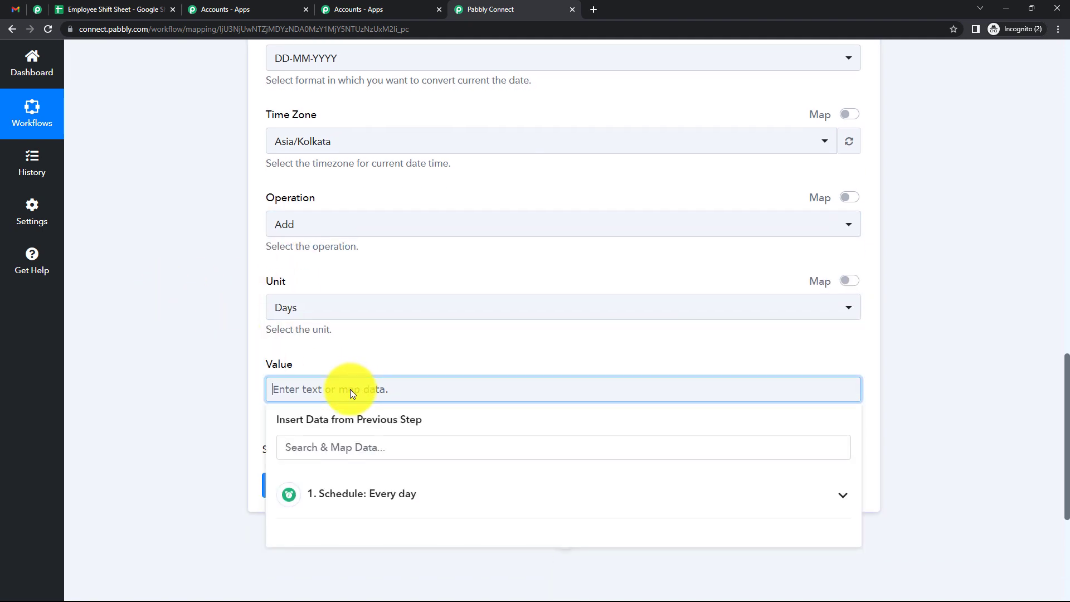
type("1")
left_click(219, 371)
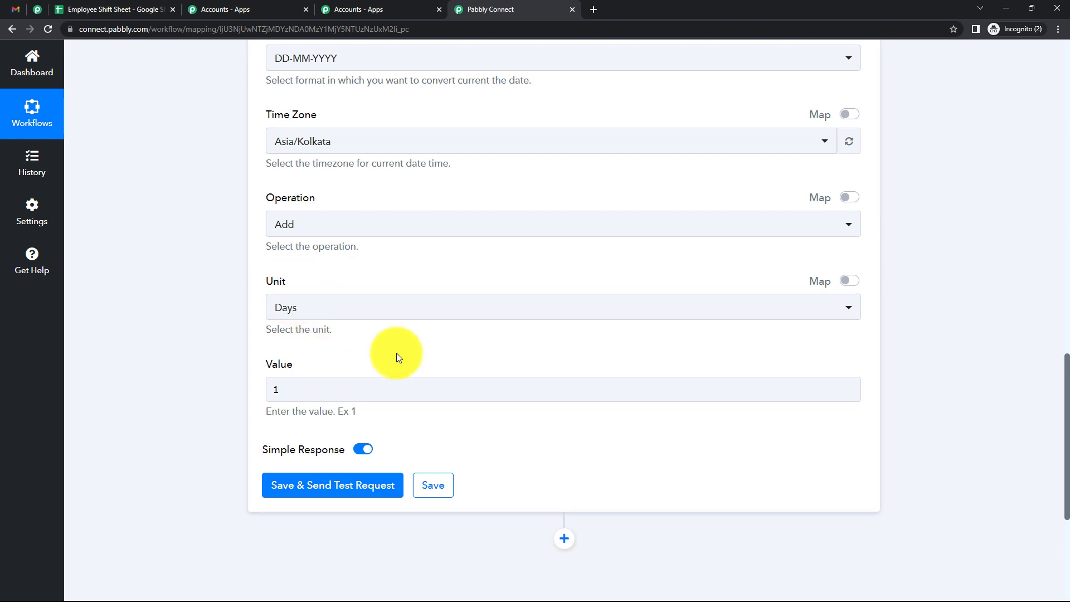
Save the date step with a test request and check the date in the received response
scroll(396, 357, "down", 2)
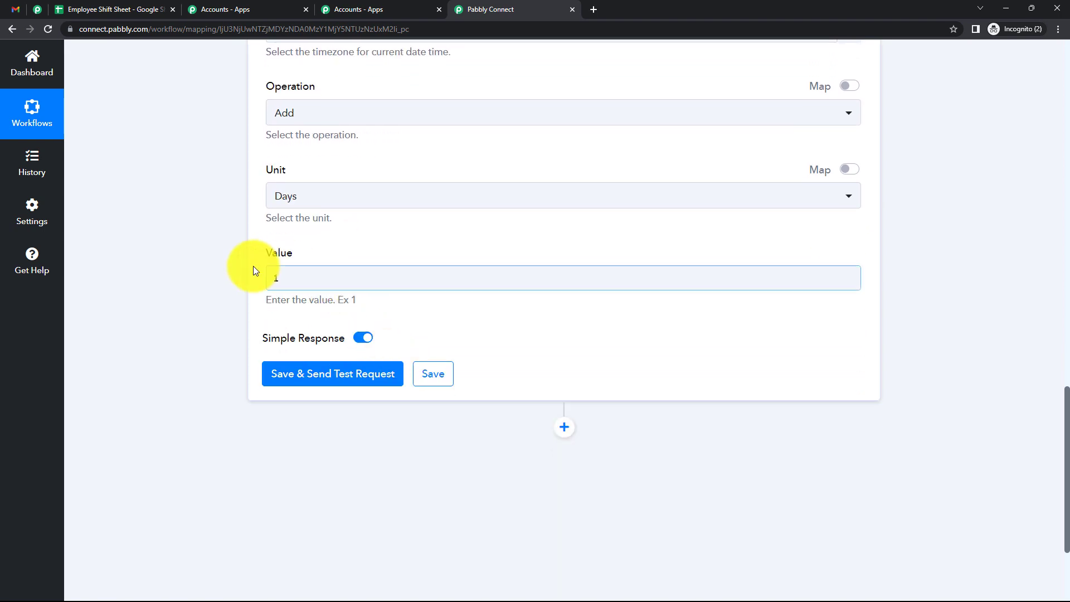
left_click(327, 384)
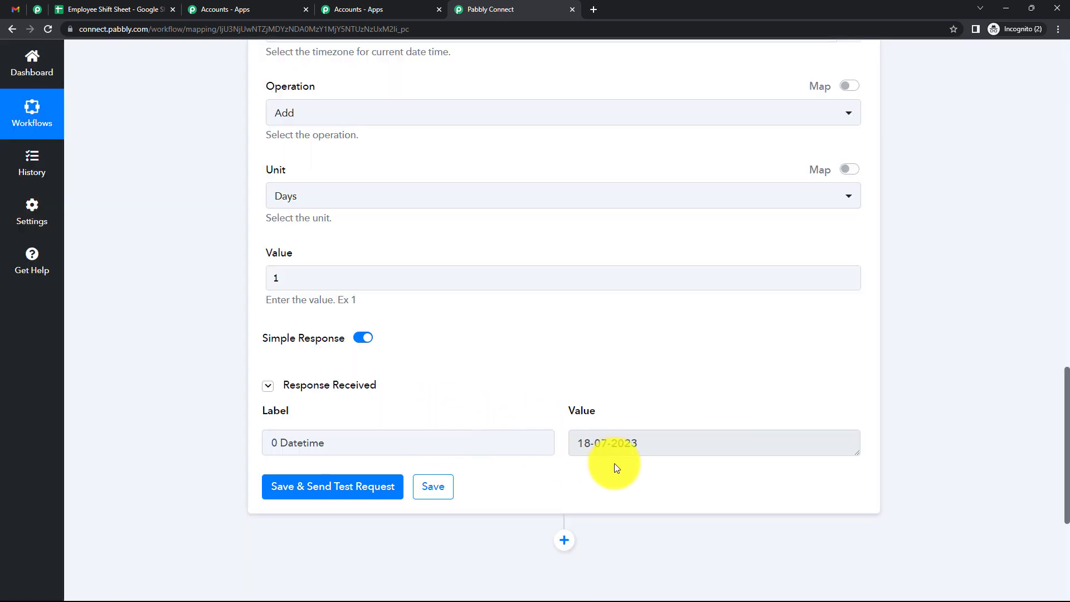
left_click_drag(641, 444, 579, 444)
left_click(642, 403)
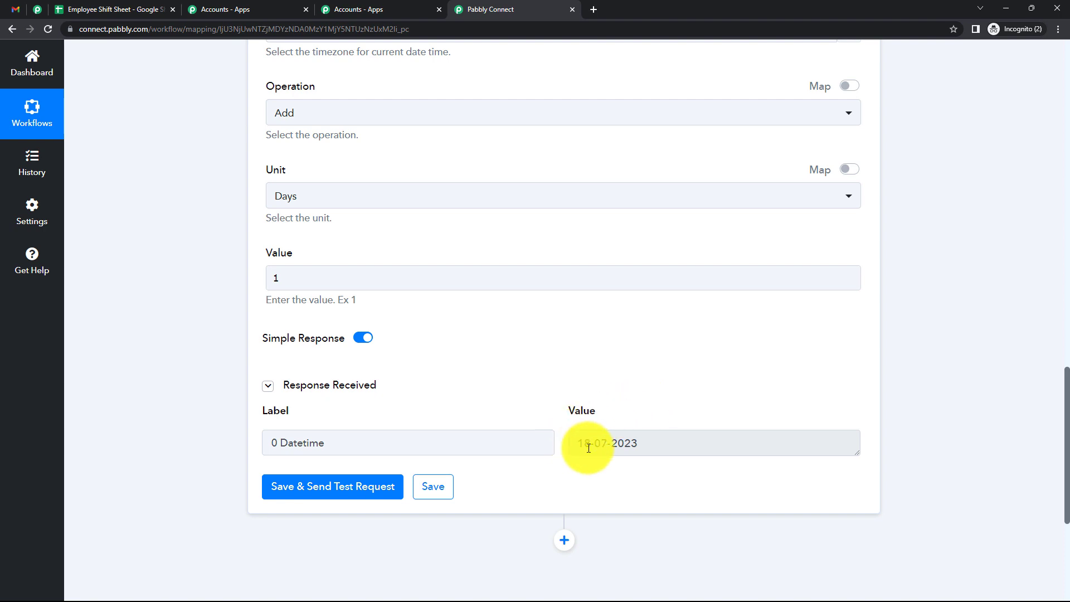
Add an action step after the date step and choose Google Sheets as its app
scroll(584, 440, "down", 2)
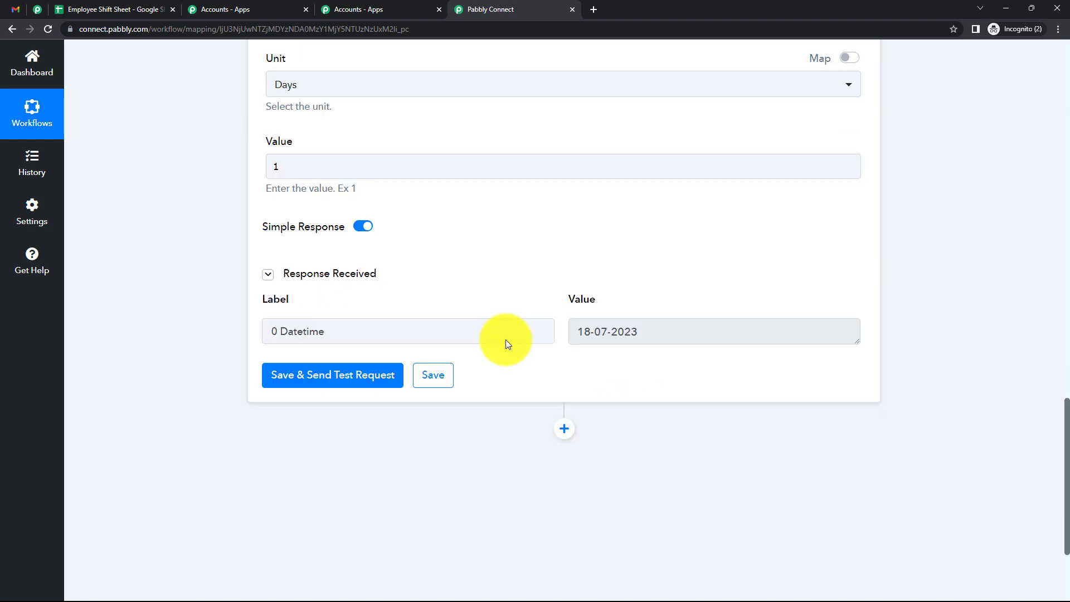
left_click(566, 440)
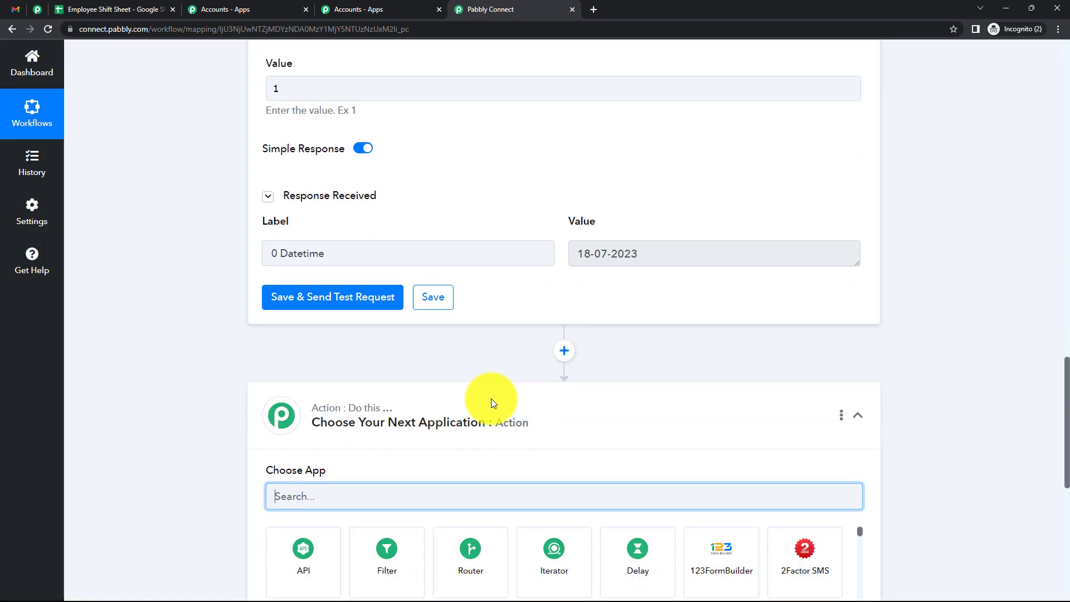
type("Google")
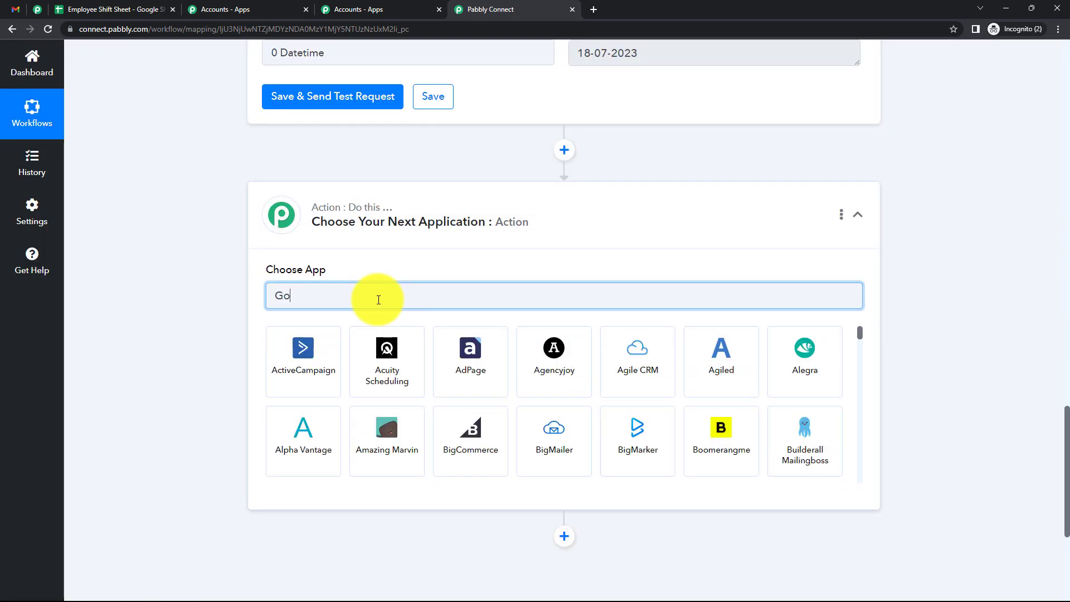
left_click(719, 432)
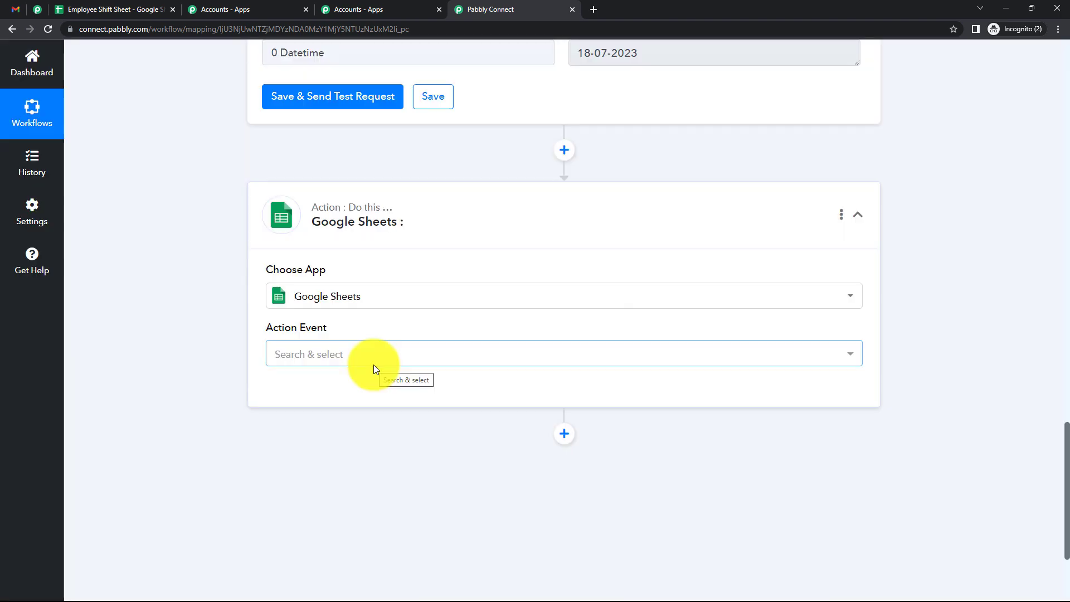
Select Lookup Spreadsheet Rows as the Google Sheets action event, checking the Date column in the Employee Shift Sheet
left_click(346, 356)
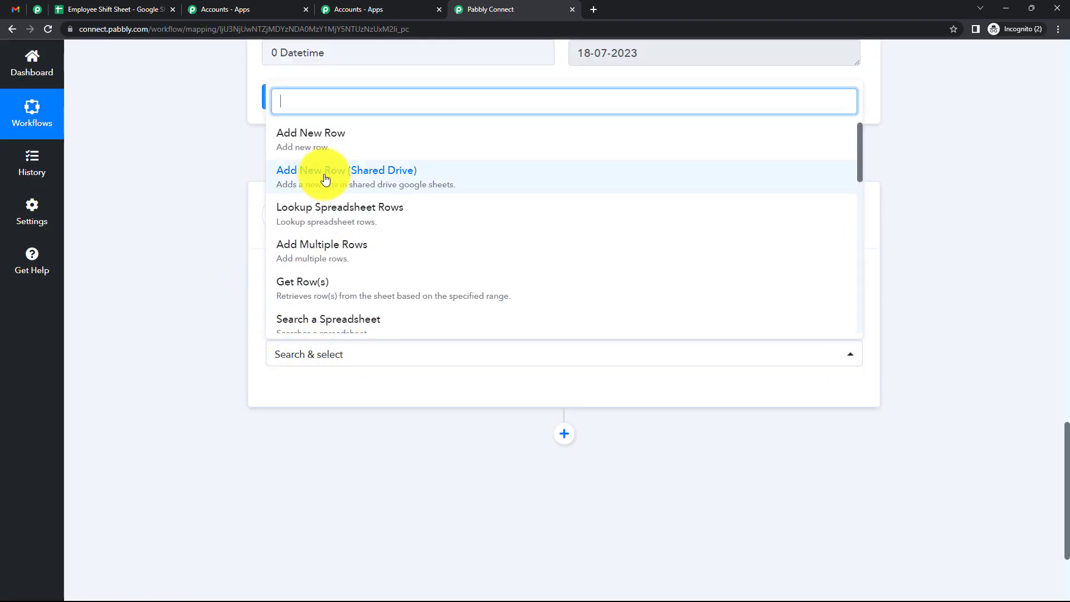
scroll(328, 189, "down", 3)
scroll(345, 245, "up", 3)
left_click(356, 231)
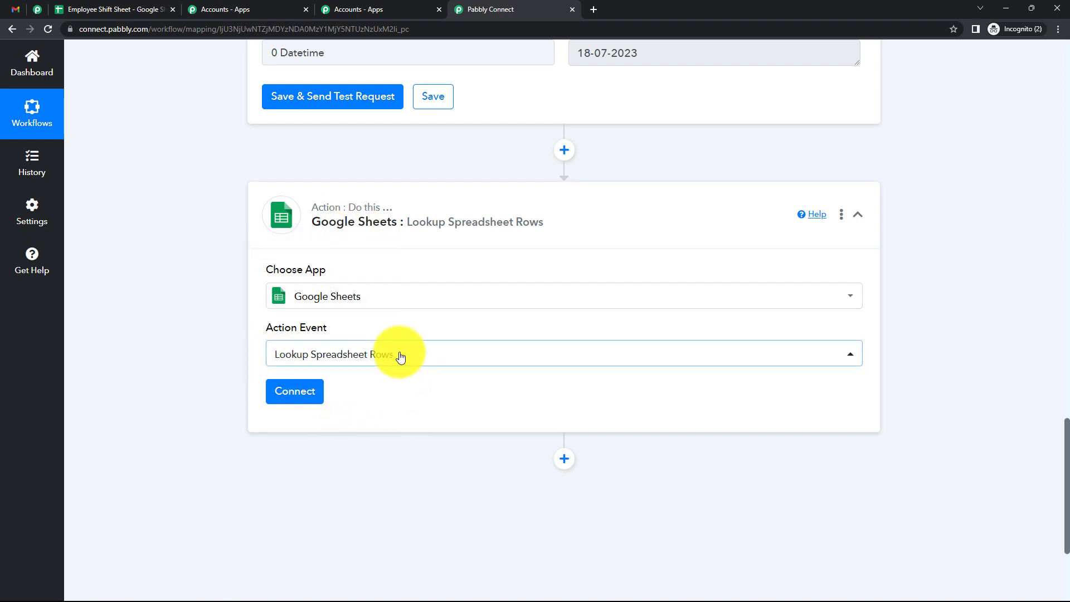
left_click(101, 9)
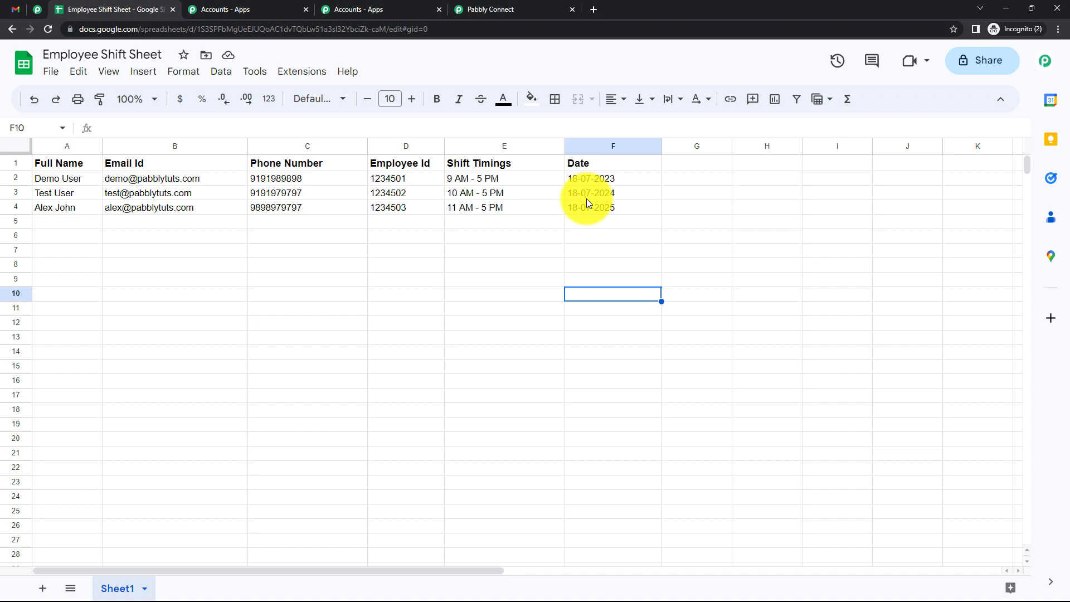
left_click(500, 10)
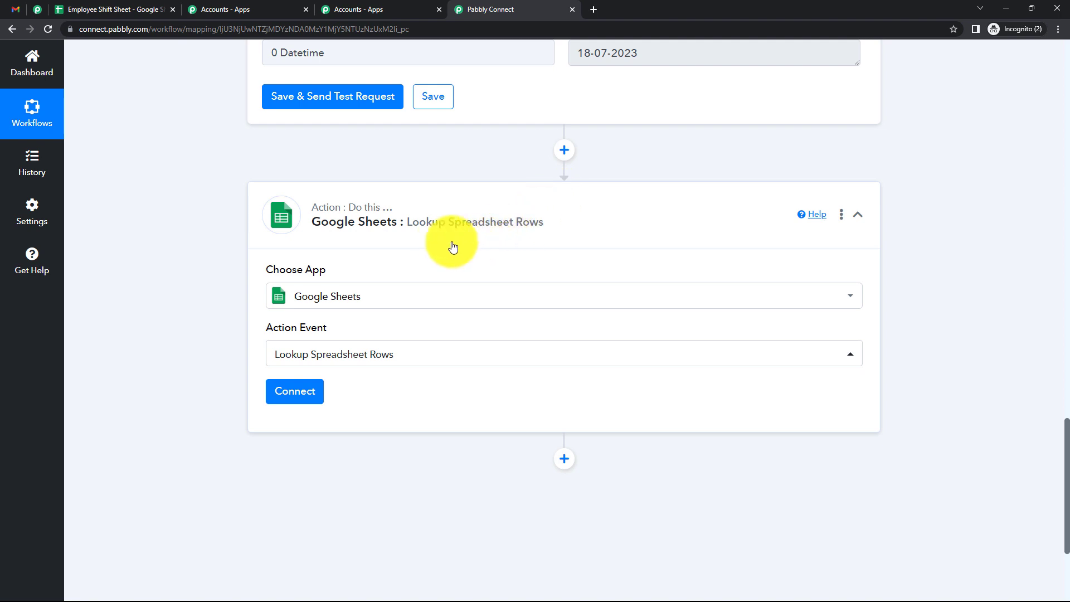
Connect the lookup step through a new Google Sheets connection, signing in with the Google account and granting Pabbly Connect access
scroll(440, 245, "down", 1)
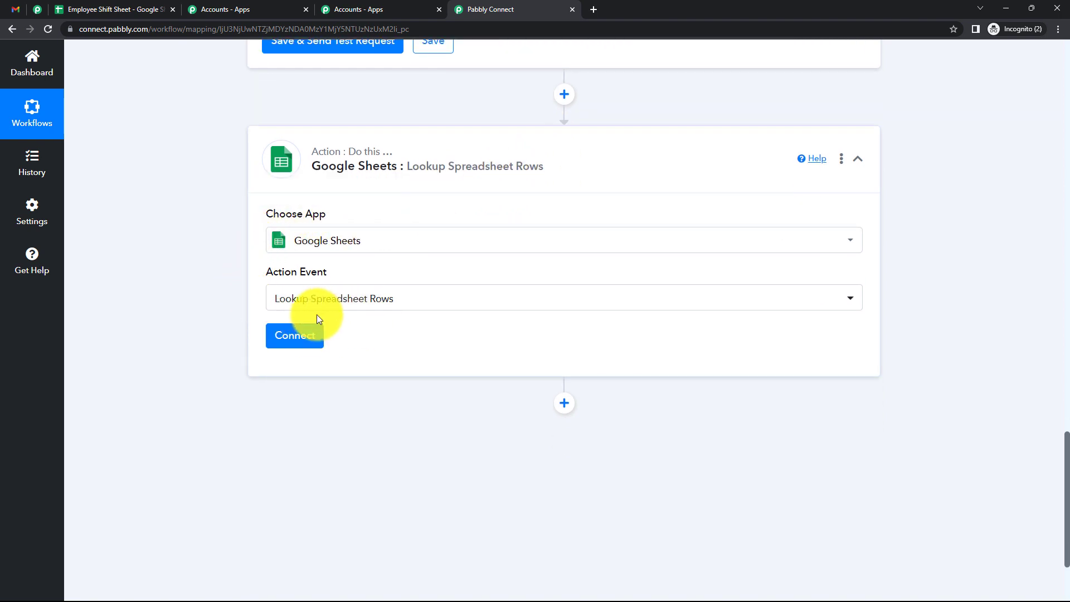
left_click(300, 340)
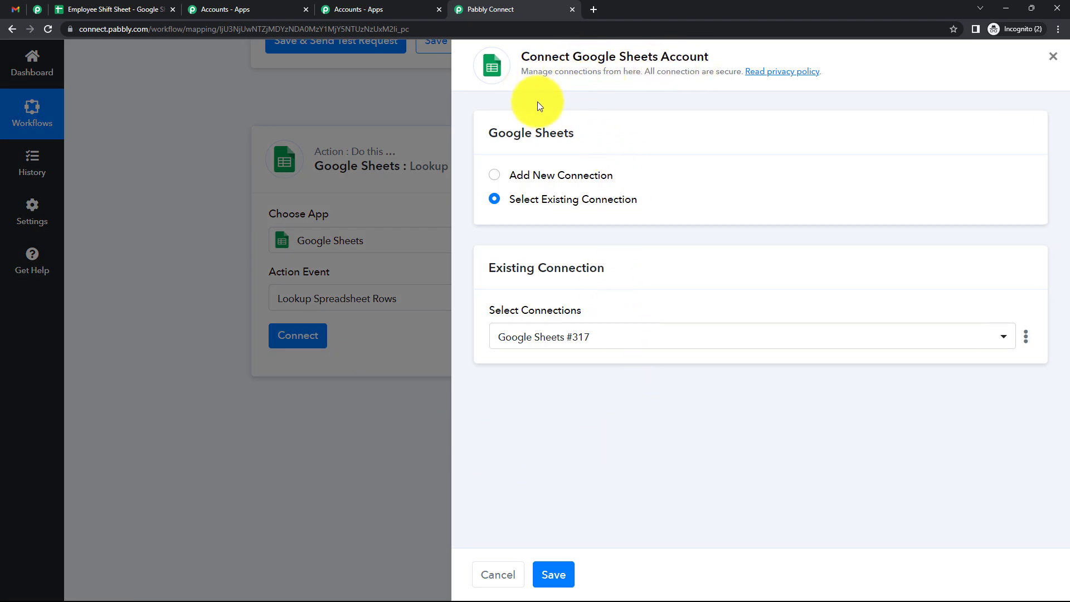
left_click(495, 179)
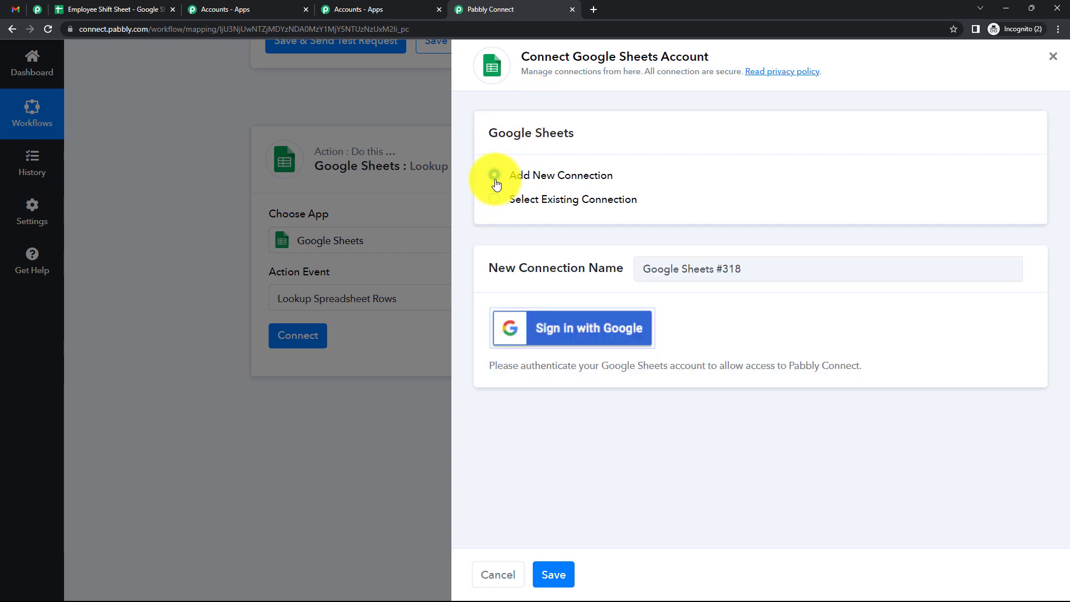
left_click(585, 329)
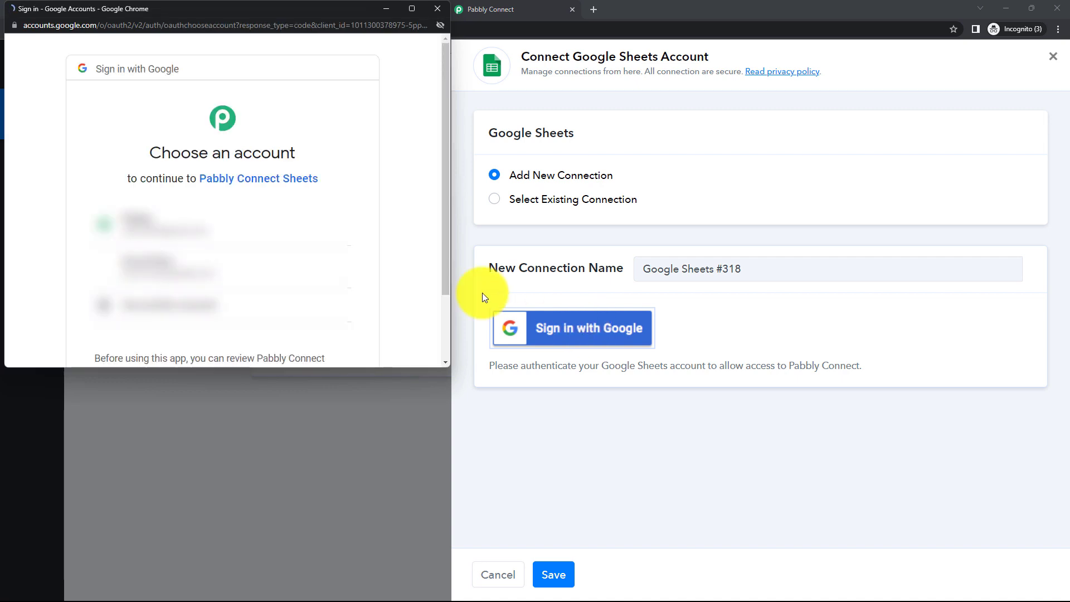
left_click(226, 232)
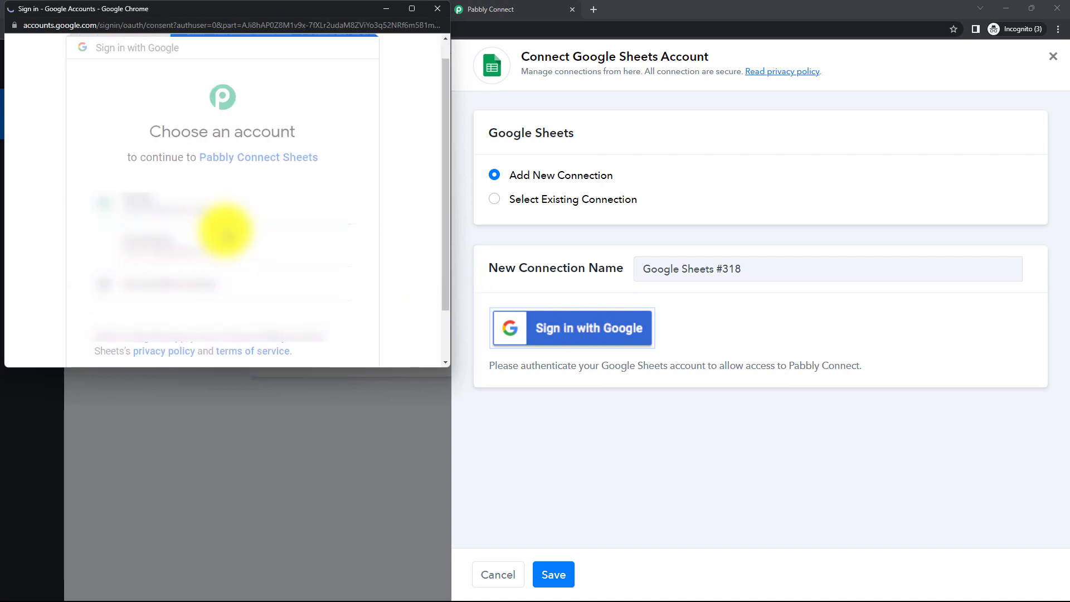
scroll(251, 245, "down", 4)
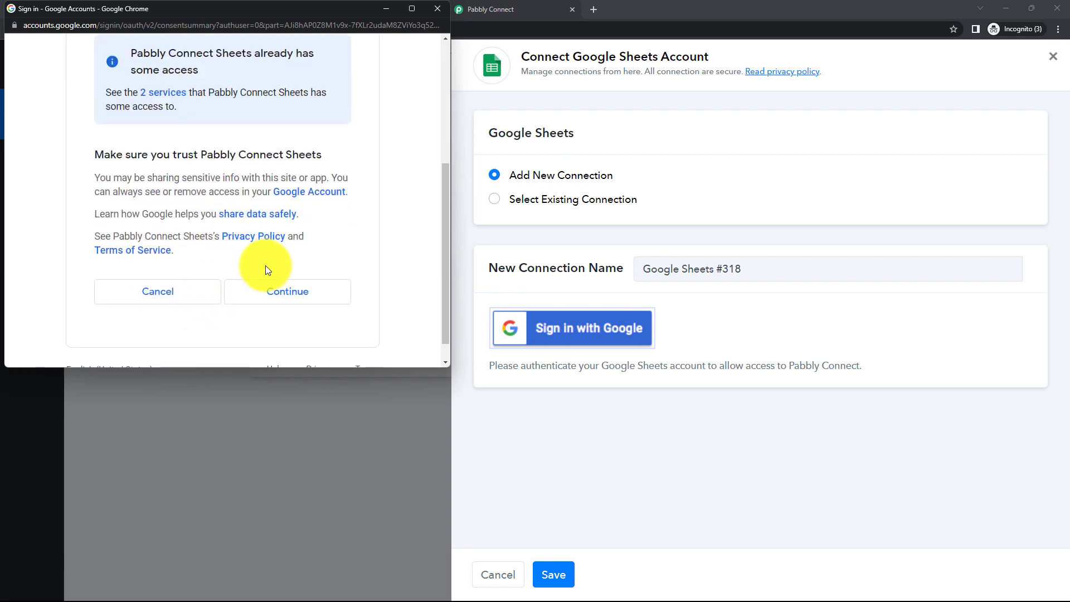
left_click(291, 292)
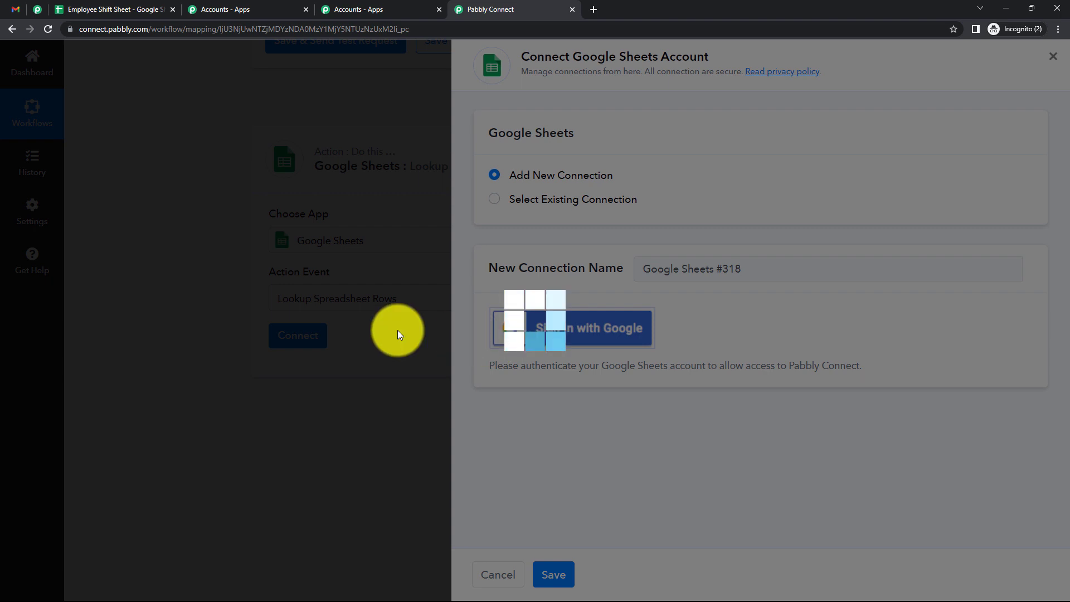
Review the lookup step's settings and select Employee Shift Sheet as the spreadsheet
scroll(389, 323, "down", 1)
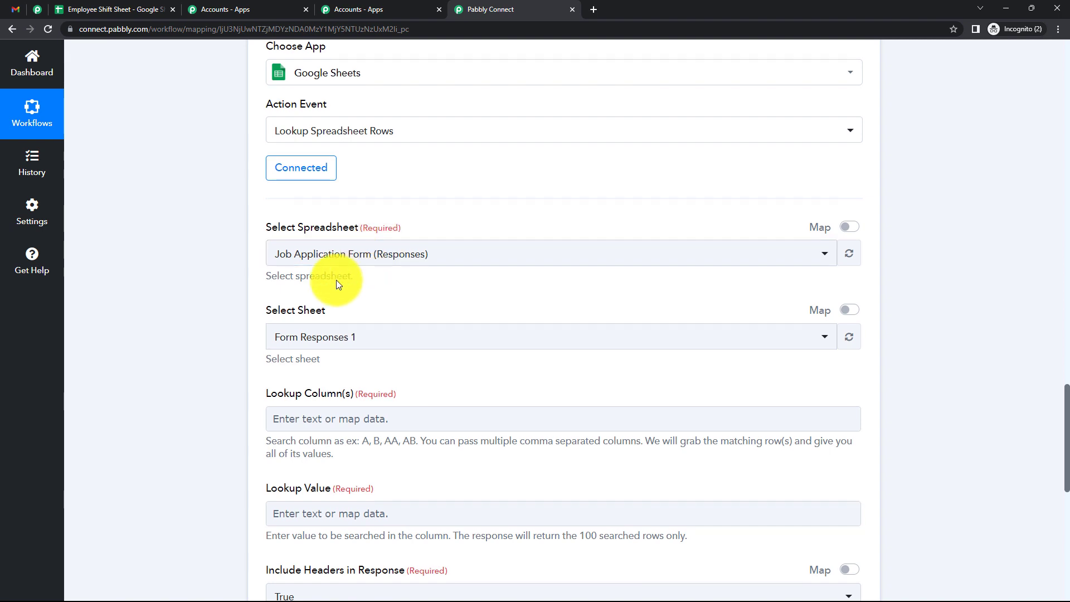
scroll(334, 287, "down", 1)
scroll(334, 362, "down", 1)
scroll(295, 389, "down", 2)
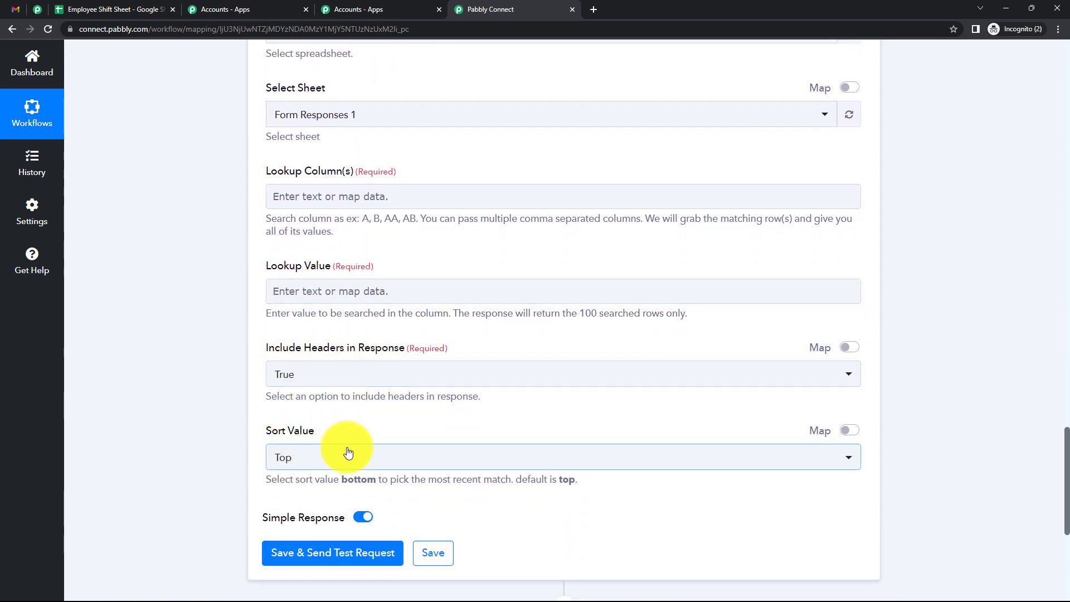
scroll(357, 368, "up", 3)
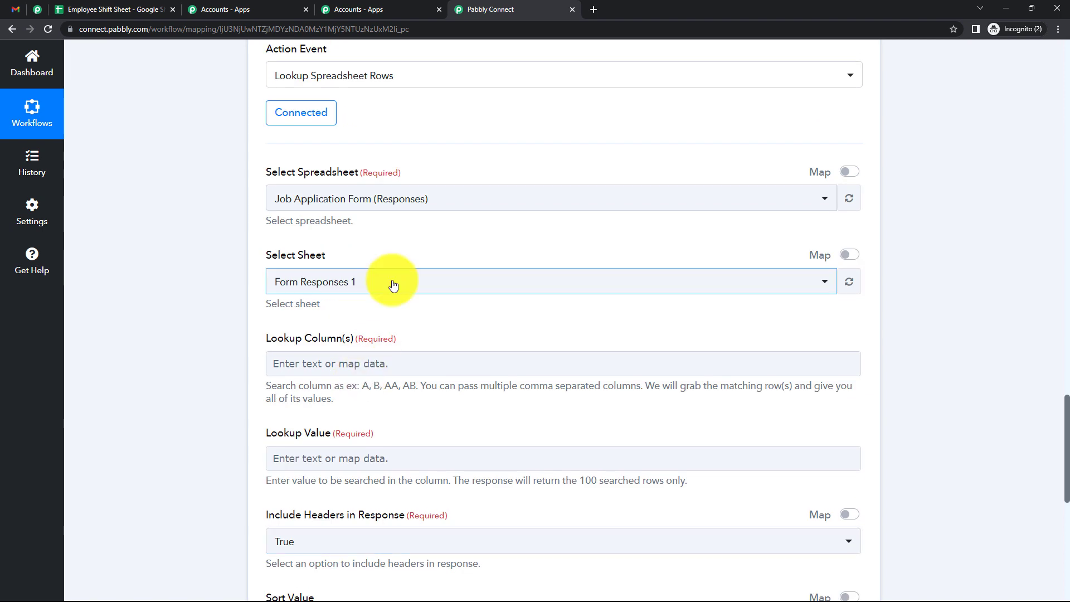
left_click(370, 203)
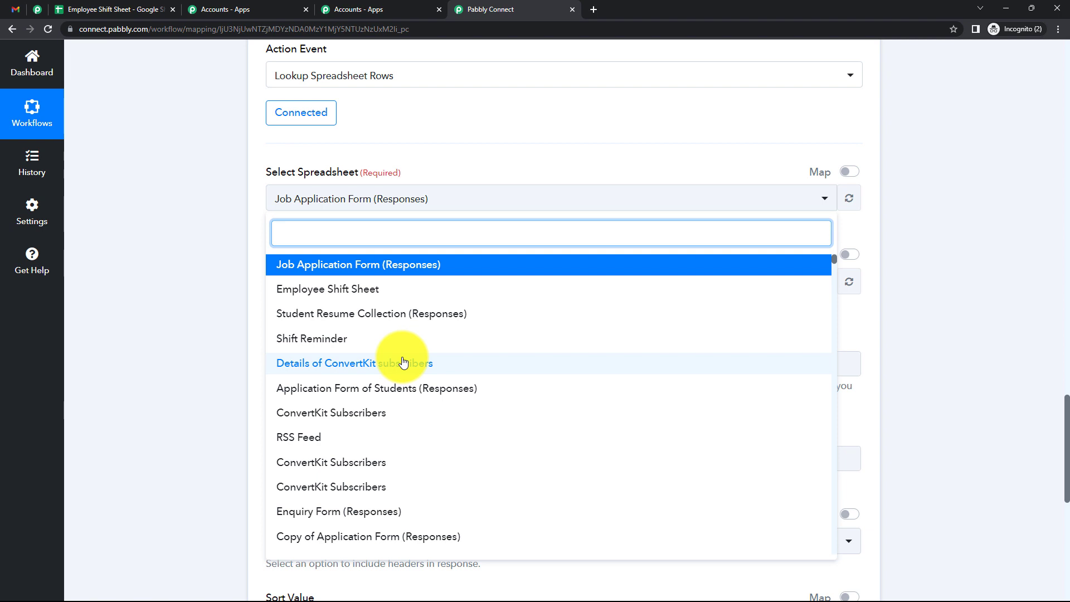
left_click(346, 291)
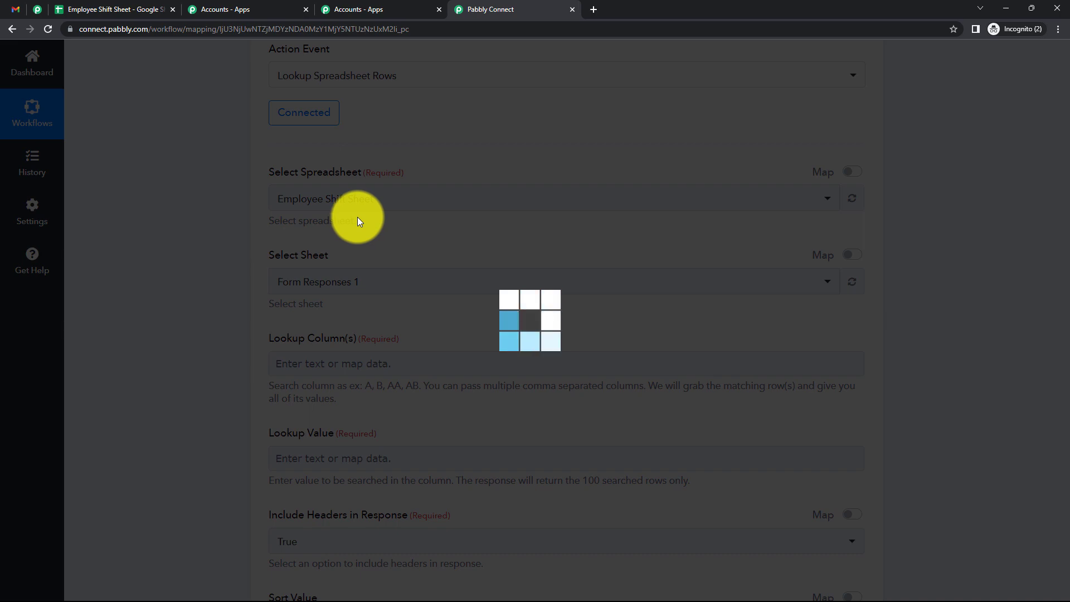
Check Sheet1 of the Employee Shift Sheet and set the lookup column to F, the column holding the dates
left_click(86, 9)
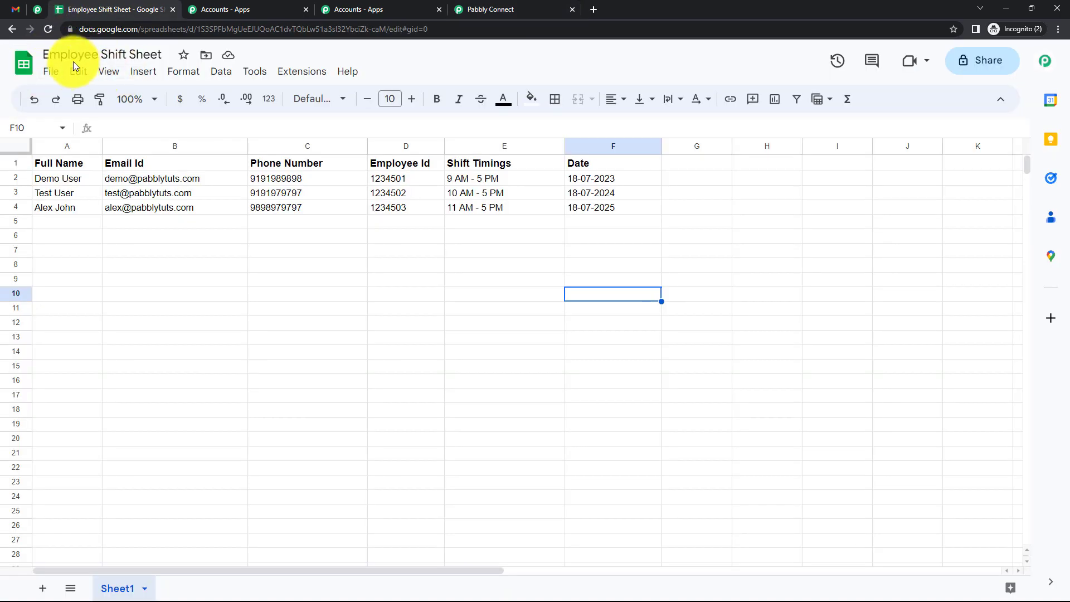
left_click(483, 10)
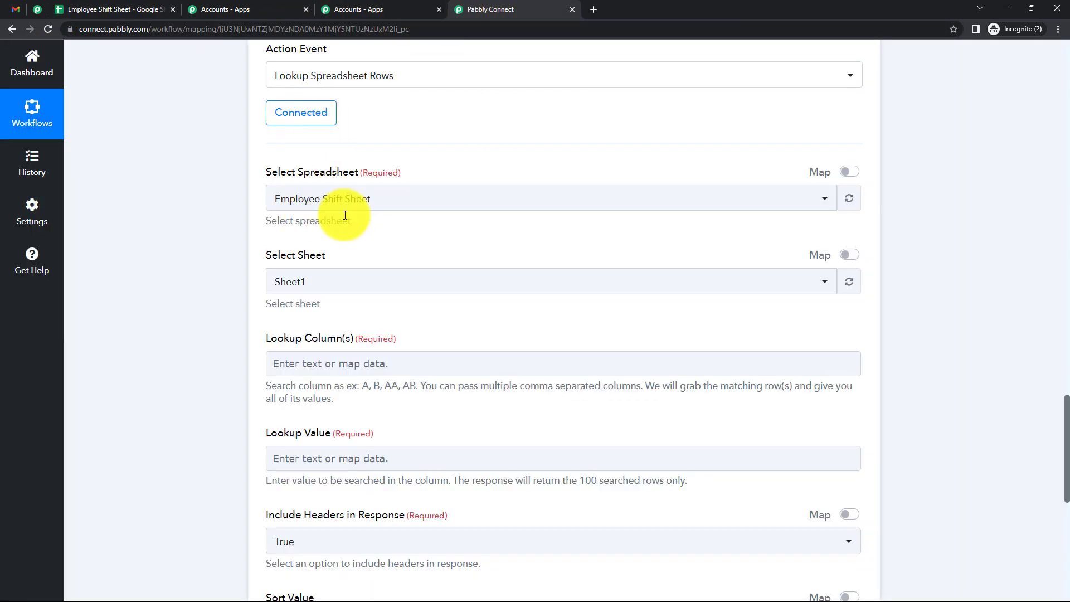
left_click(87, 9)
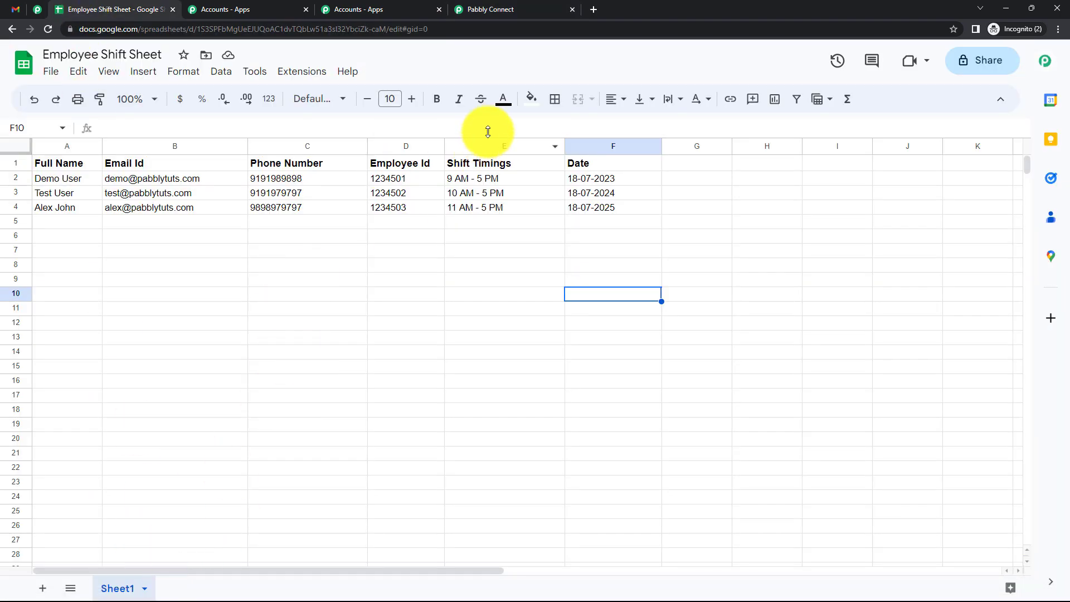
left_click(483, 10)
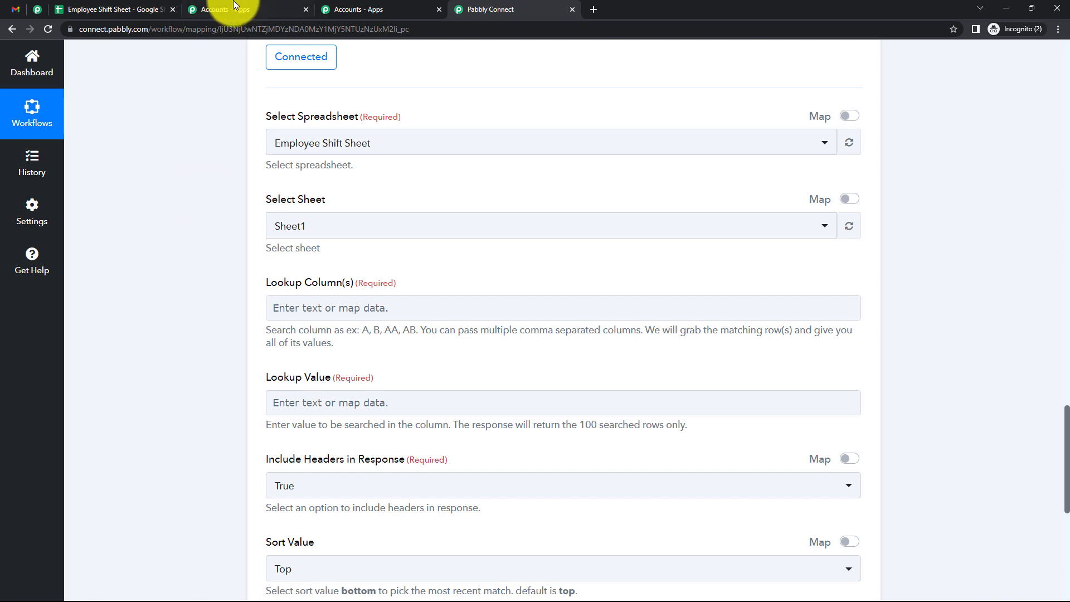
left_click(137, 12)
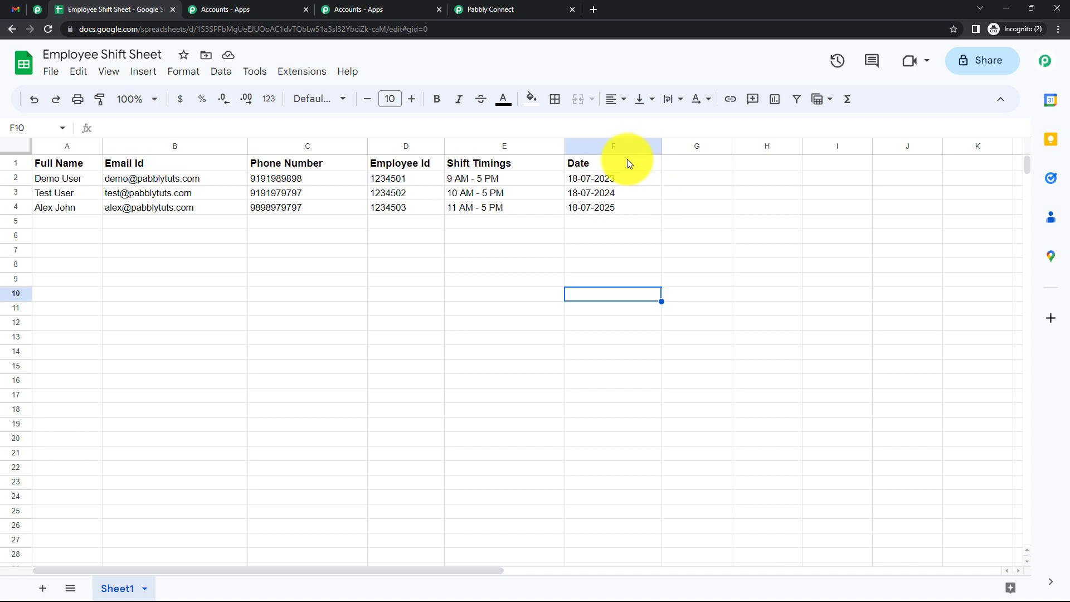
left_click(499, 13)
left_click(361, 307)
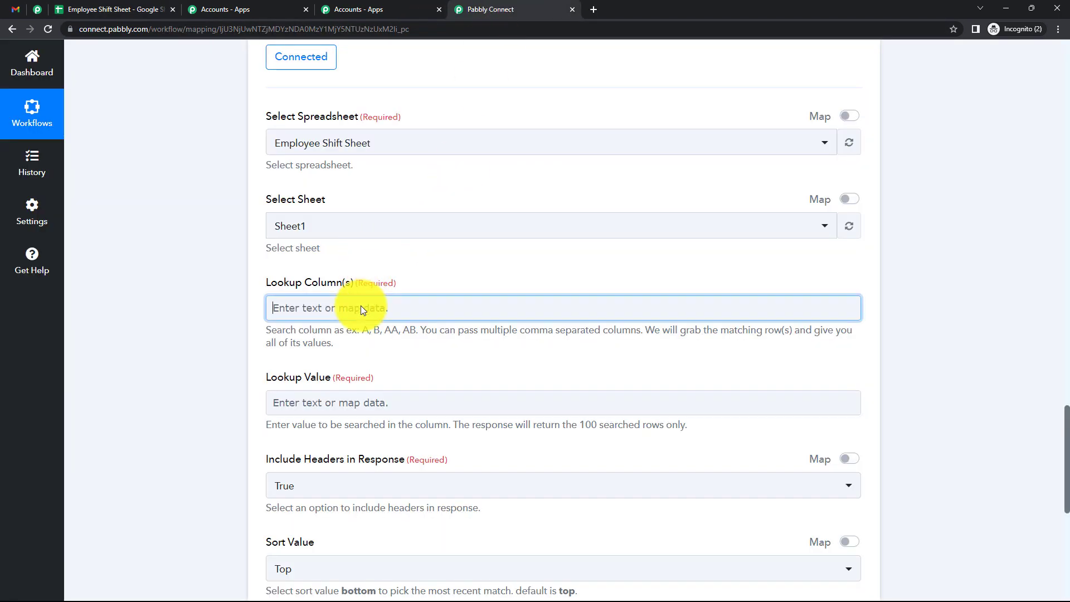
type("F")
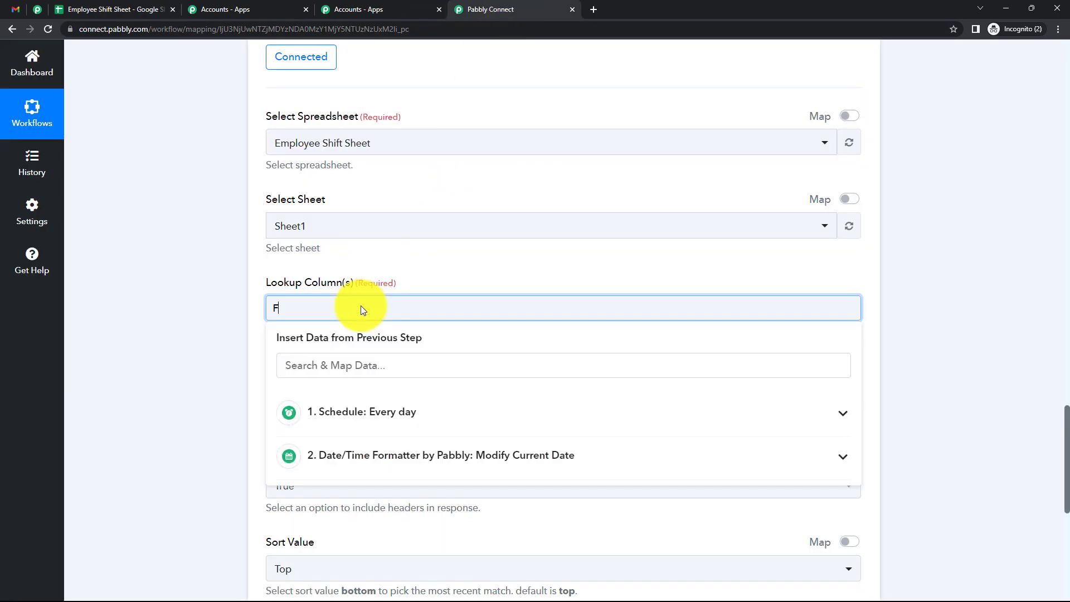
left_click(156, 304)
Map the lookup value to the Datetime output of the Date/Time Formatter step and check it against the sheet's Date column
scroll(357, 285, "down", 2)
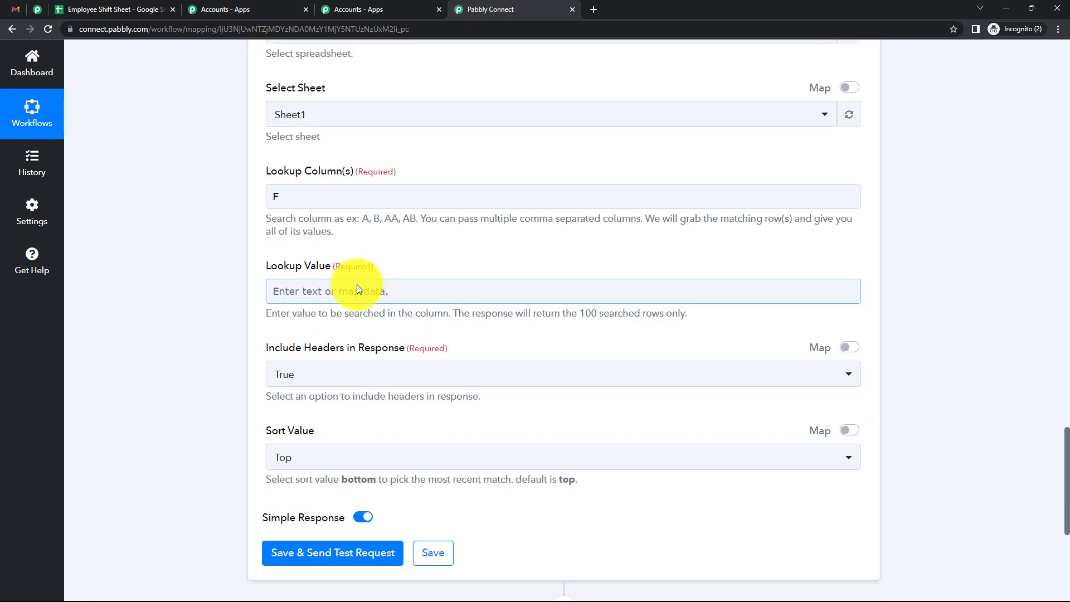
left_click(356, 288)
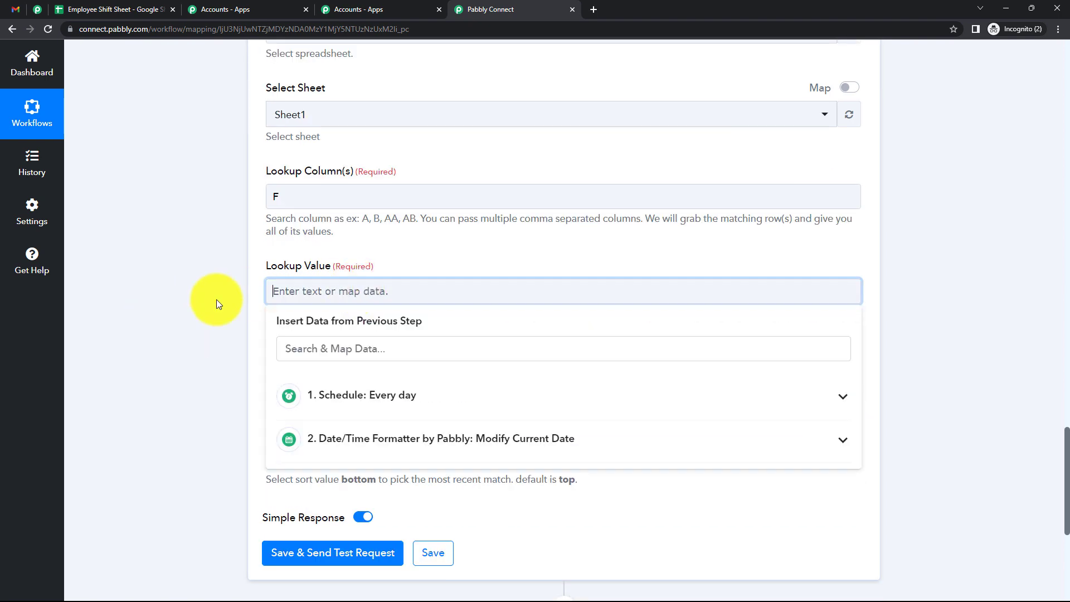
left_click(216, 300)
left_click(328, 294)
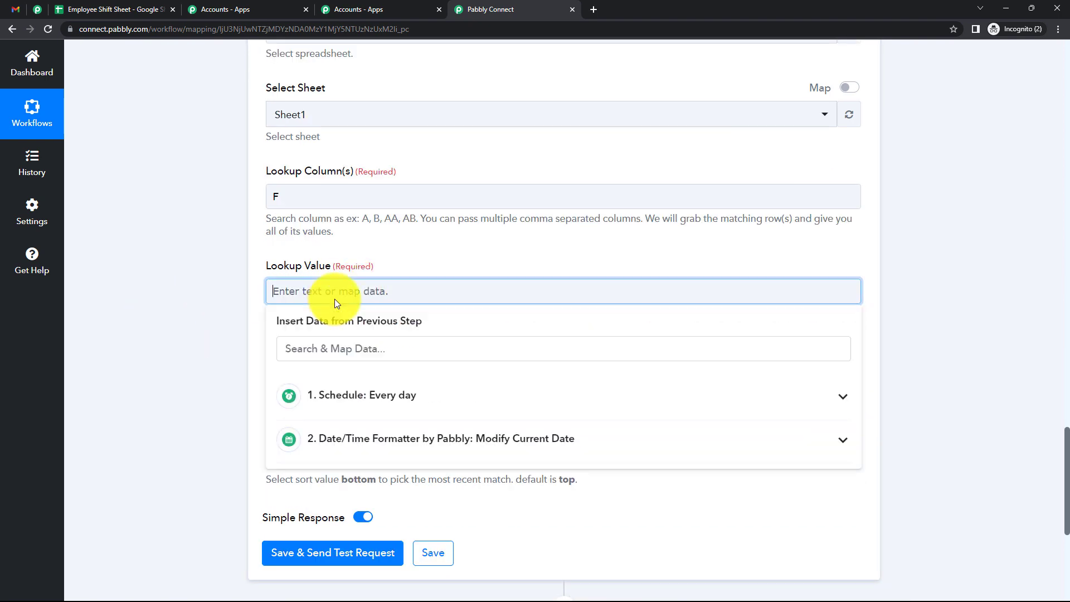
left_click(381, 443)
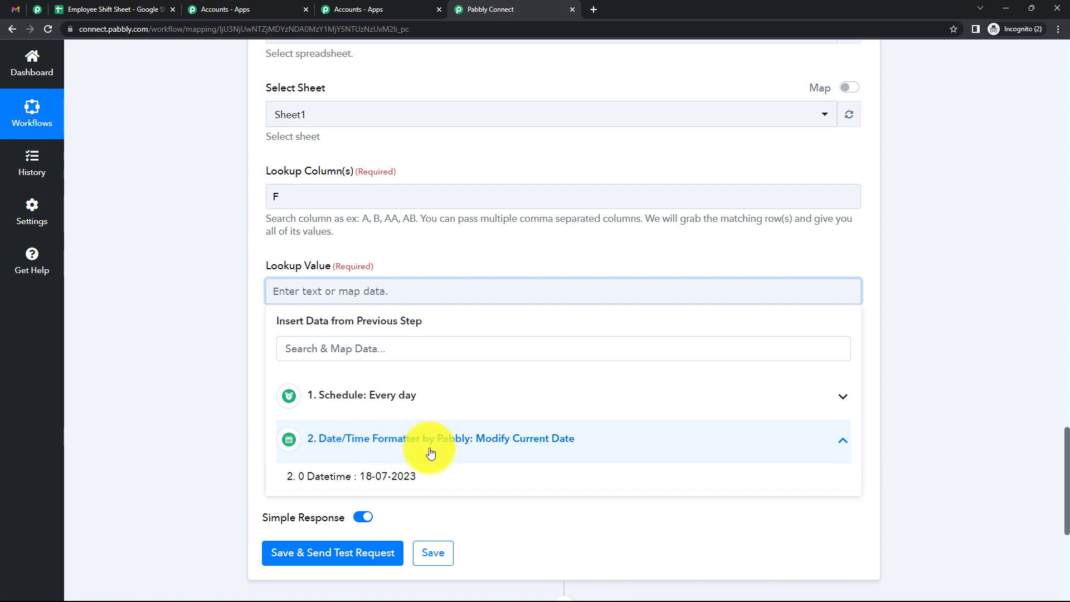
left_click(413, 474)
left_click(228, 360)
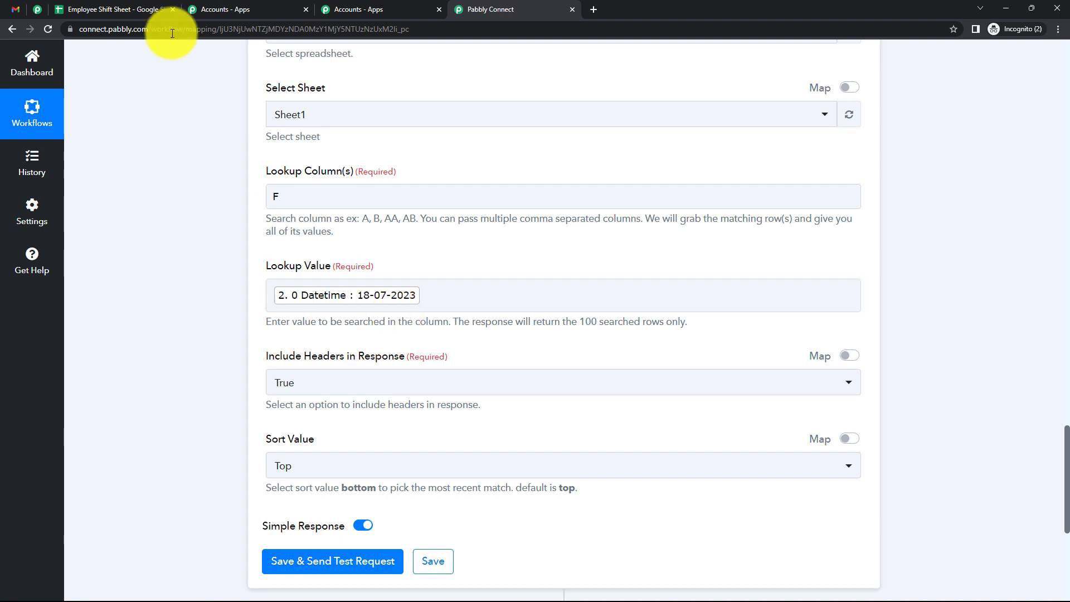
left_click(126, 13)
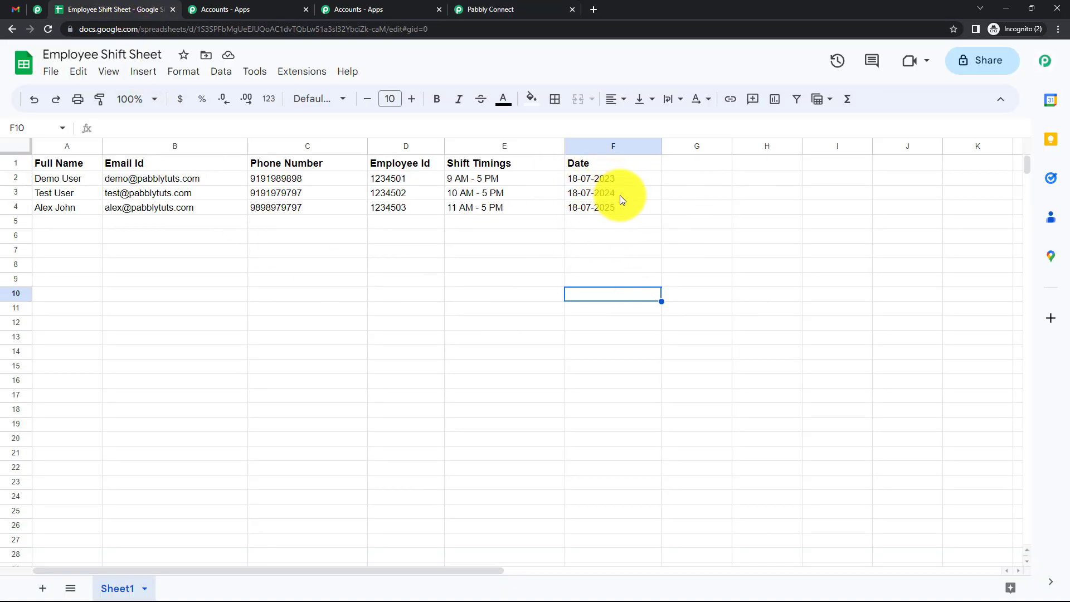
left_click(499, 11)
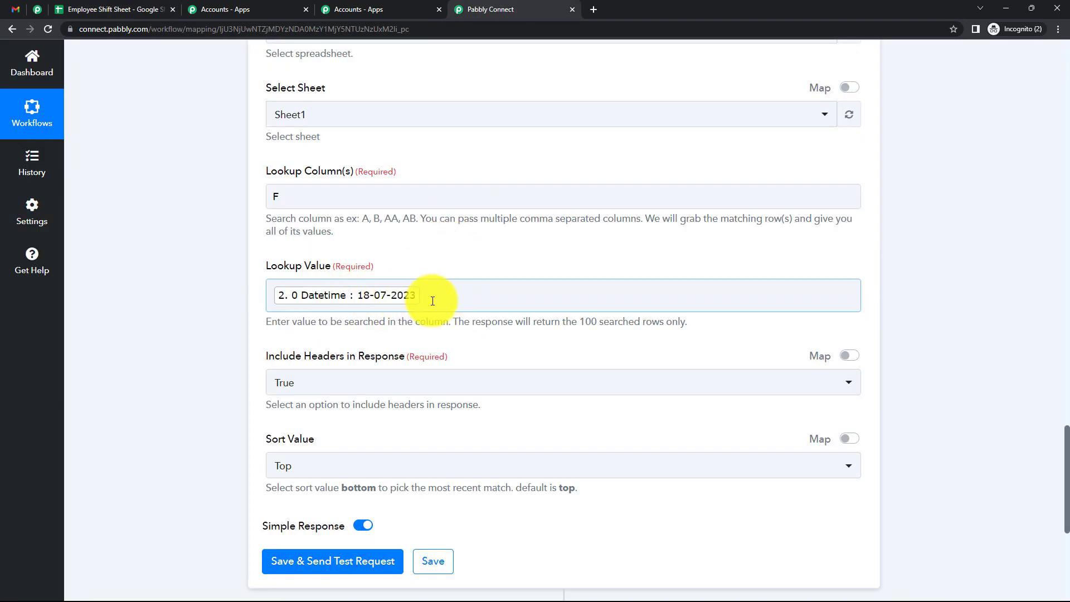
Test the lookup step with Include Headers in Response at True and Sort Value at Top, comparing the response with the Employee Shift Sheet
scroll(416, 303, "down", 1)
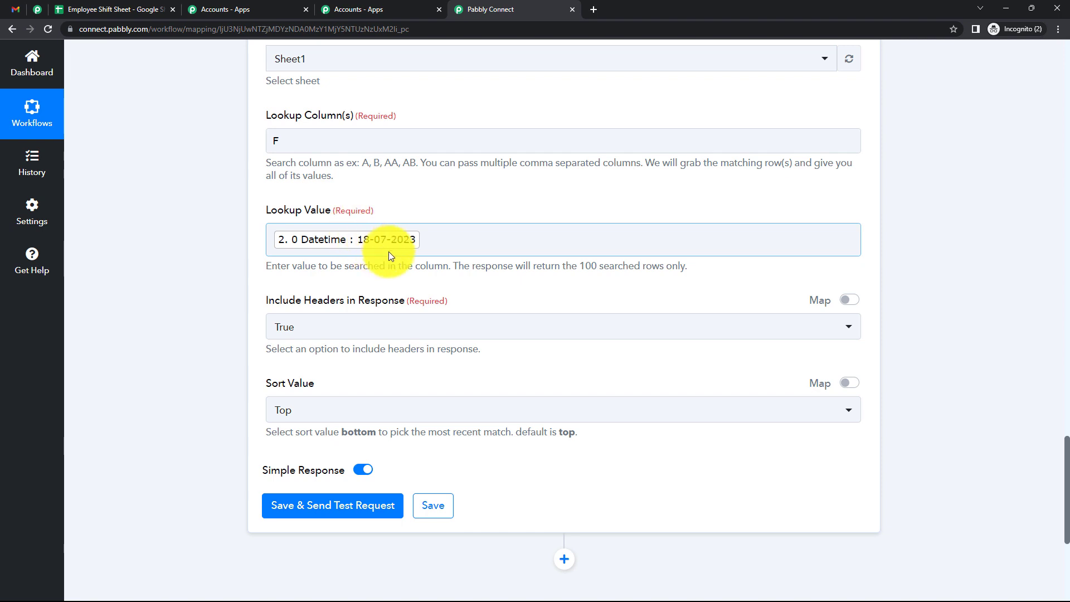
left_click(359, 329)
left_click(219, 325)
scroll(379, 368, "down", 1)
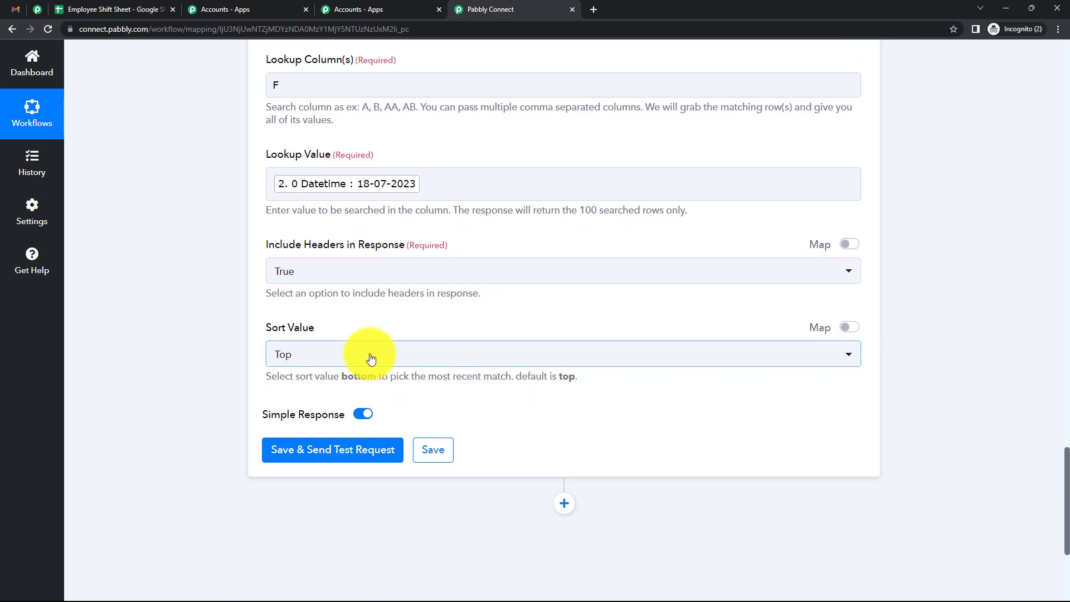
left_click(371, 358)
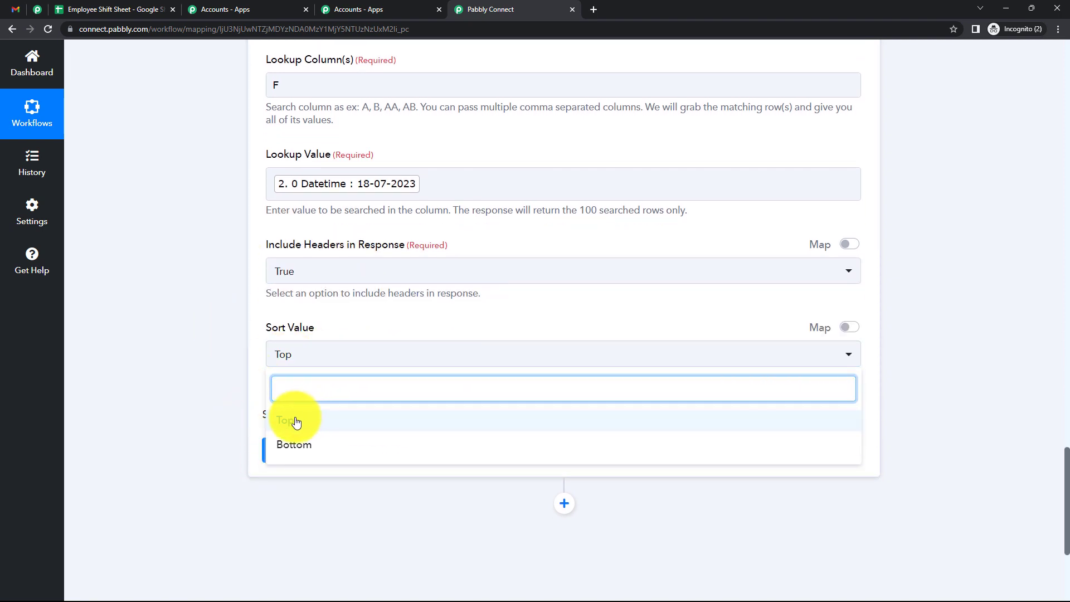
left_click(225, 395)
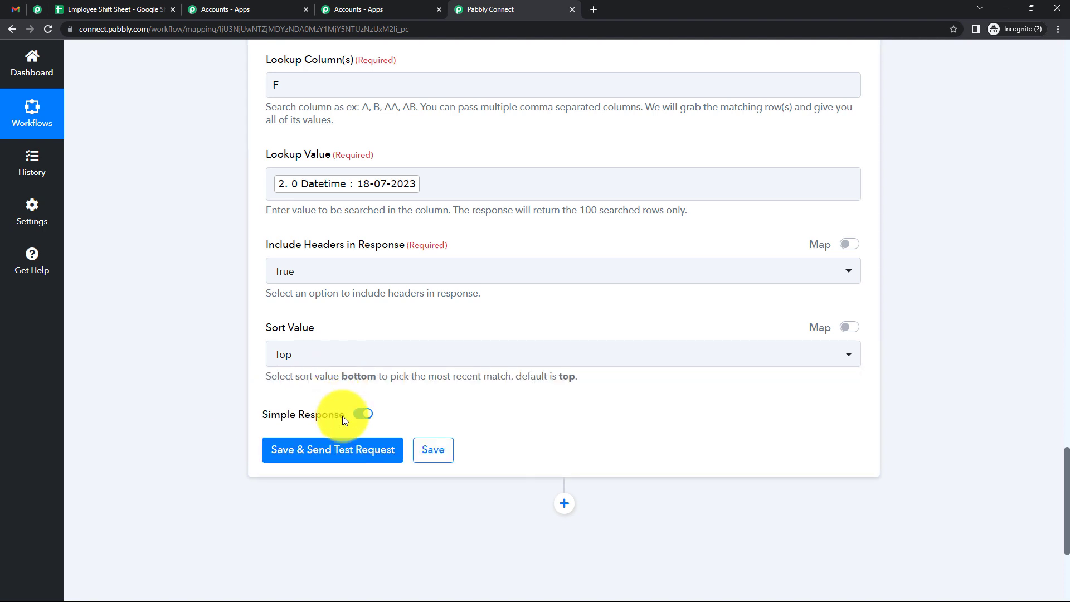
left_click(341, 446)
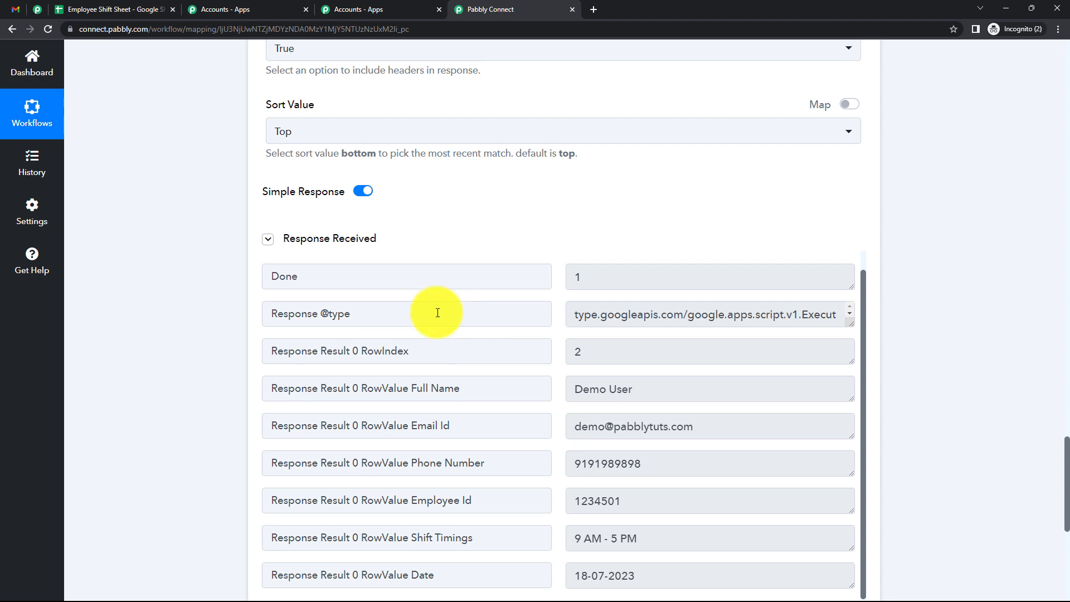
scroll(440, 312, "down", 1)
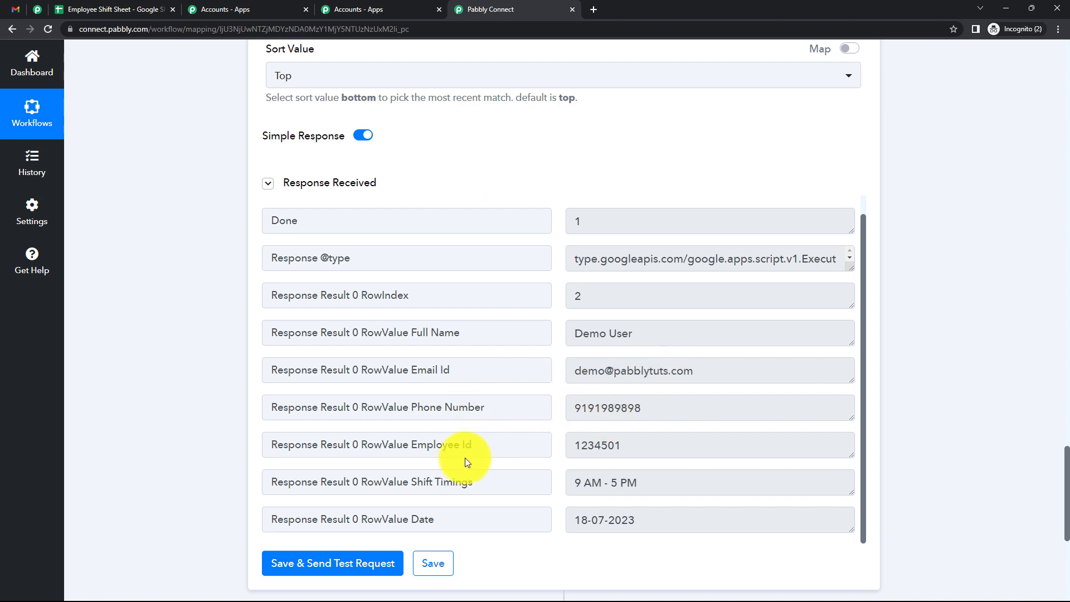
scroll(465, 461, "down", 1)
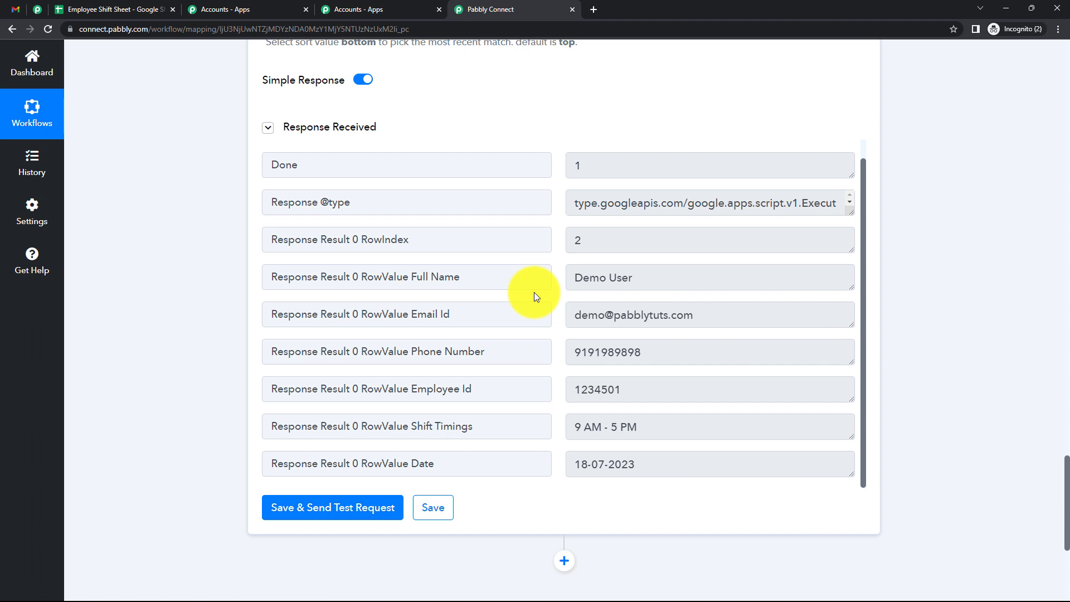
scroll(534, 292, "up", 1)
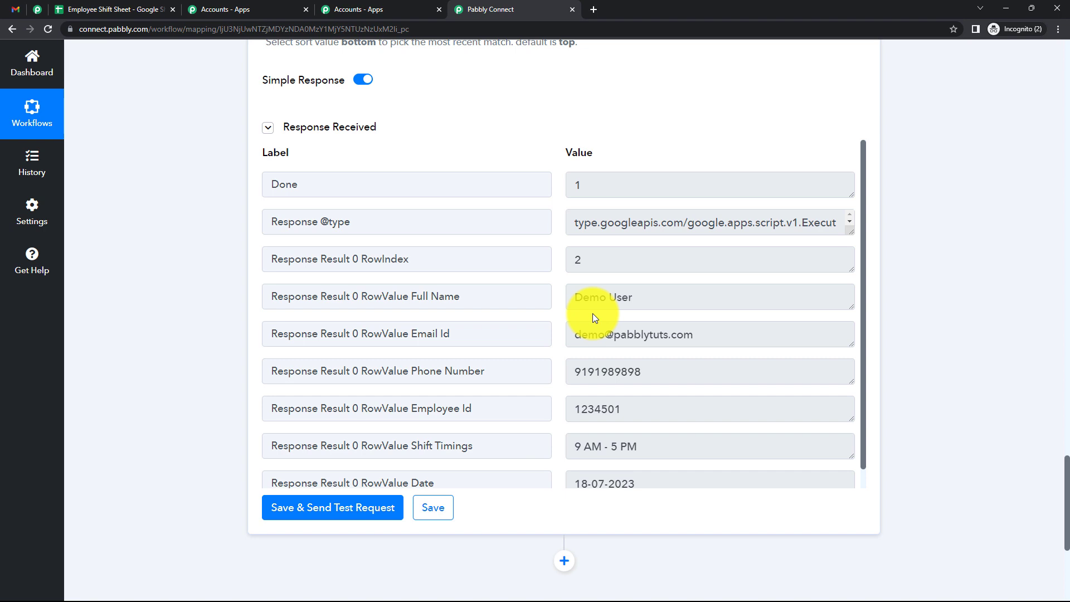
left_click(109, 9)
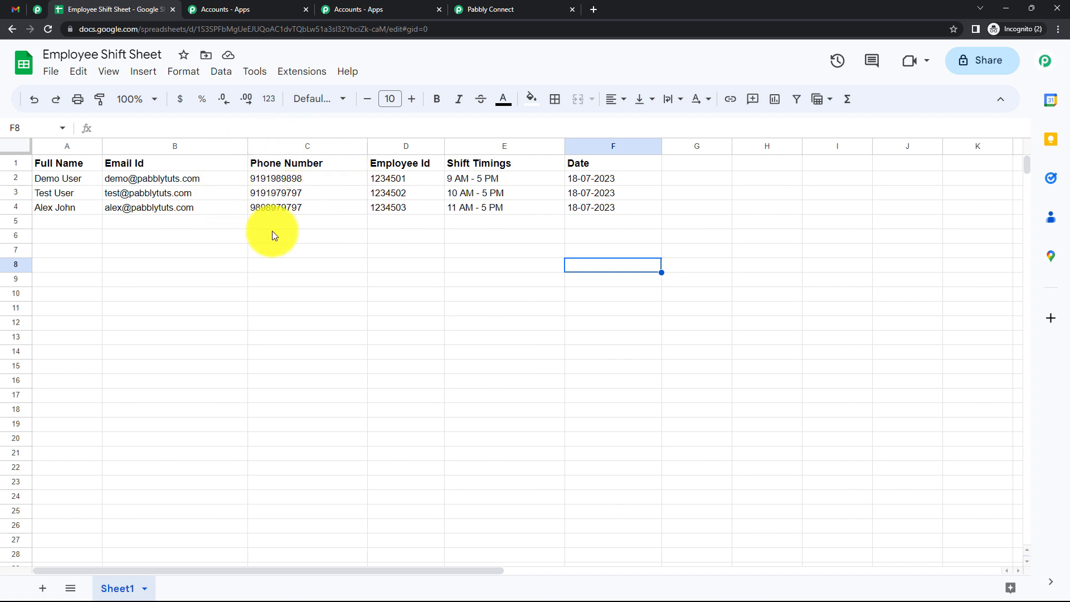
left_click(511, 9)
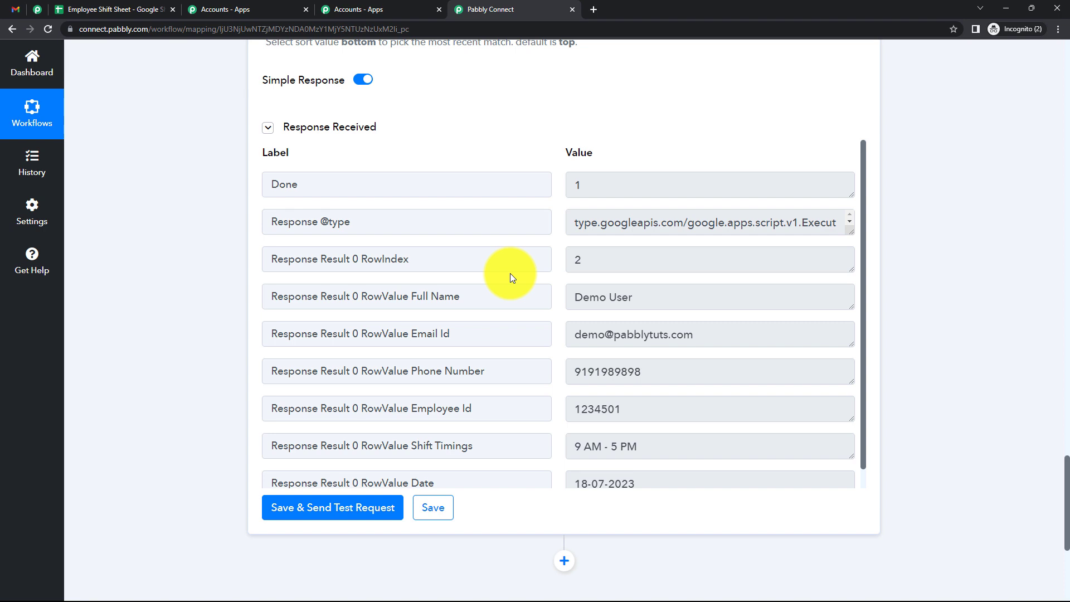
Turn off Simple Response, resend the lookup test request and compare the expanded Response Result with the sheet's rows
scroll(510, 273, "up", 1)
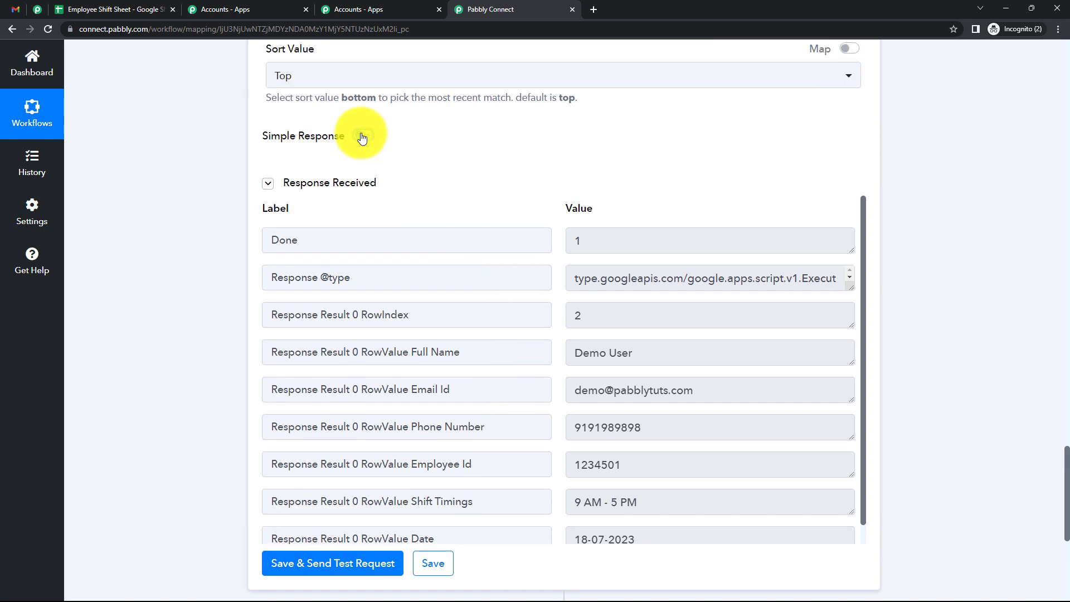
scroll(382, 186, "down", 2)
left_click(341, 449)
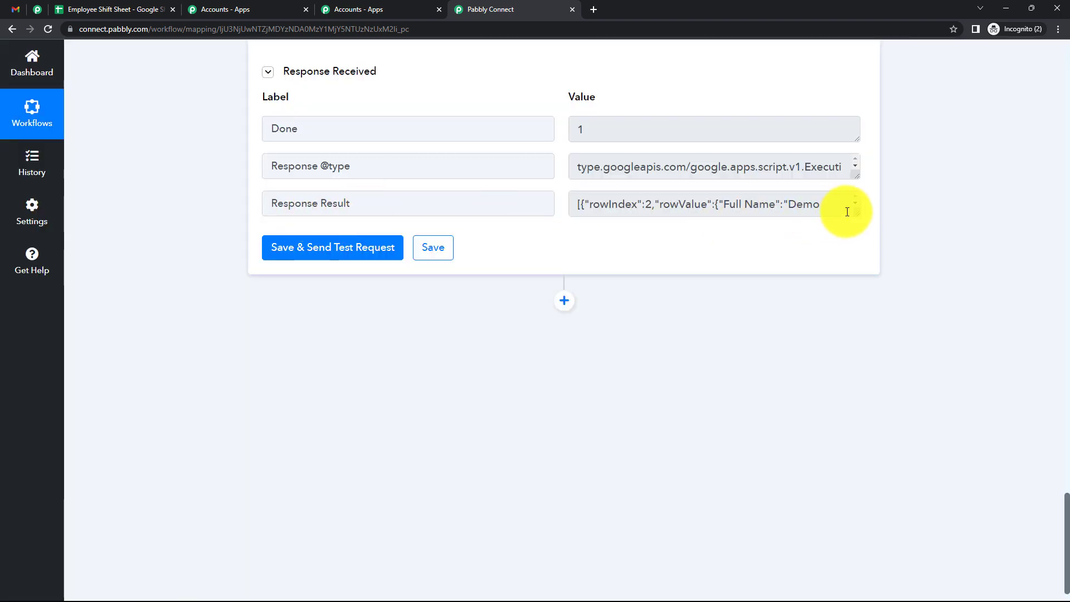
left_click_drag(856, 213, 850, 430)
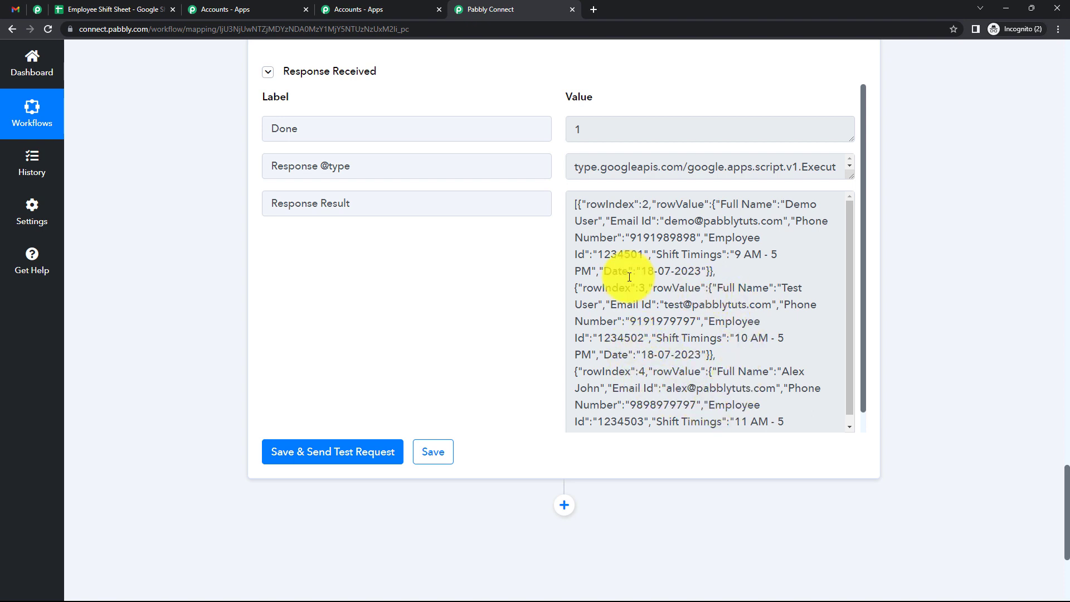
left_click(141, 14)
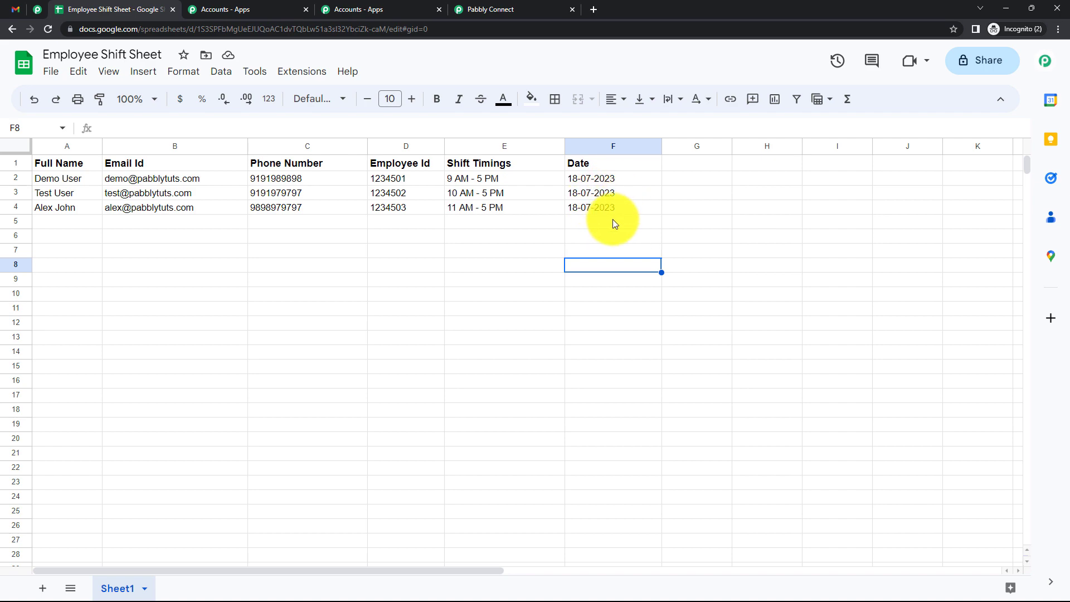
left_click(492, 10)
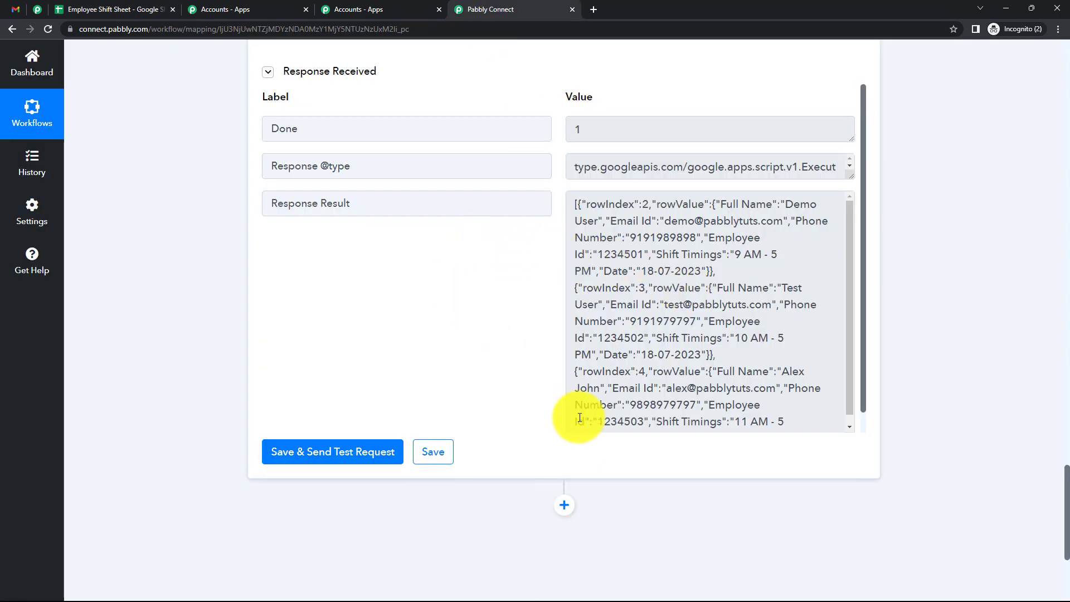
Add an Iterator by Pabbly action after the lookup step and check its array, 3. Response Result [], against the lookup response
scroll(725, 299, "down", 1)
scroll(931, 334, "down", 3)
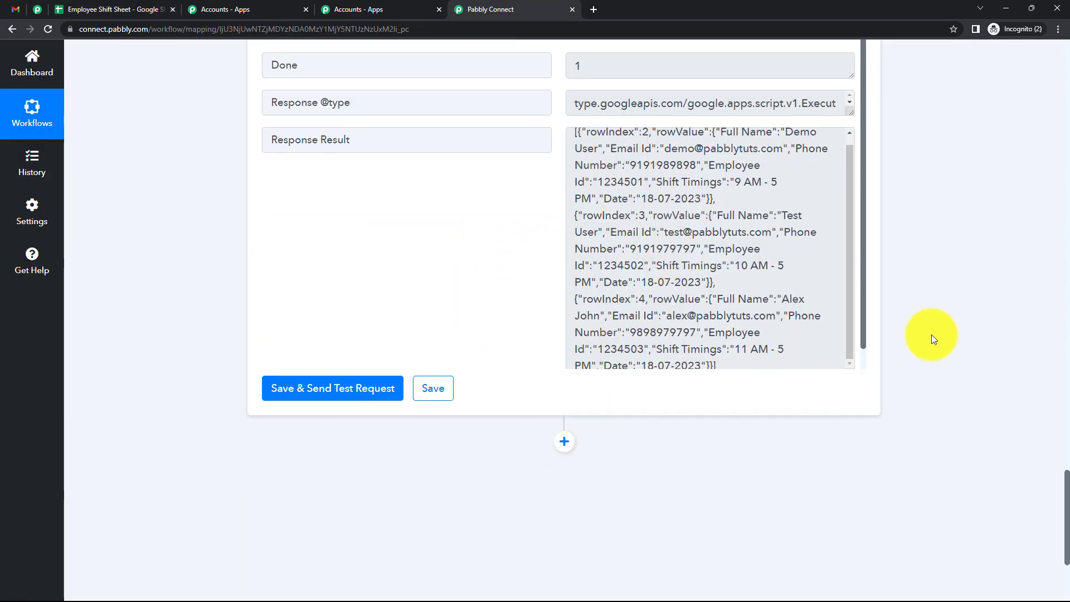
left_click(566, 340)
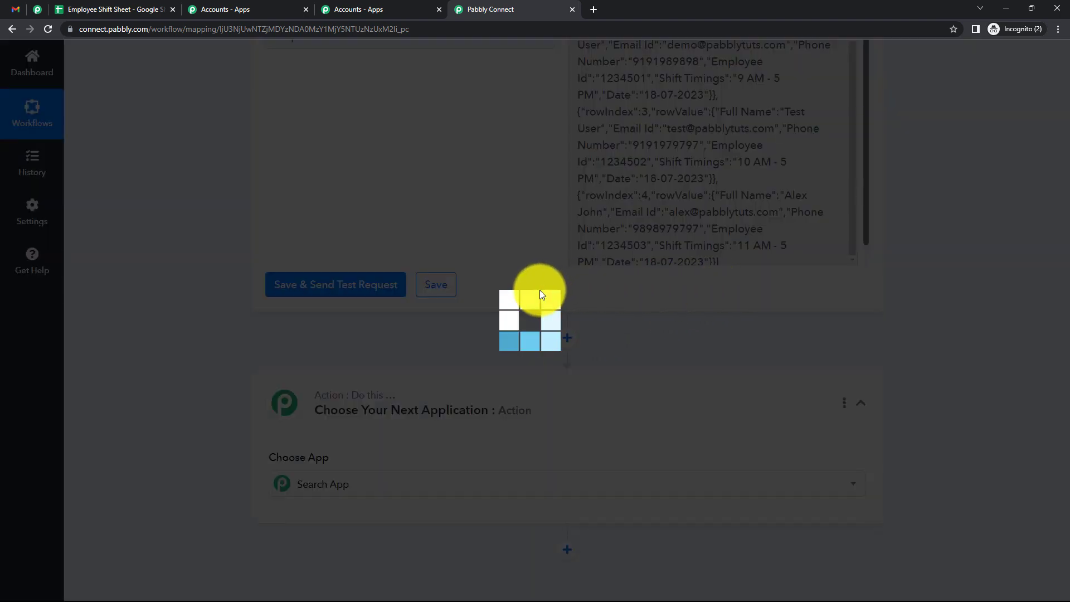
scroll(523, 293, "down", 3)
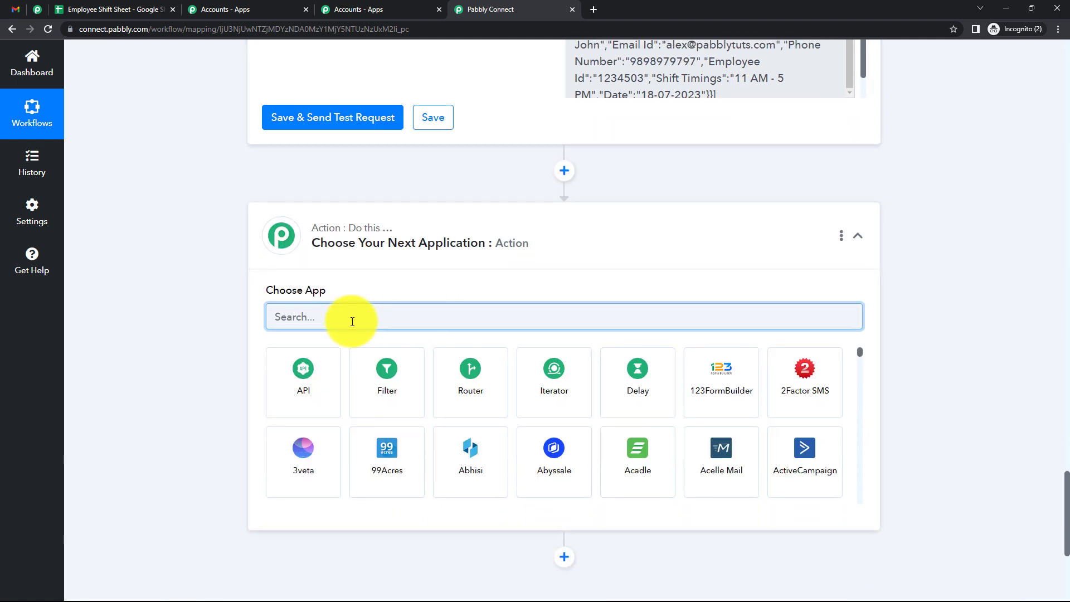
left_click(554, 386)
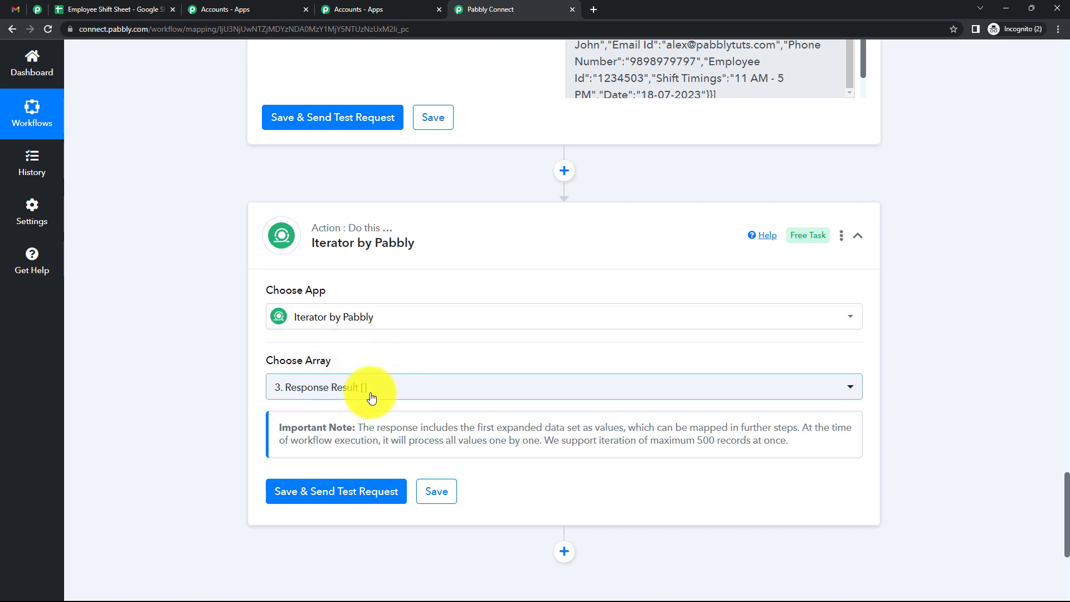
scroll(442, 363, "up", 6)
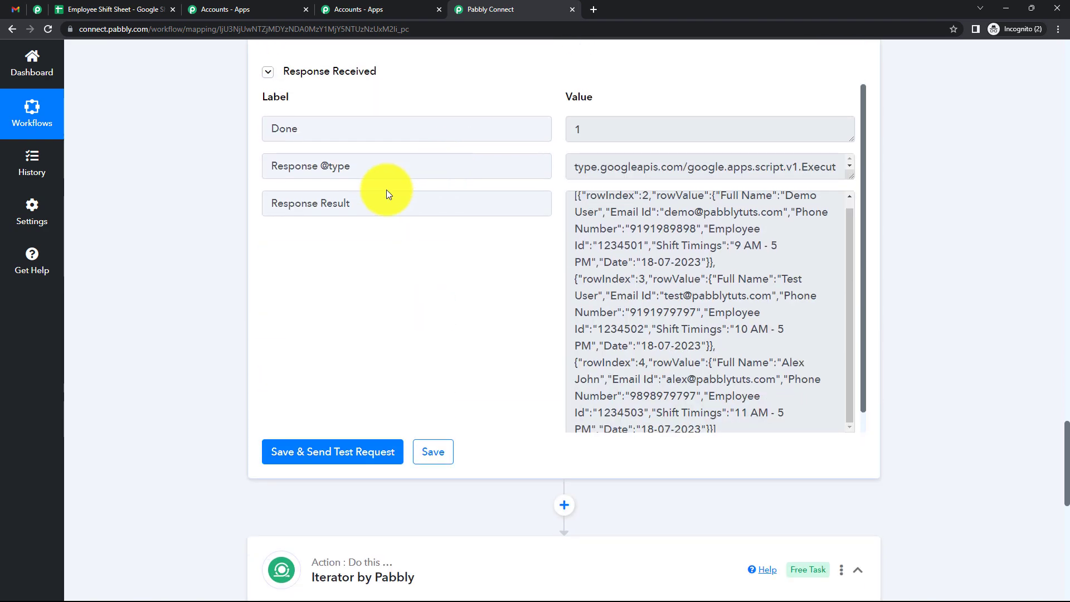
scroll(375, 224, "down", 7)
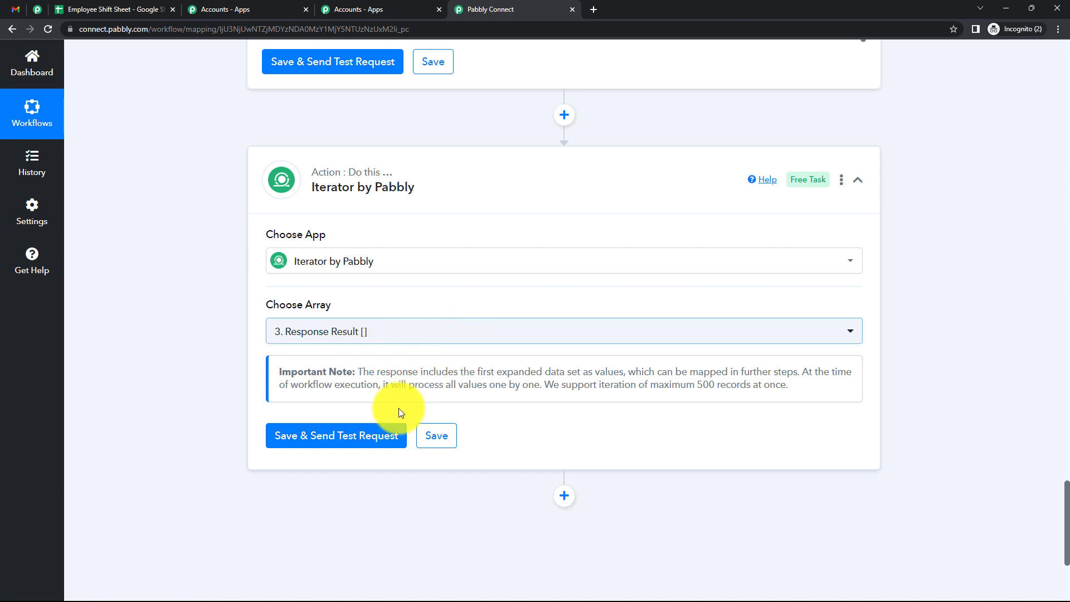
Save and test the Iterator step, comparing its response with the lookup step's Response Result and the Employee Shift Sheet rows
left_click(358, 436)
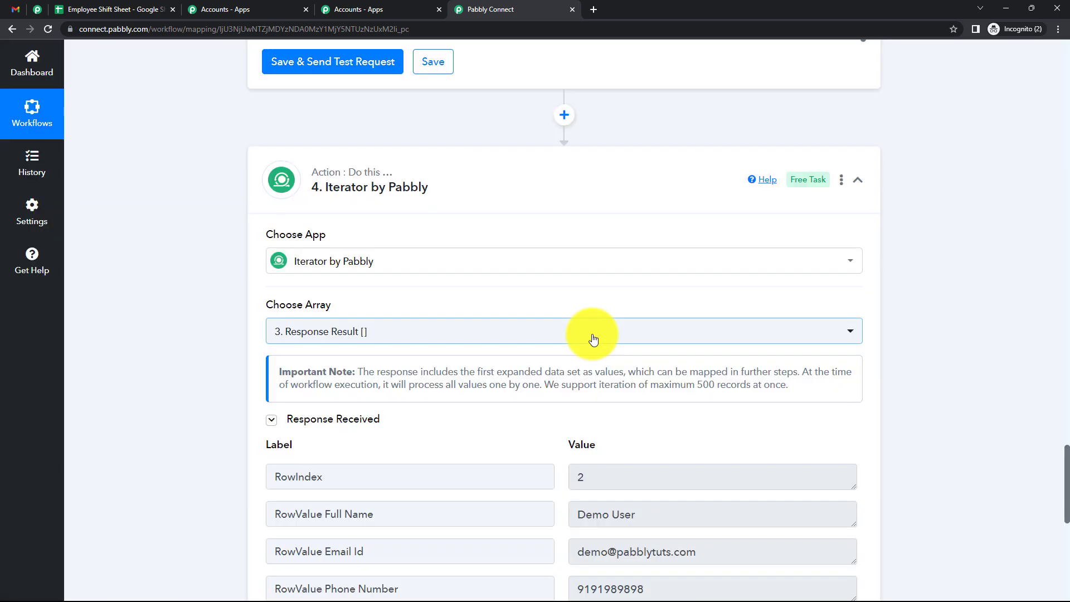
scroll(592, 334, "down", 3)
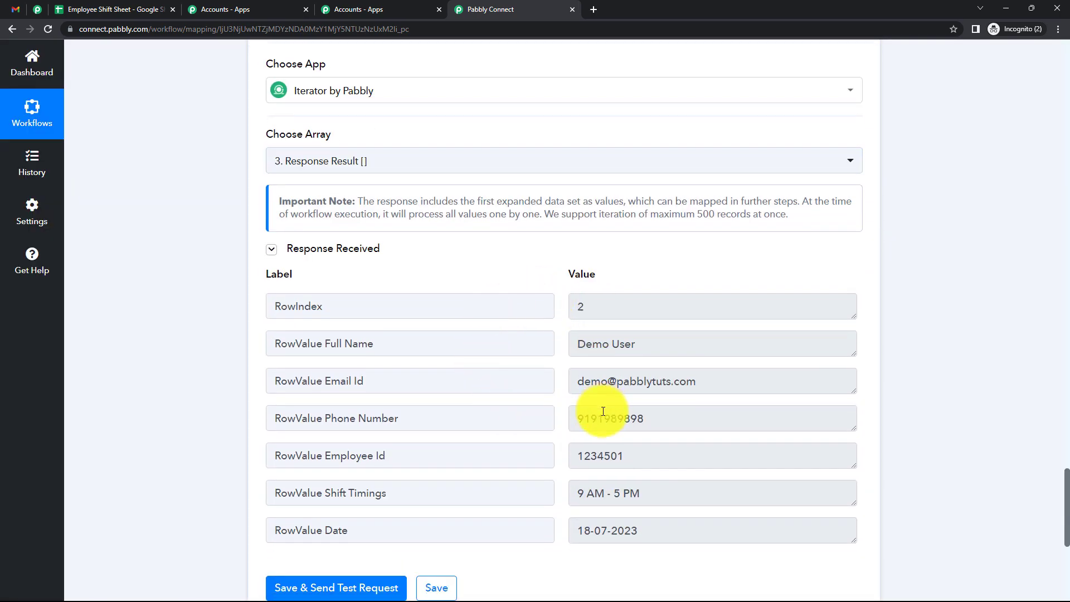
scroll(604, 406, "down", 1)
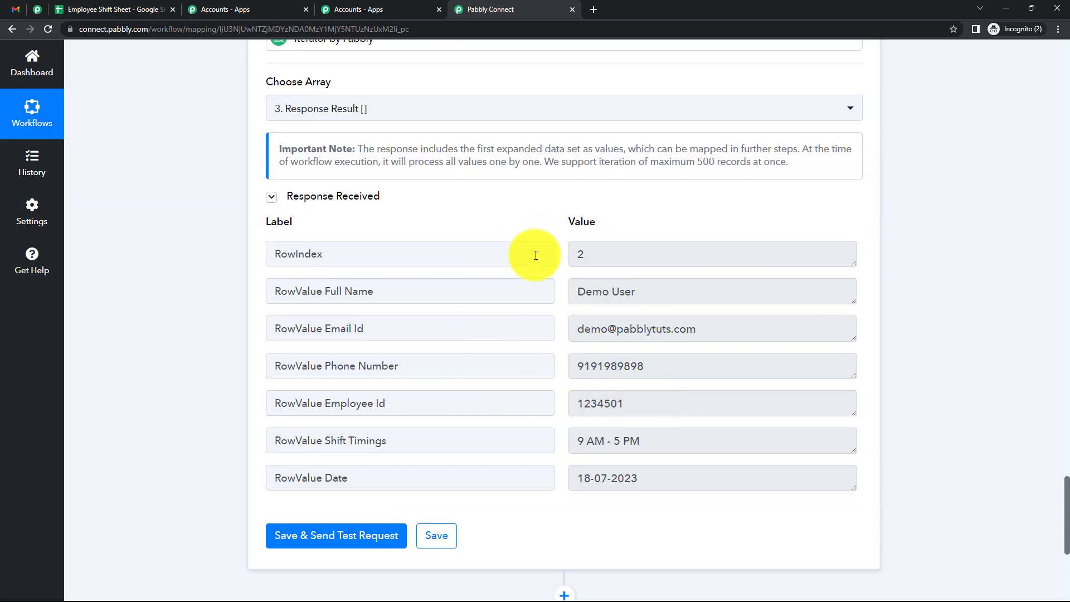
scroll(596, 241, "up", 3)
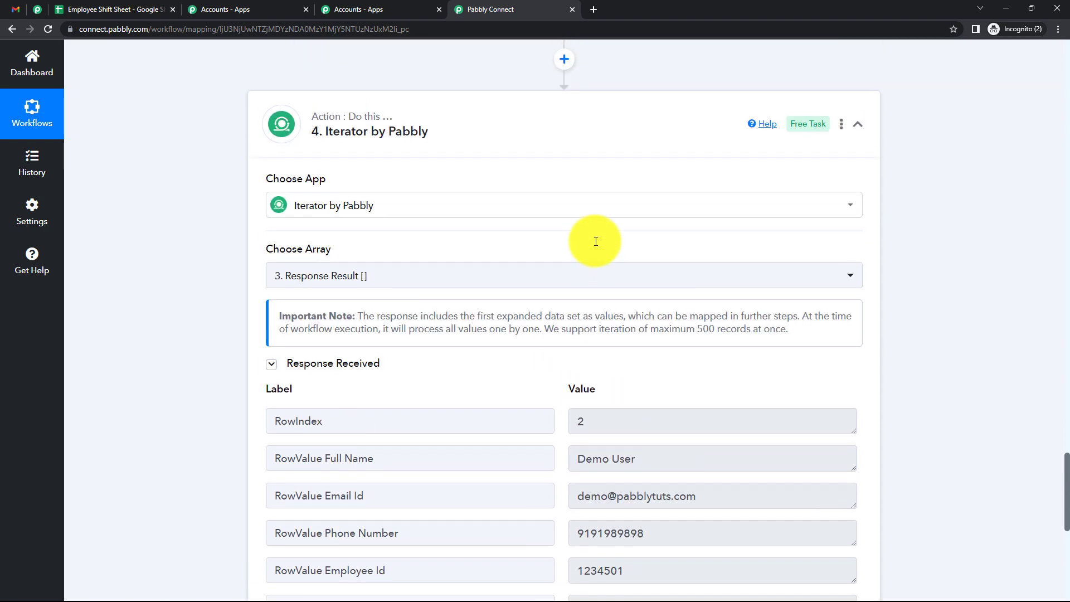
scroll(499, 136, "up", 15)
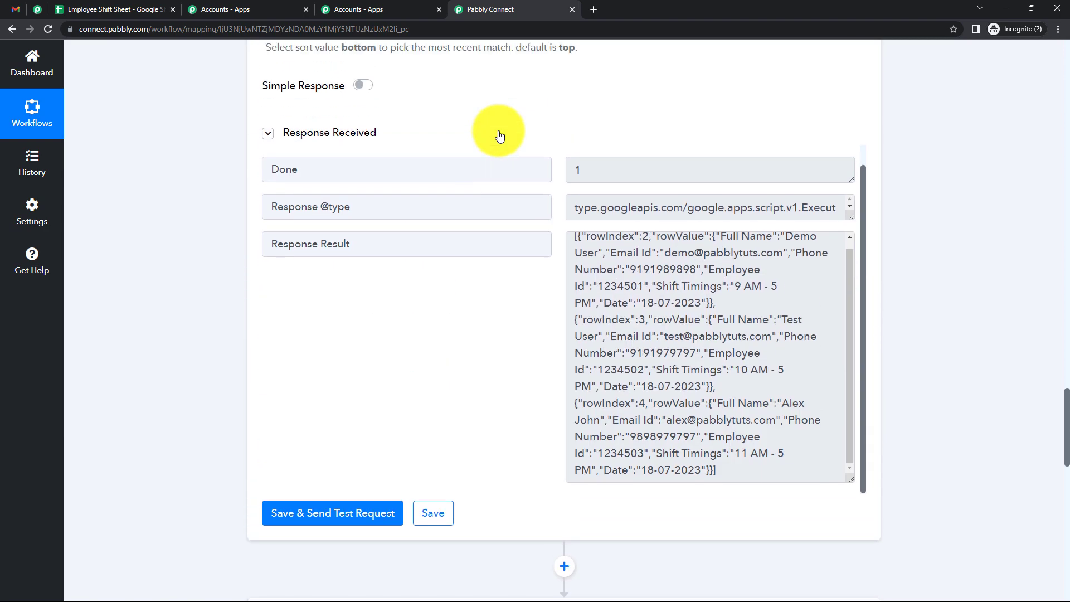
scroll(507, 146, "up", 6)
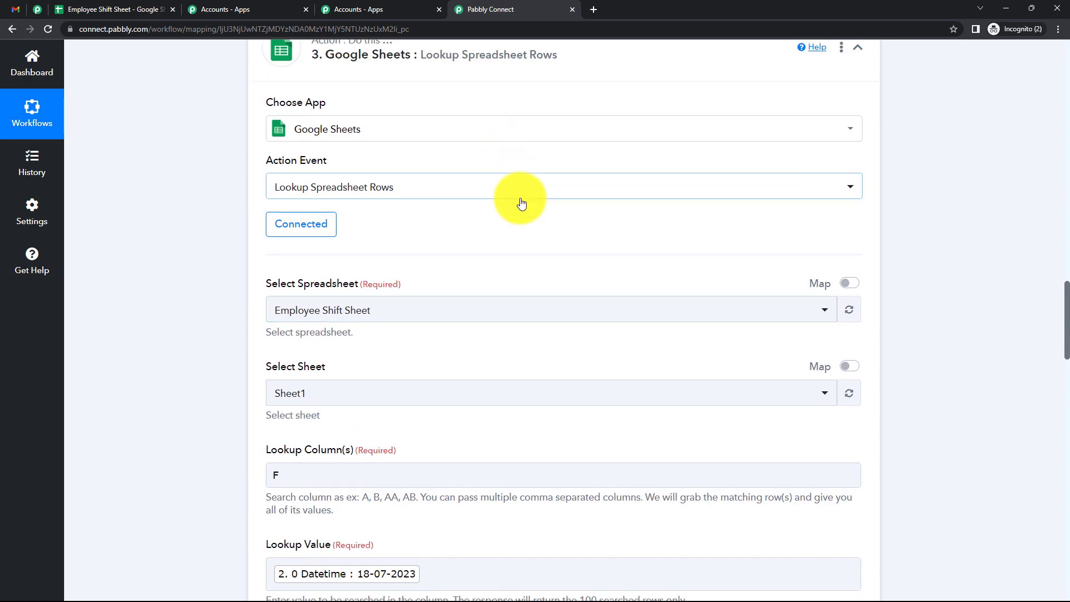
scroll(520, 200, "down", 18)
scroll(478, 471, "down", 5)
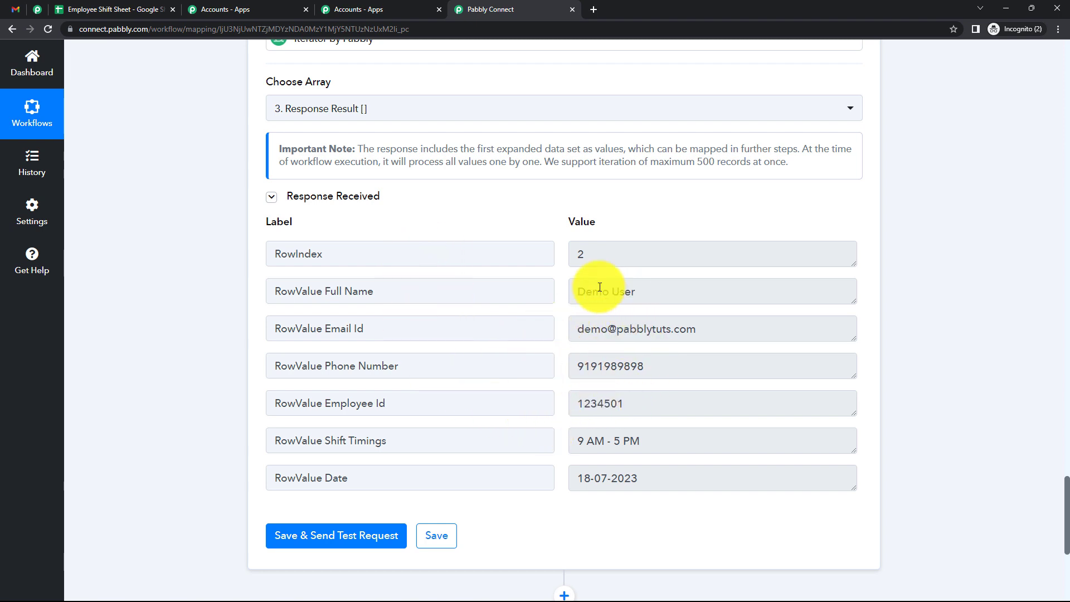
left_click(111, 10)
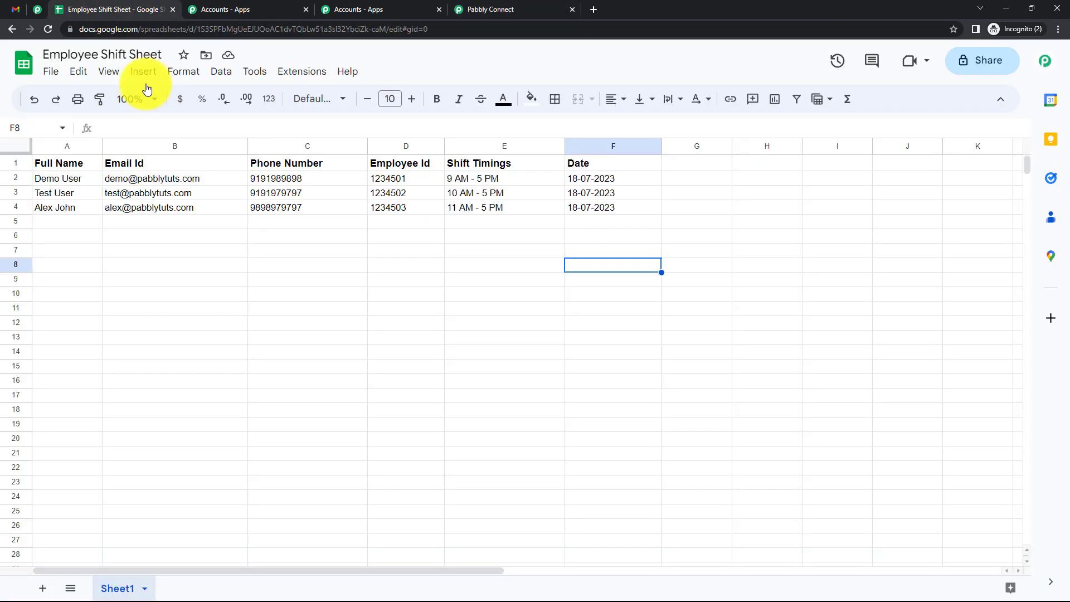
left_click(487, 9)
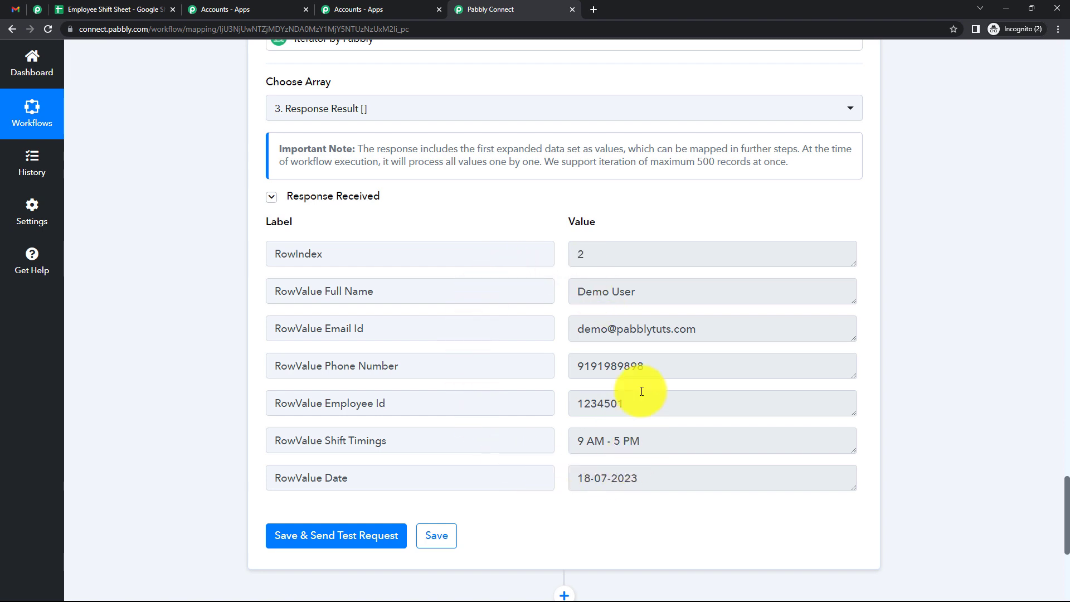
Check the Iterator's RowValue Email Id output and add a Gmail action with the Send Email event after the Iterator step
scroll(590, 359, "down", 5)
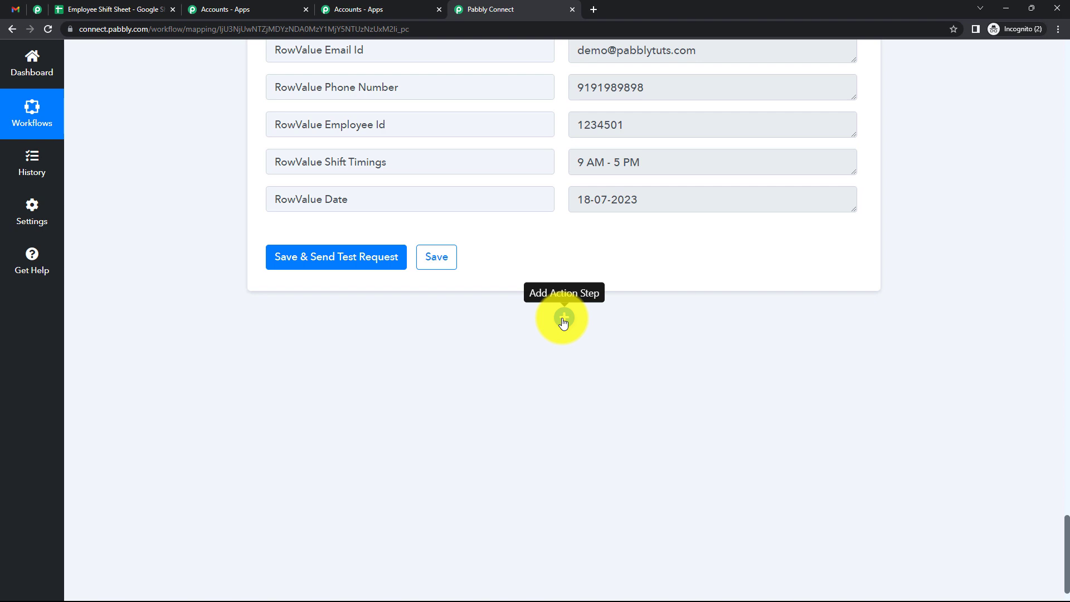
scroll(563, 322, "up", 4)
left_click_drag(696, 273, 579, 282)
left_click(755, 284)
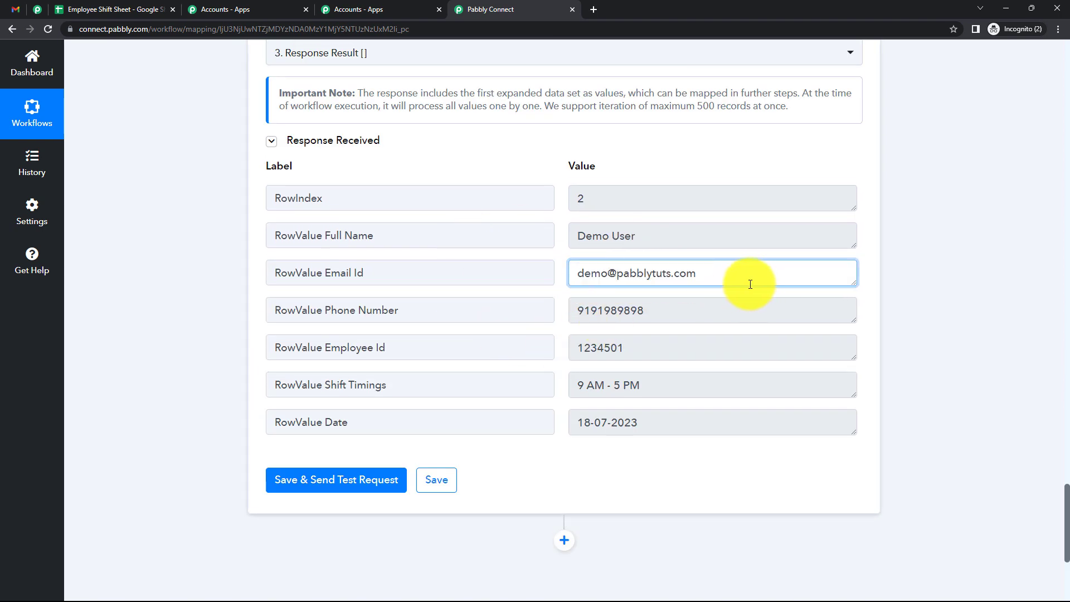
scroll(700, 293, "down", 2)
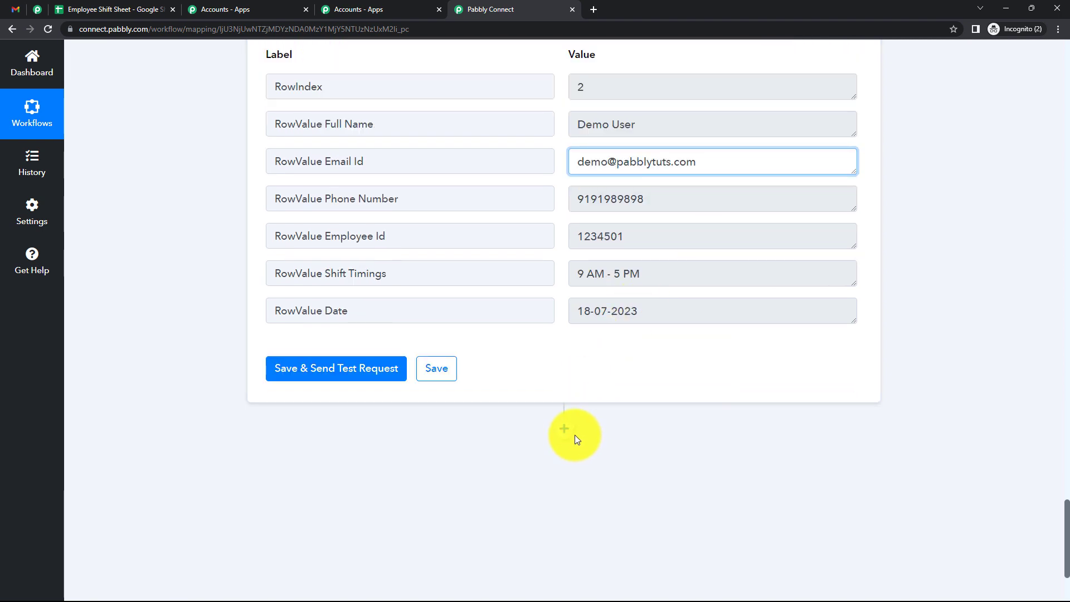
left_click(574, 435)
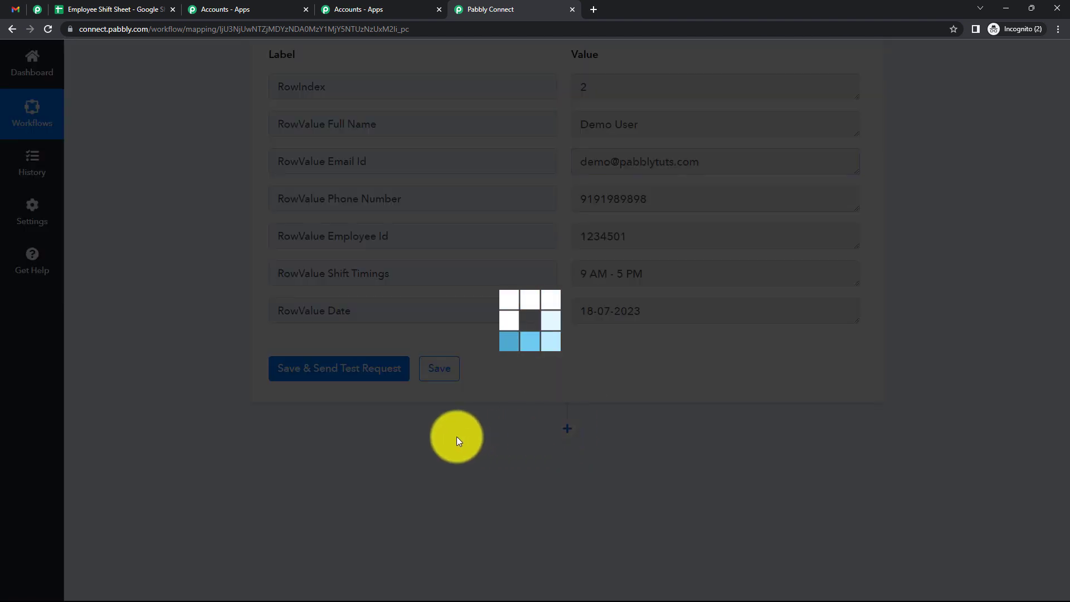
type("gmail")
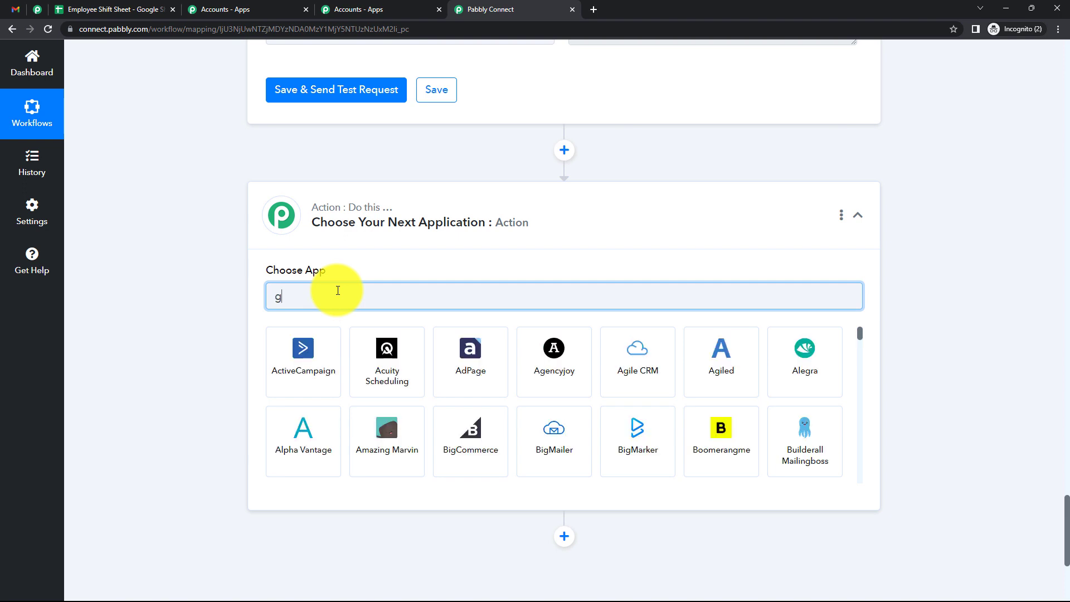
left_click(336, 361)
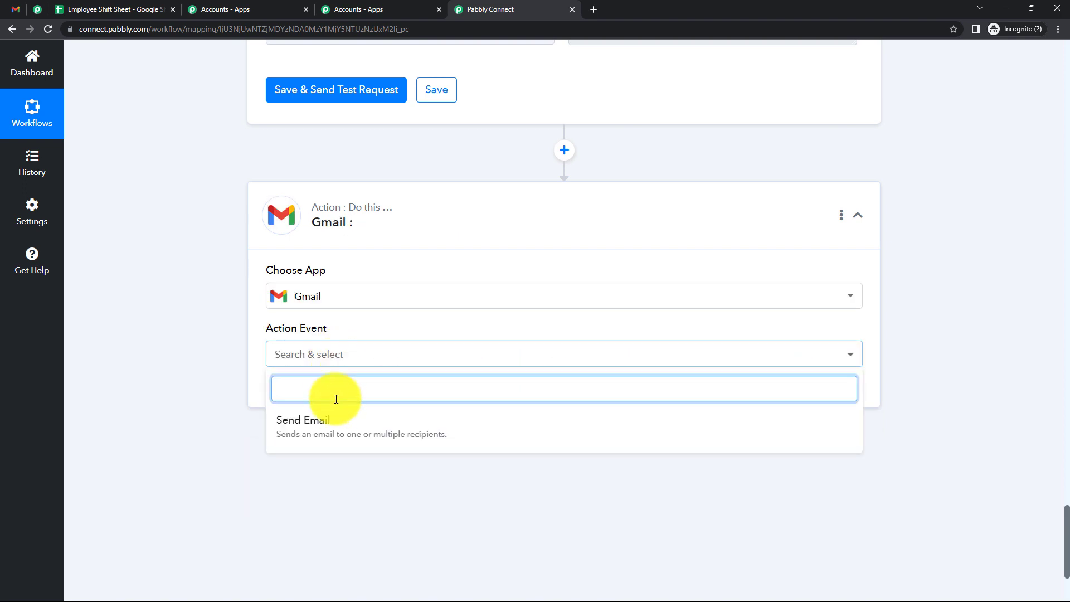
left_click(332, 426)
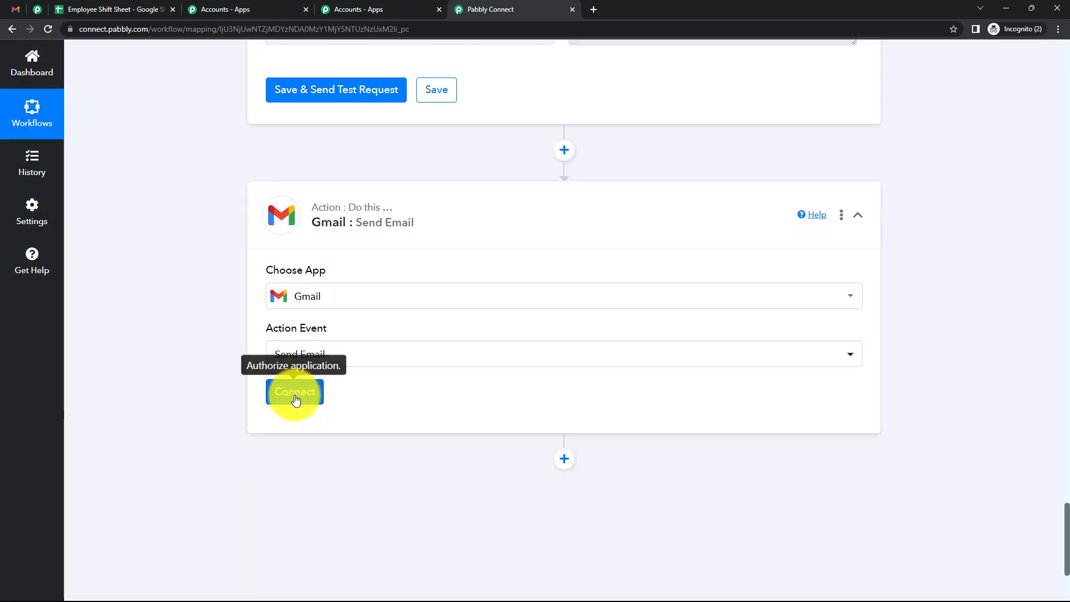
Connect the Gmail step through a new connection and authorize Pabbly Connect for the Google account
left_click(293, 395)
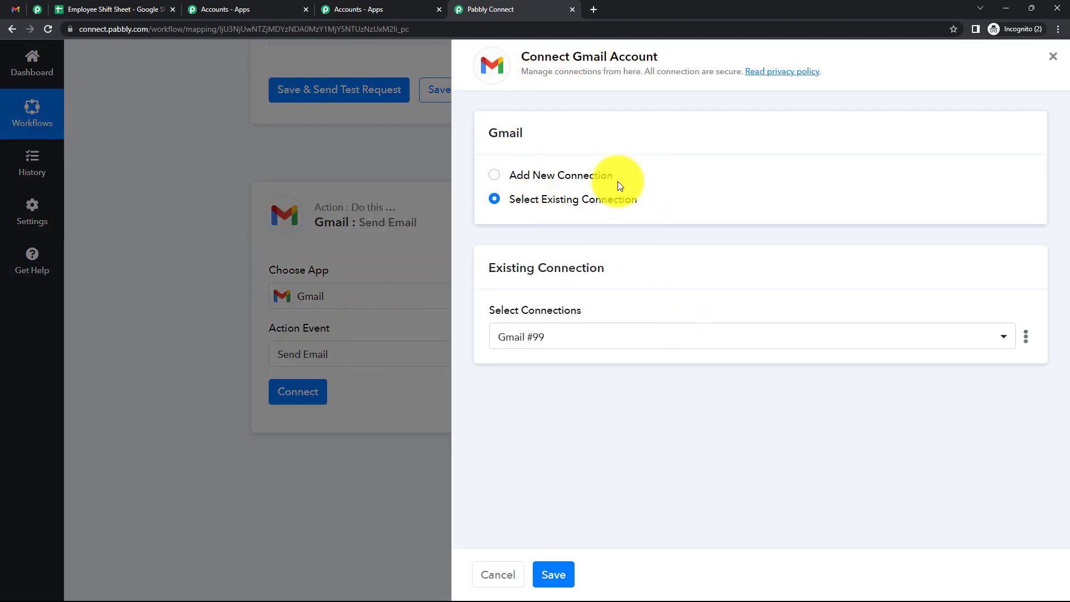
left_click(493, 182)
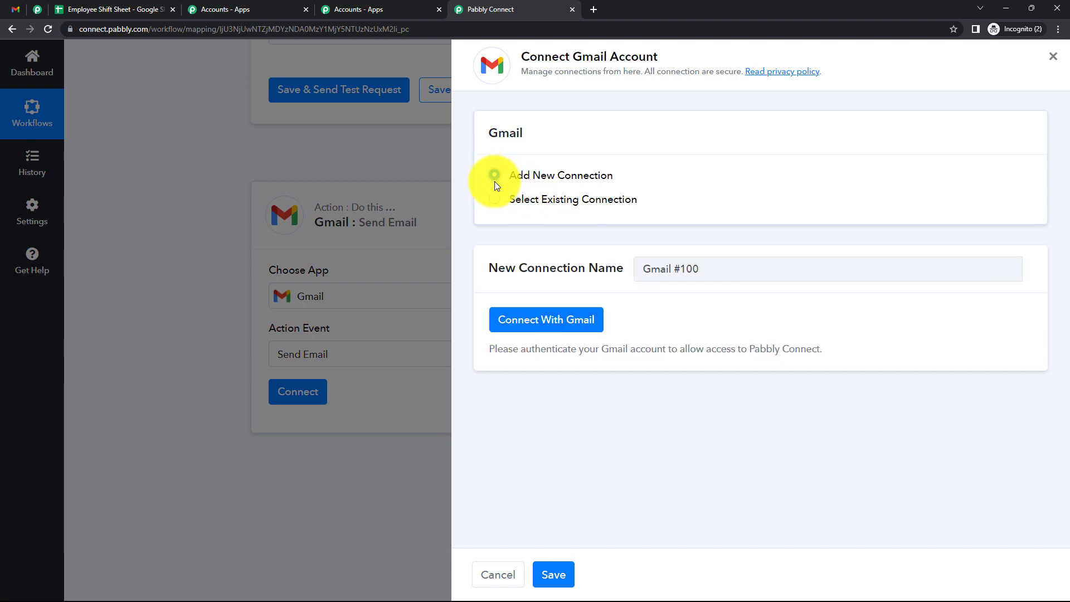
left_click(546, 329)
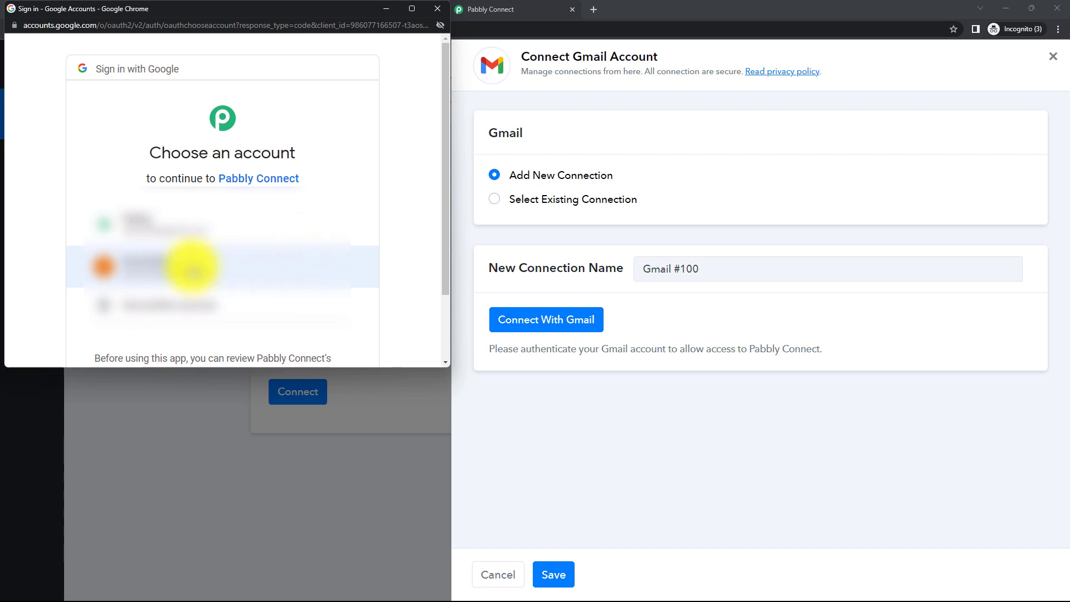
left_click(191, 258)
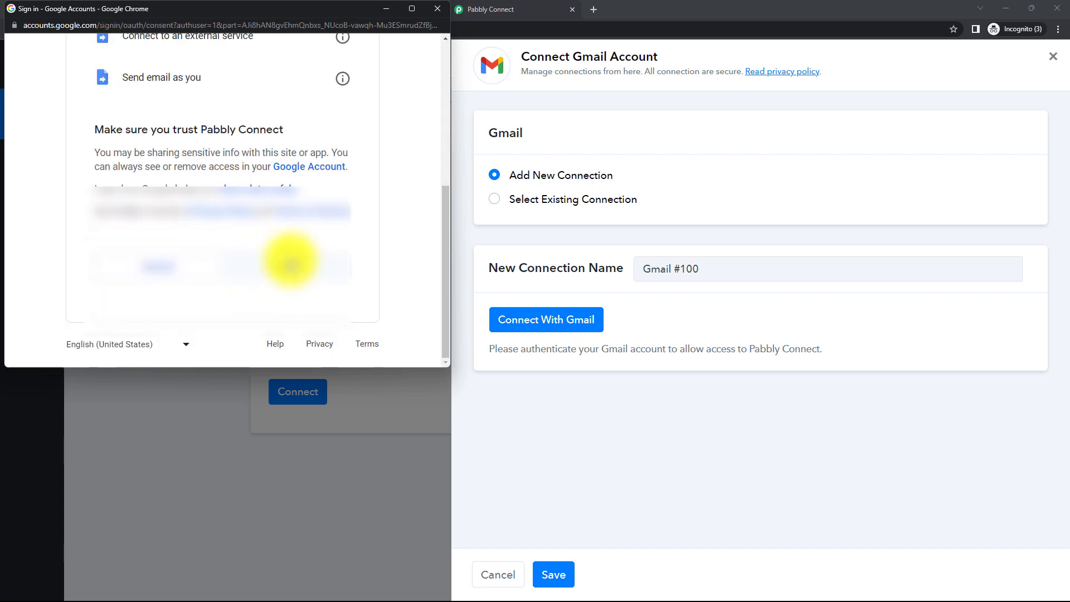
left_click(292, 263)
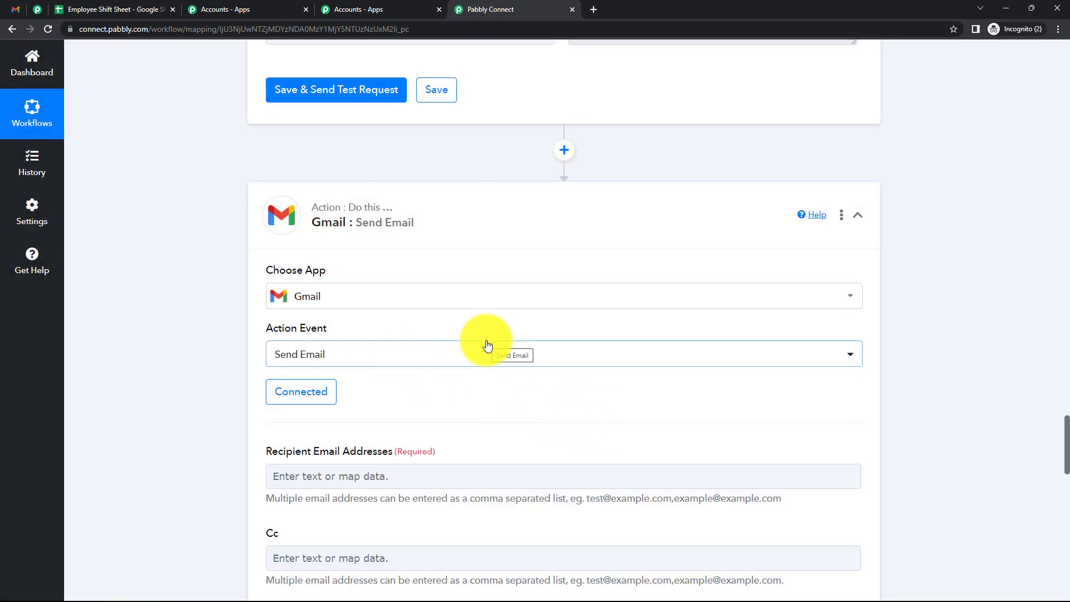
Examine the fields of the Gmail Send Email step, from Recipient Email Addresses to Email Content
scroll(488, 345, "down", 3)
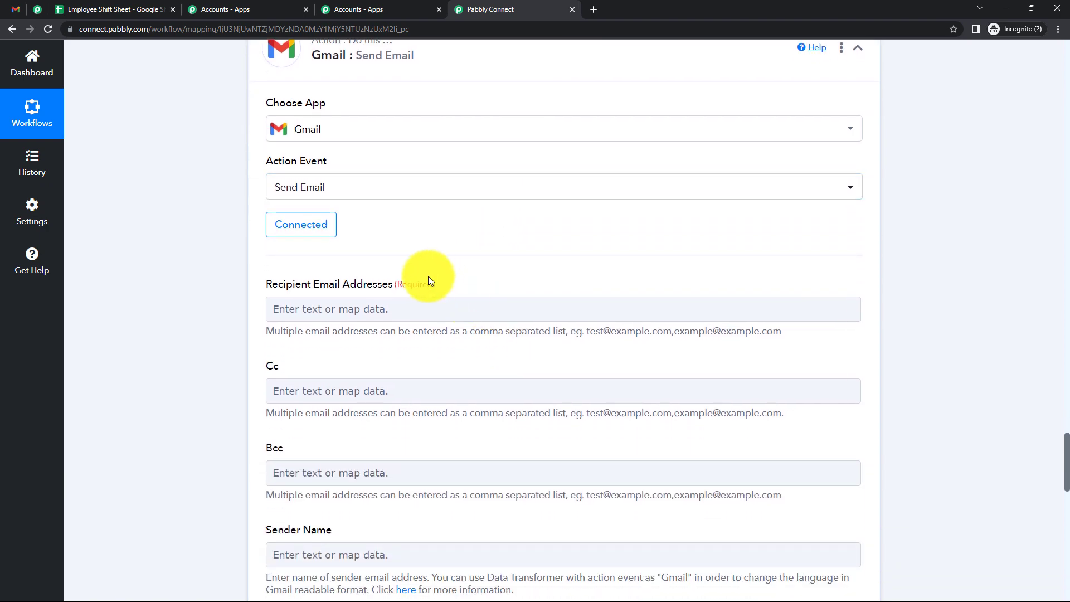
left_click(359, 302)
scroll(385, 309, "down", 3)
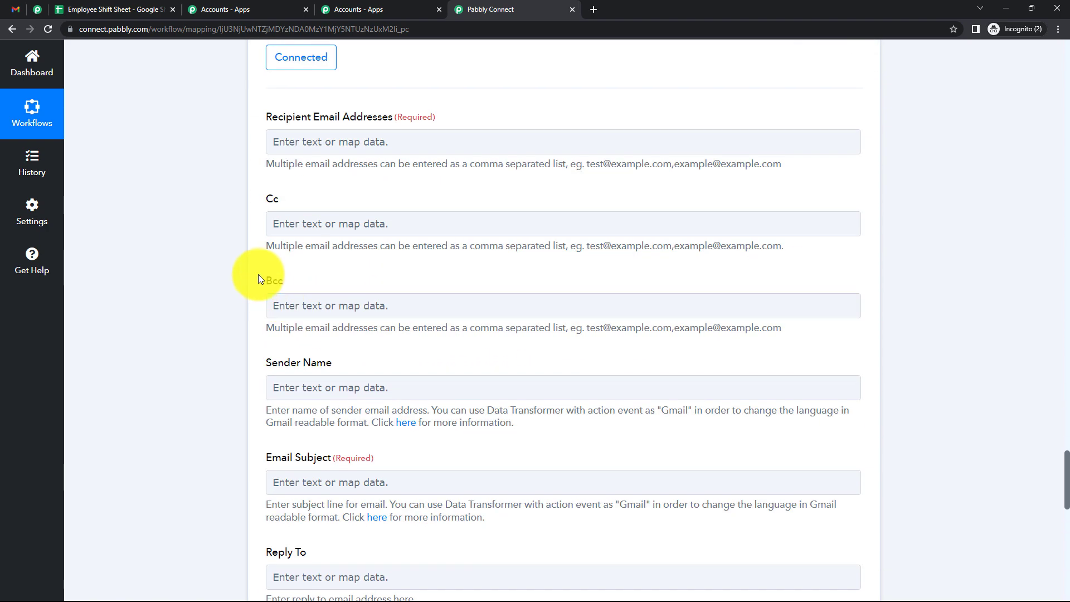
scroll(300, 306, "down", 2)
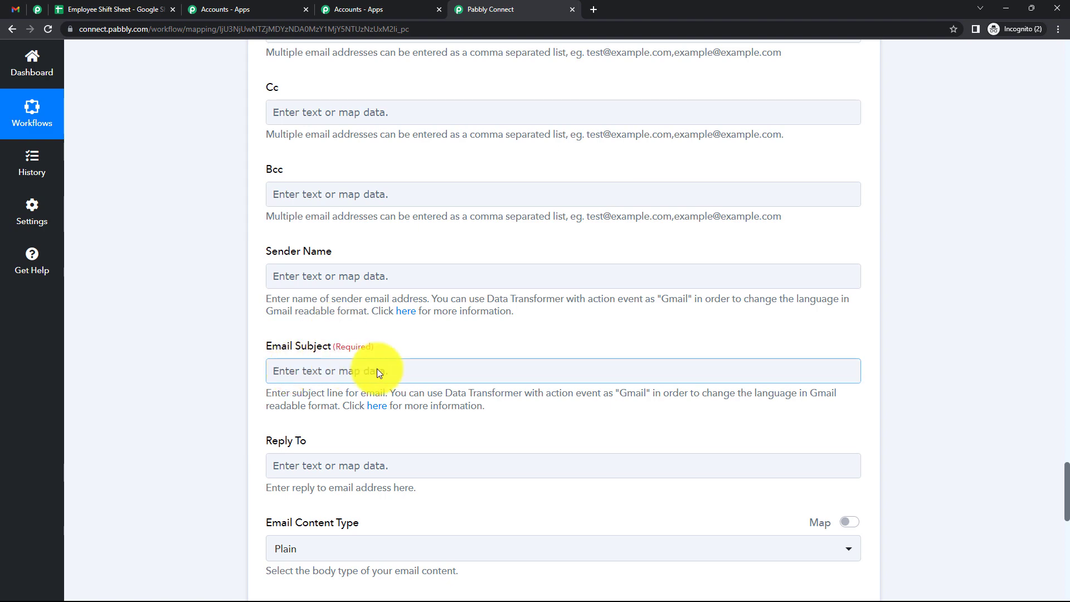
scroll(306, 439, "down", 2)
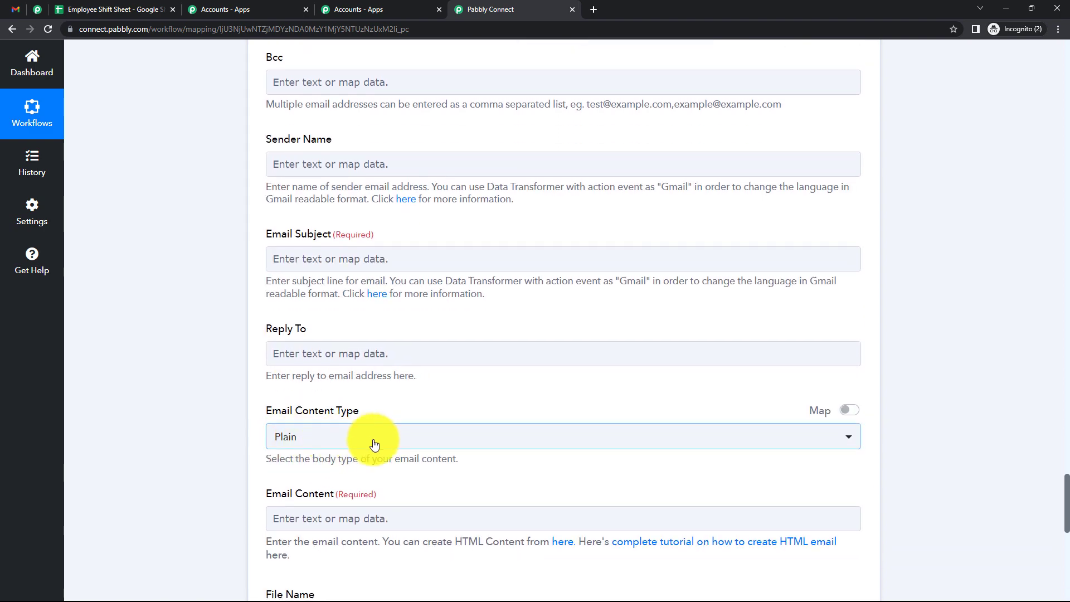
scroll(370, 437, "down", 2)
left_click(457, 415)
scroll(457, 414, "up", 9)
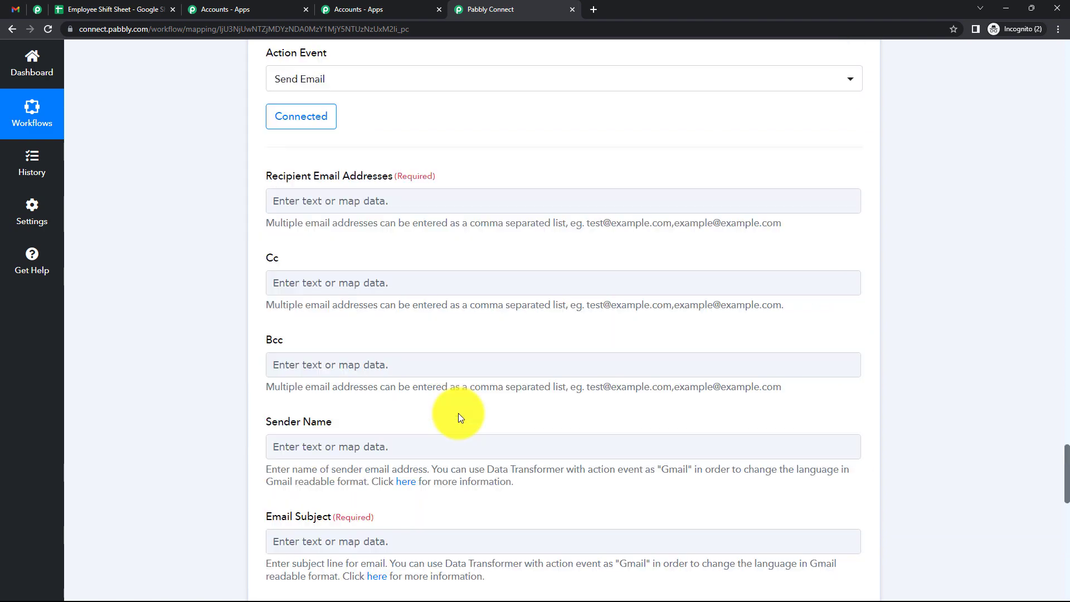
Map Recipient Email Addresses to the RowValue Email Id output of the Iterator step
left_click(387, 310)
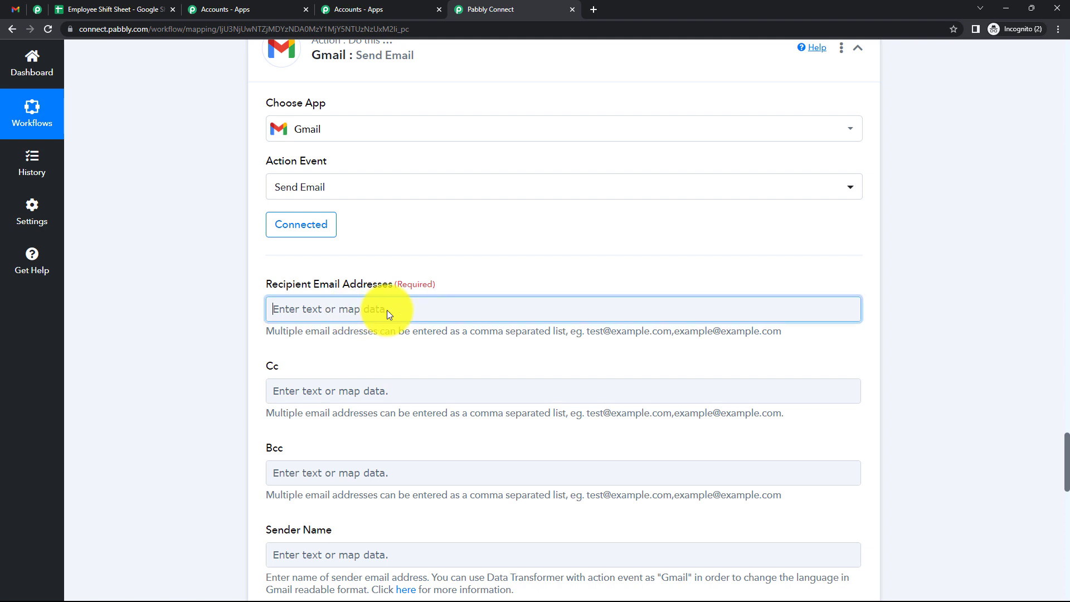
left_click(223, 317)
left_click(344, 312)
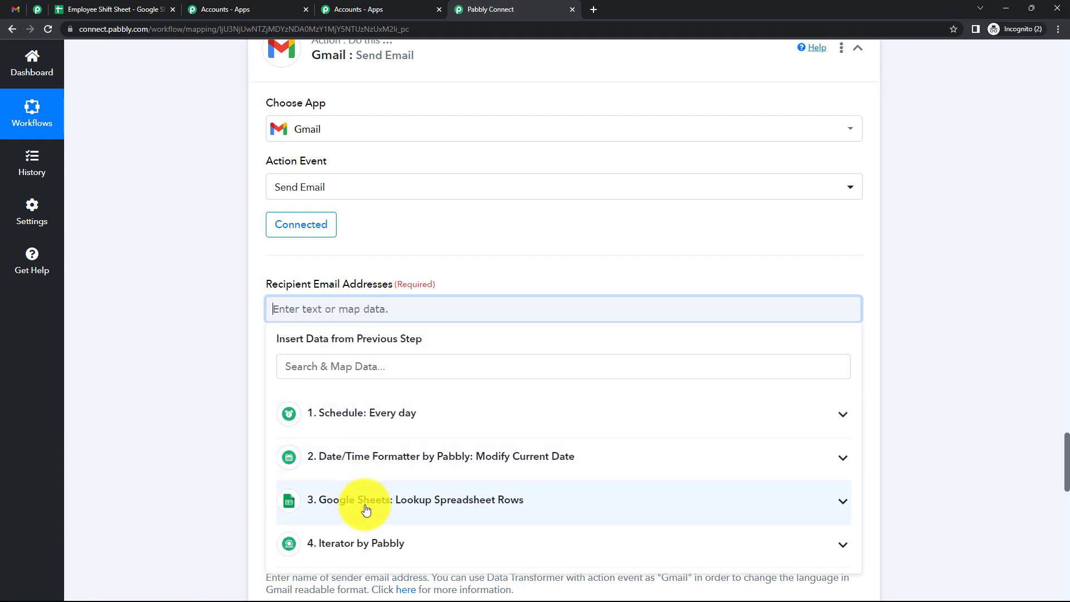
left_click(362, 543)
scroll(449, 421, "down", 2)
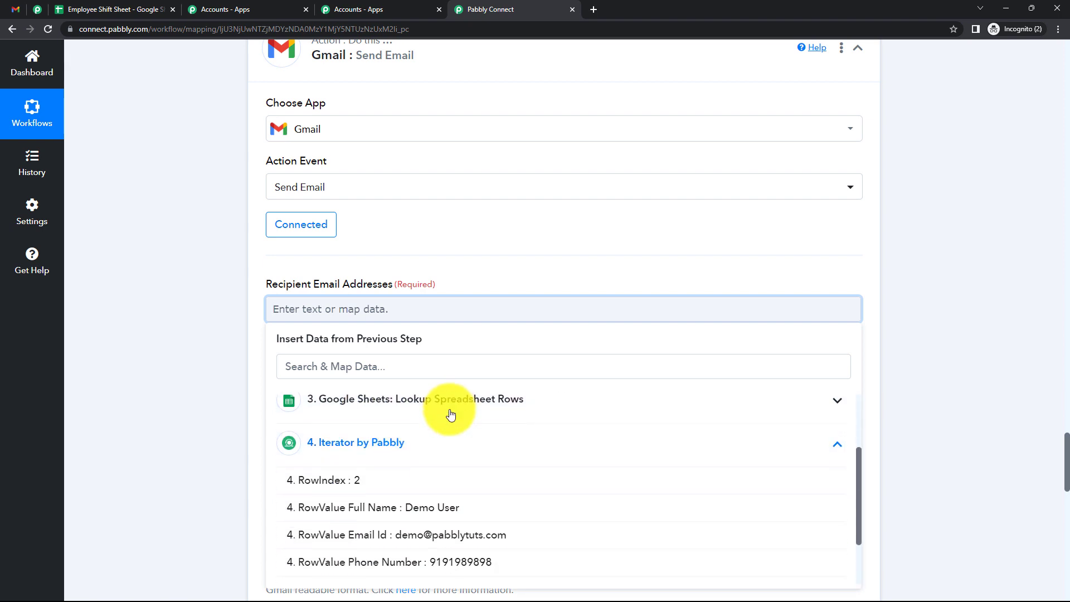
scroll(487, 513, "down", 1)
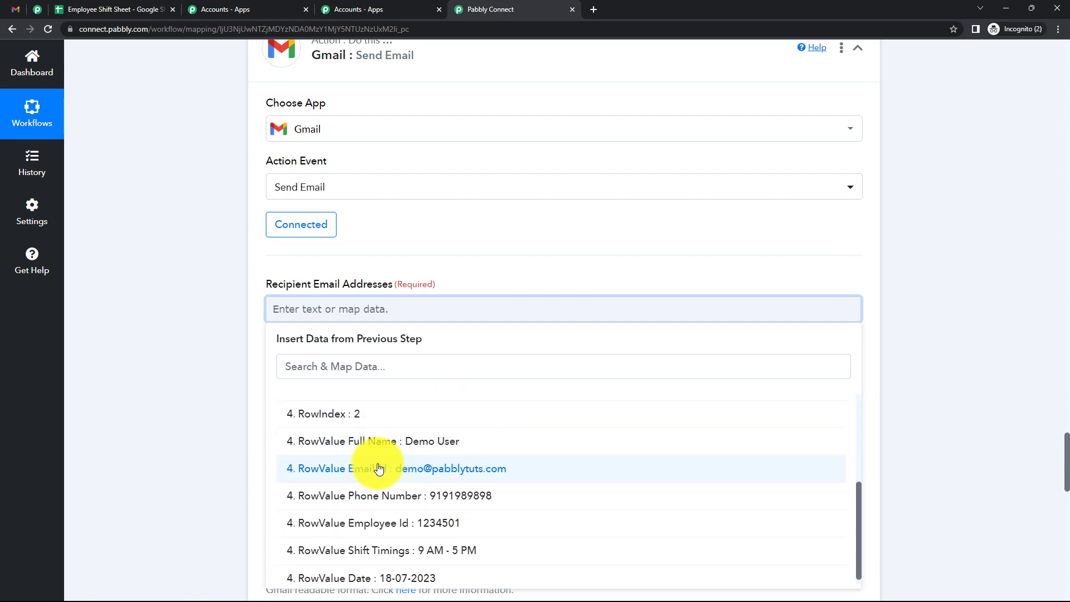
left_click(453, 471)
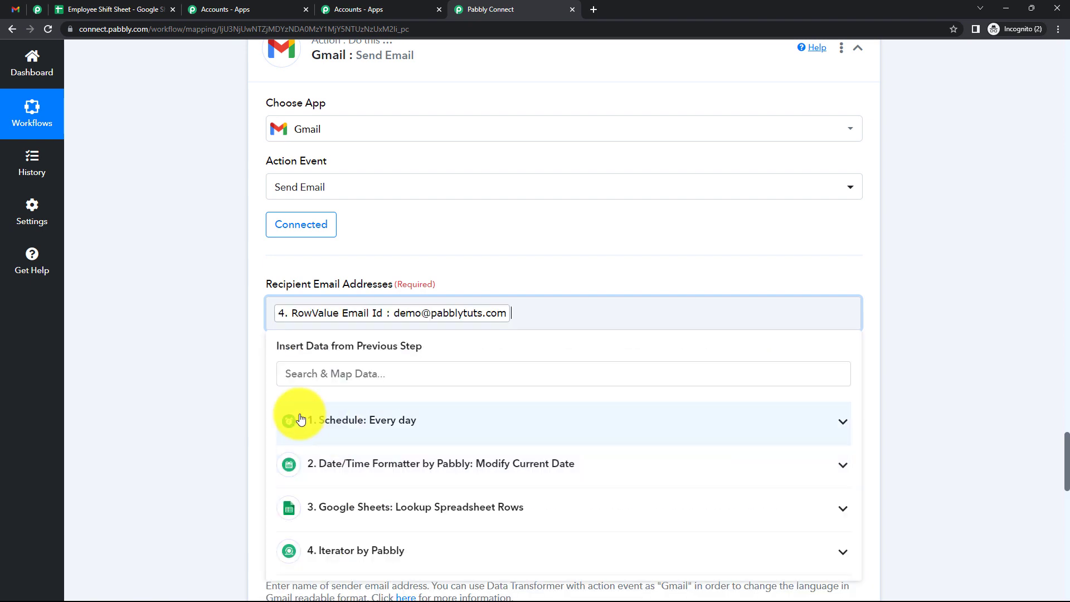
Replace the mapped value in Recipient Email Addresses with a manually entered recipient email address
left_click(528, 310)
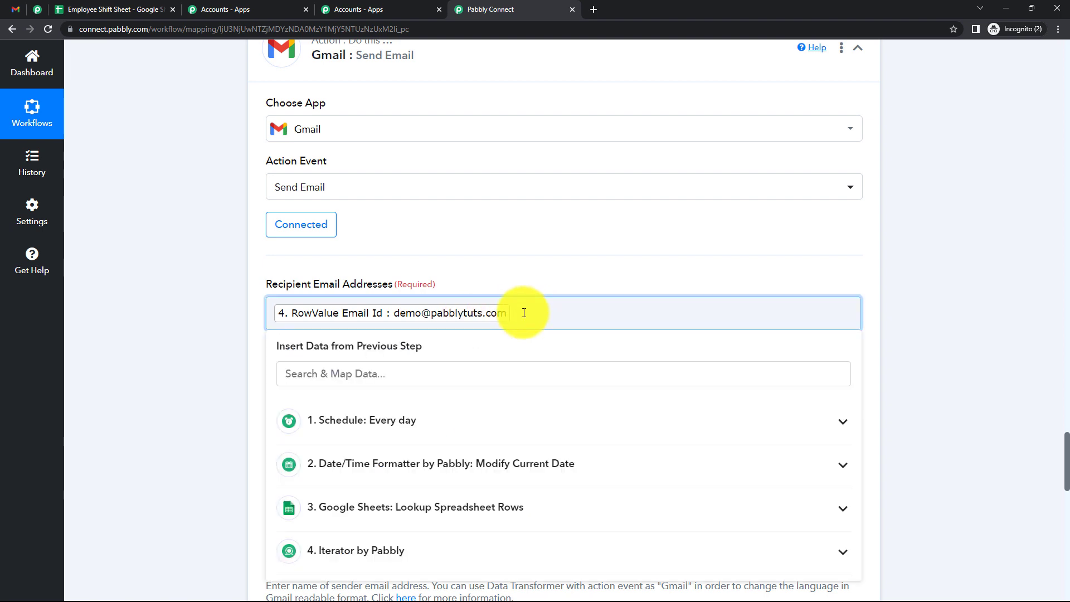
key("BackSpace")
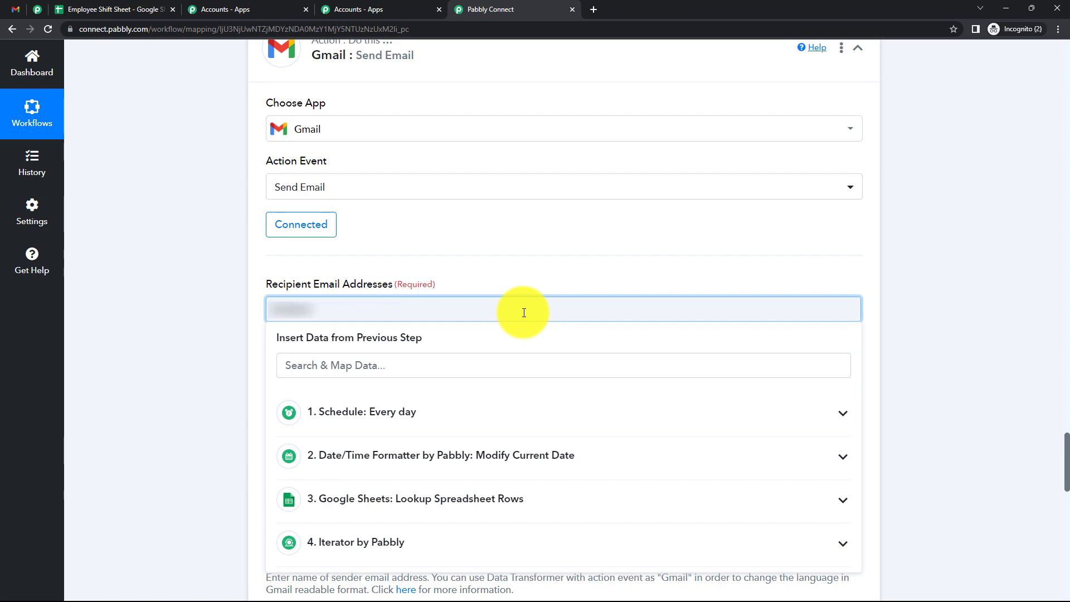
Set the Sender Name of the Gmail Send Email step to "Team Manager"
scroll(523, 313, "down", 6)
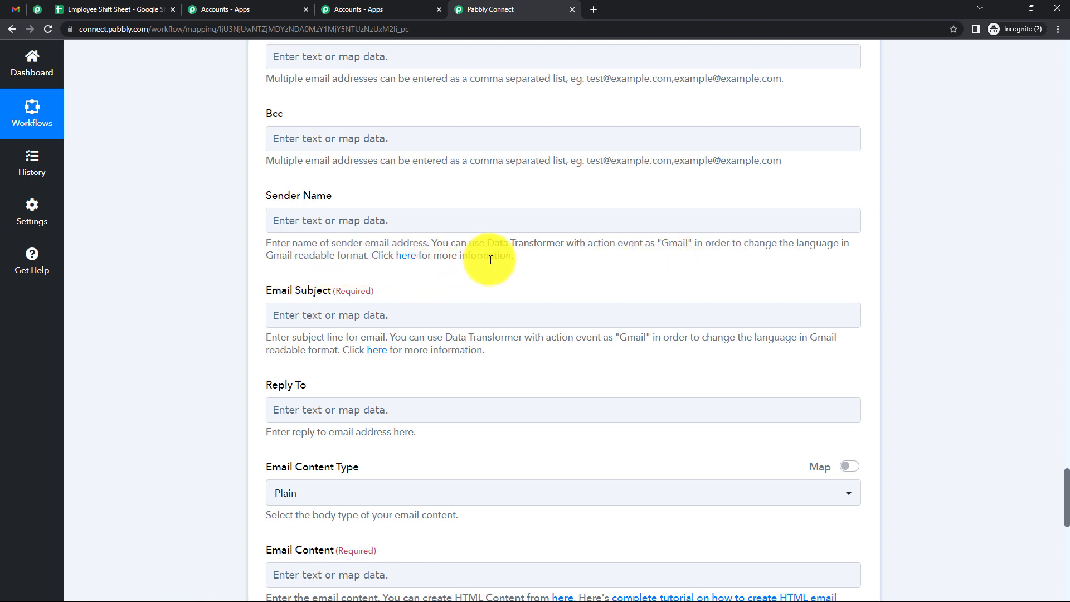
left_click(346, 222)
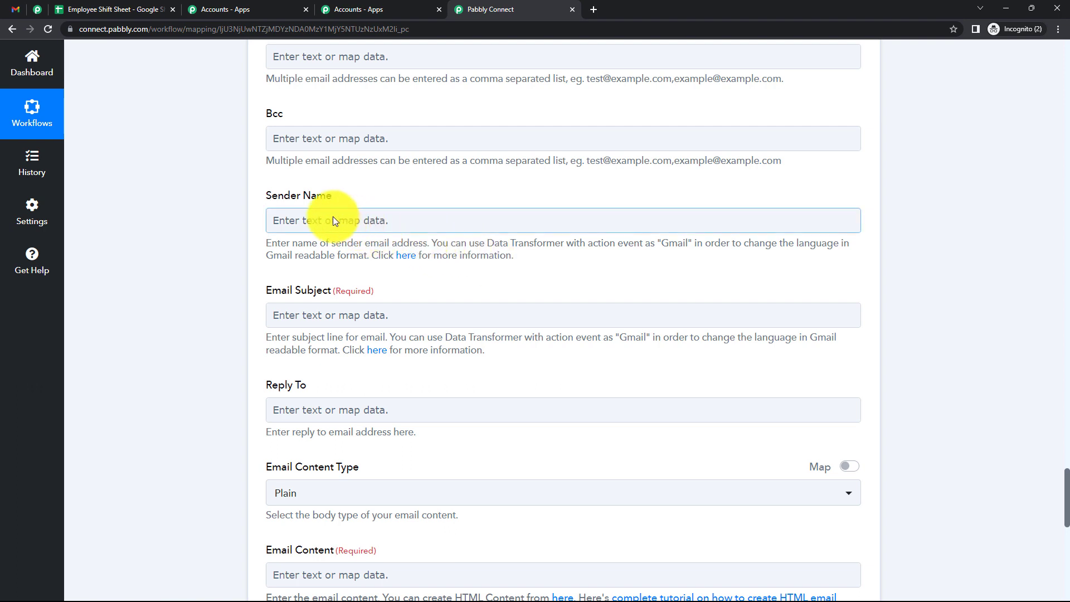
left_click(333, 220)
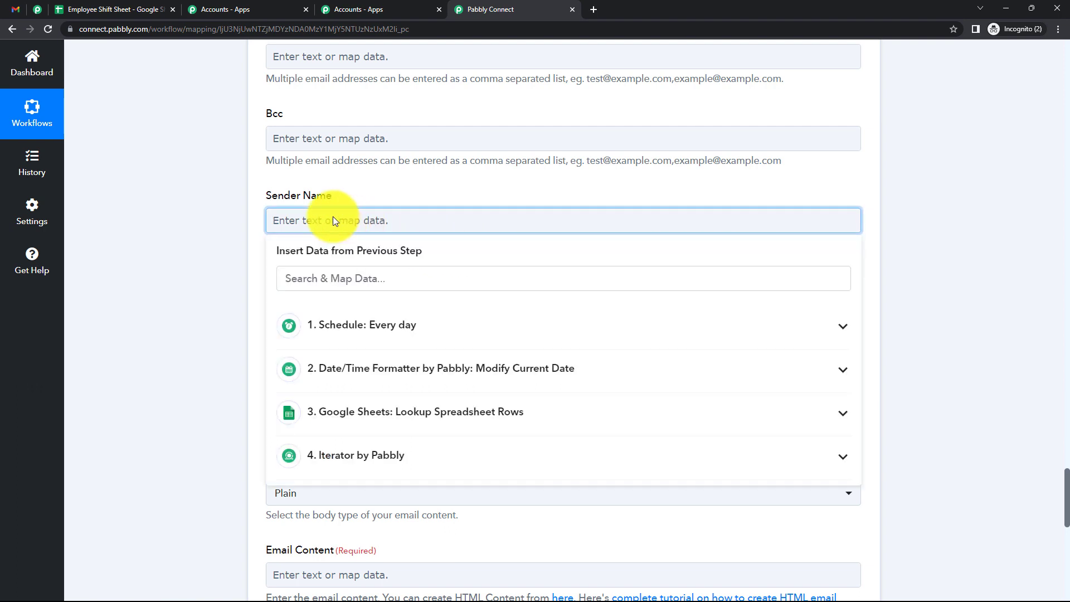
type("Team Manager")
left_click(161, 250)
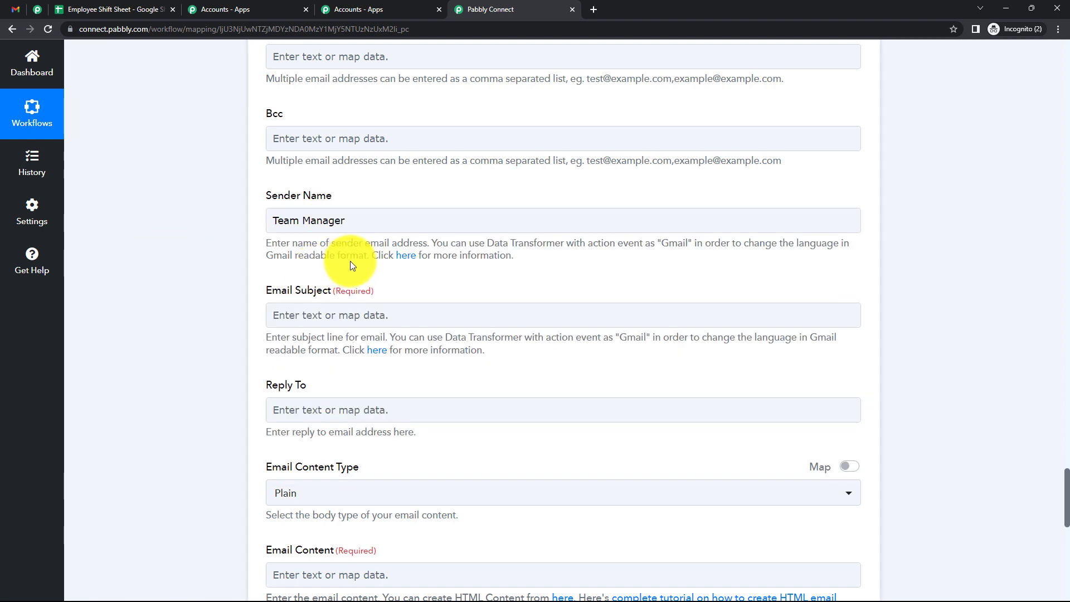
Set the Email Subject to "Shift Reminder" and keep the Email Content Type at Plain
scroll(350, 261, "down", 2)
left_click(336, 206)
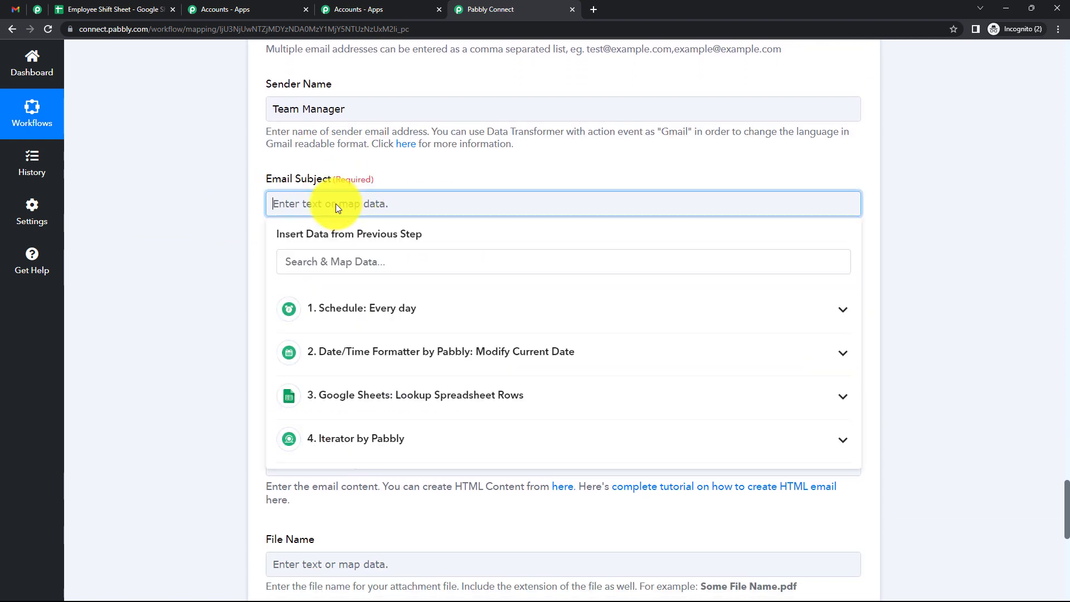
type("Shift Reminder")
left_click(167, 252)
scroll(311, 223, "down", 3)
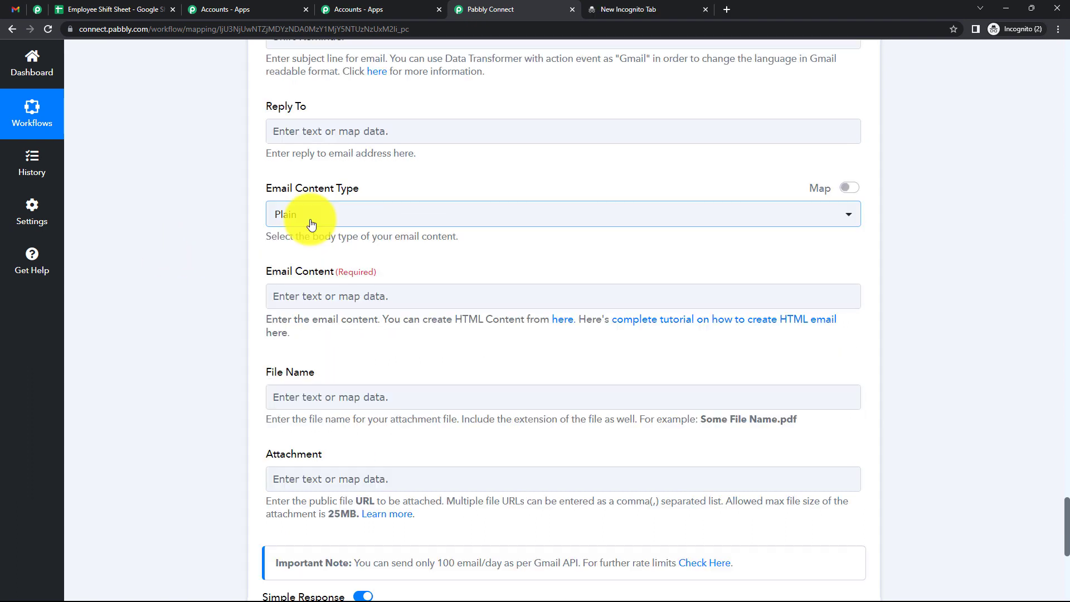
left_click(311, 224)
left_click(213, 227)
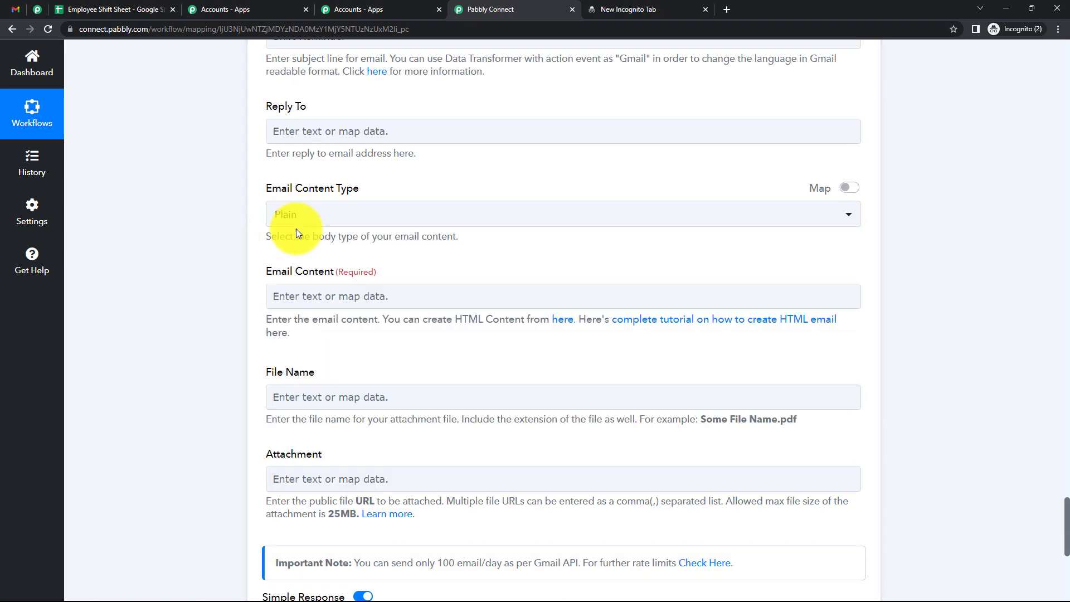
Begin Email Content with "Hey" and the Iterator's RowValue Full Name, followed by the prepared shift-timings notice signed "Thanks & Regards, Team Pabbly."
scroll(256, 227, "down", 1)
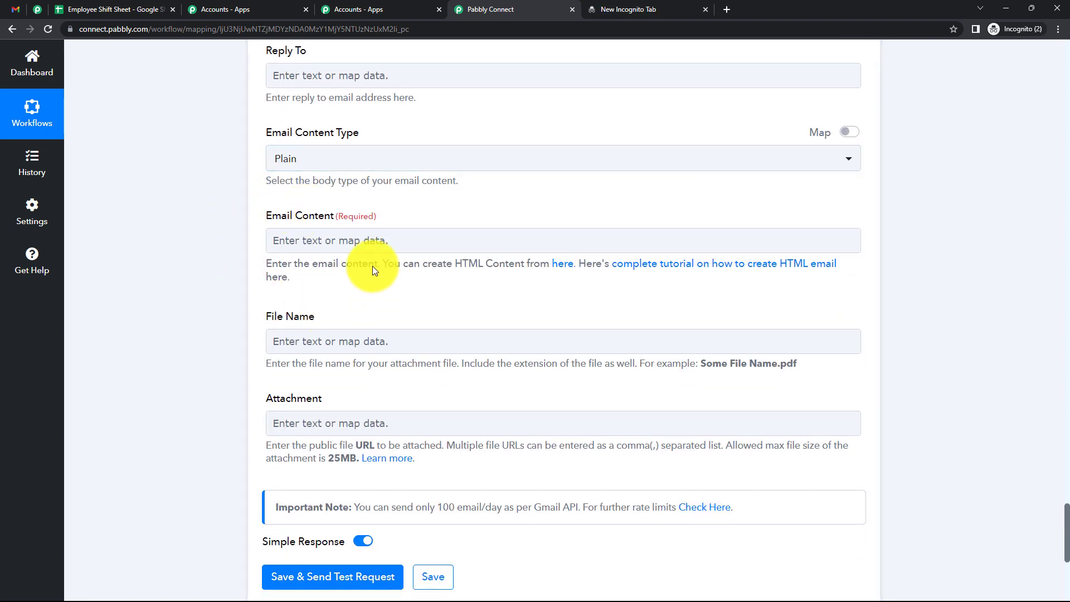
left_click(326, 241)
left_click(327, 240)
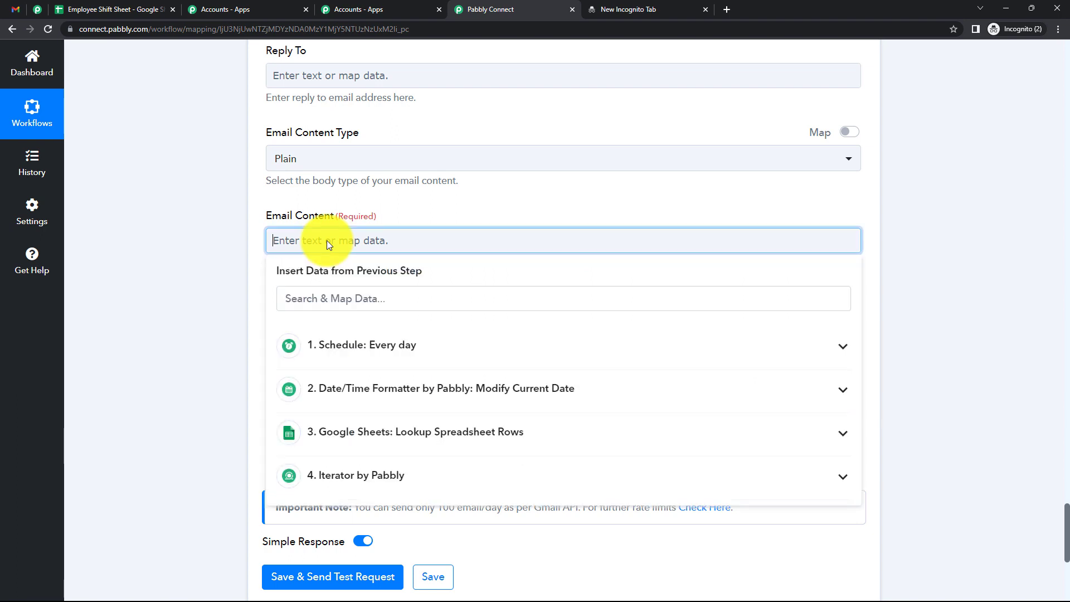
type("Hey")
left_click(379, 478)
left_click(424, 540)
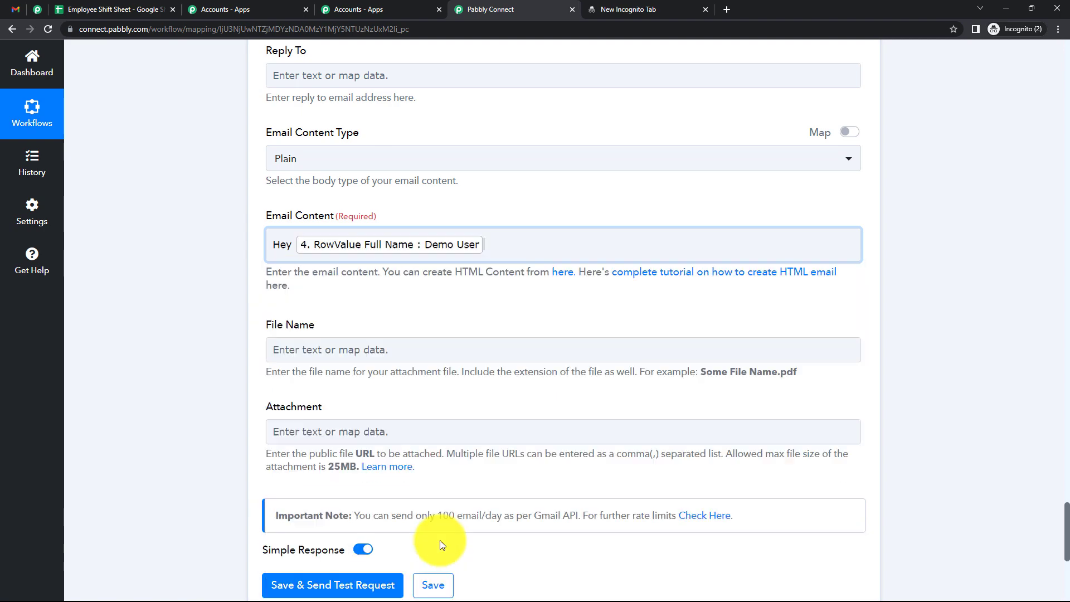
left_click(168, 318)
left_click(500, 245)
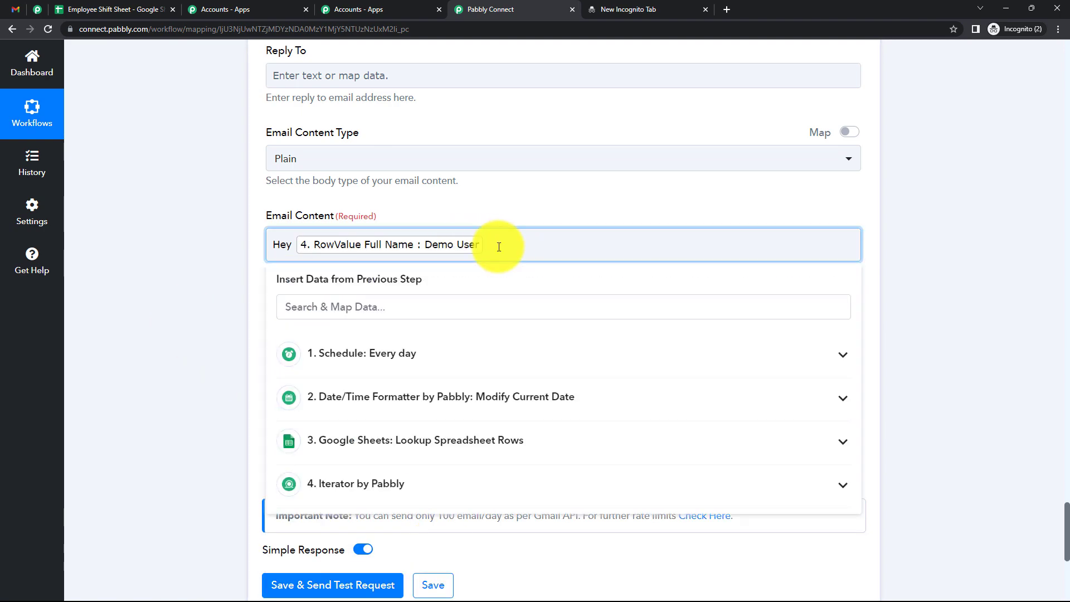
key("ctrl+v")
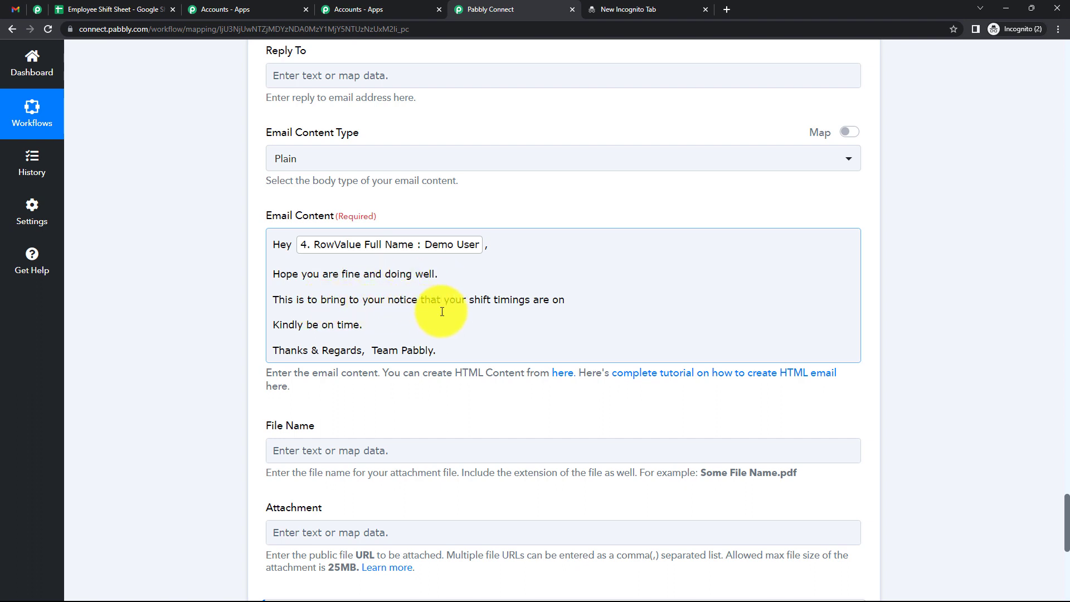
Insert the Iterator's RowValue Shift Timings output before "on" in the shift timings sentence of the Email Content
left_click(552, 304)
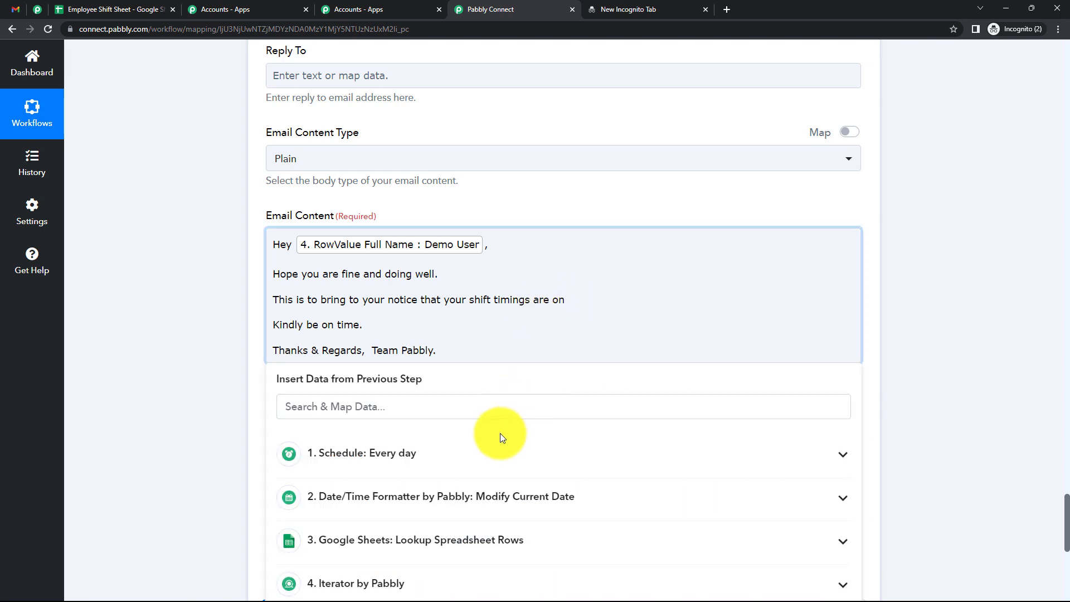
mouse_move(399, 600)
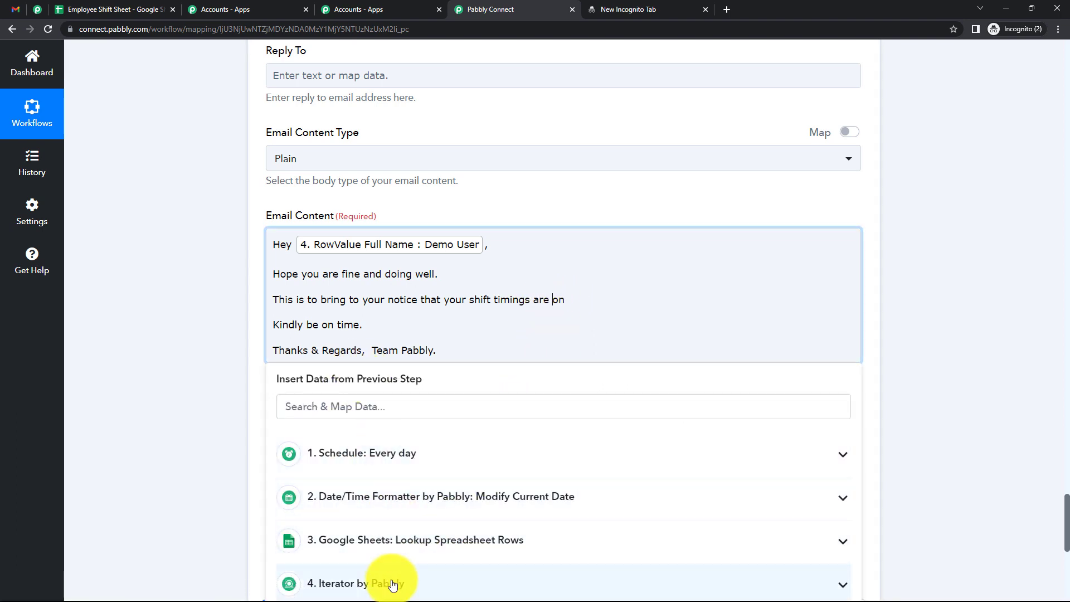
left_click(383, 580)
scroll(485, 435, "down", 5)
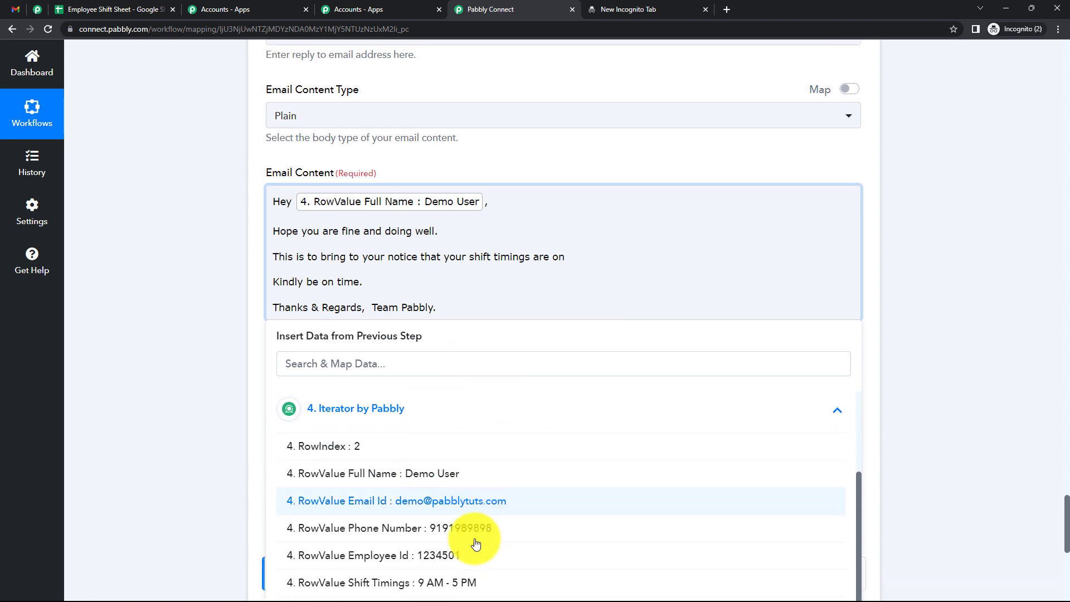
left_click(459, 571)
left_click(221, 316)
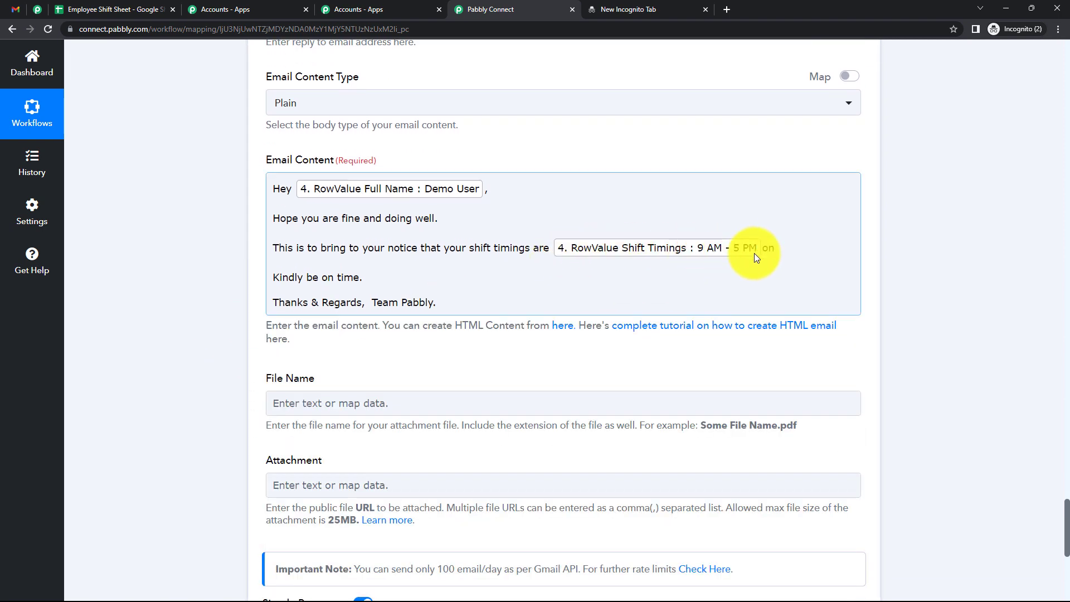
Insert the Iterator's RowValue Date output after "on" in the shift timings sentence of the Email Content
left_click(783, 251)
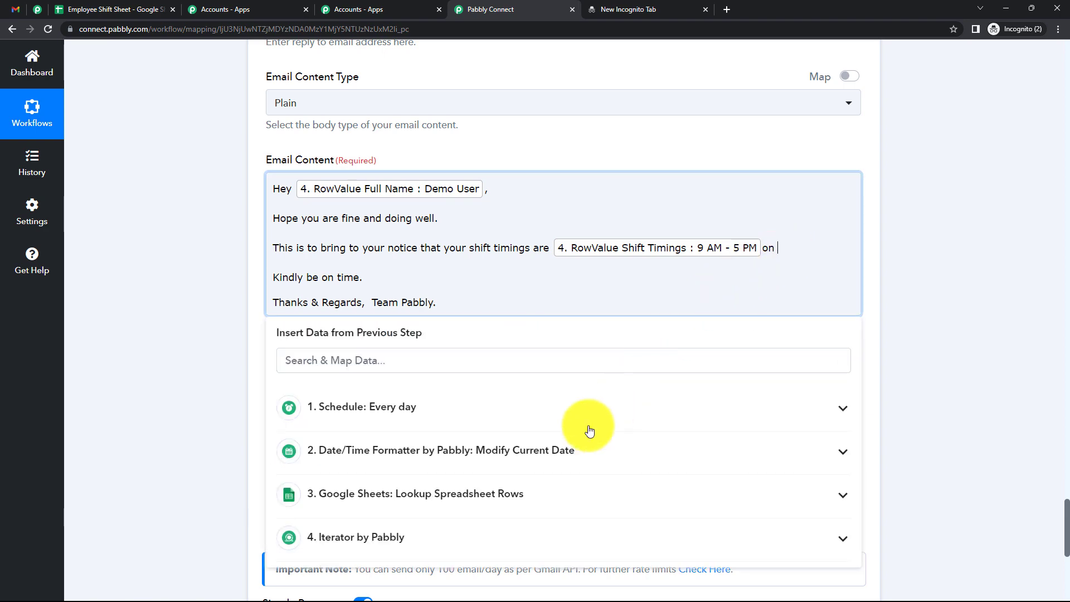
left_click(468, 535)
scroll(521, 363, "down", 3)
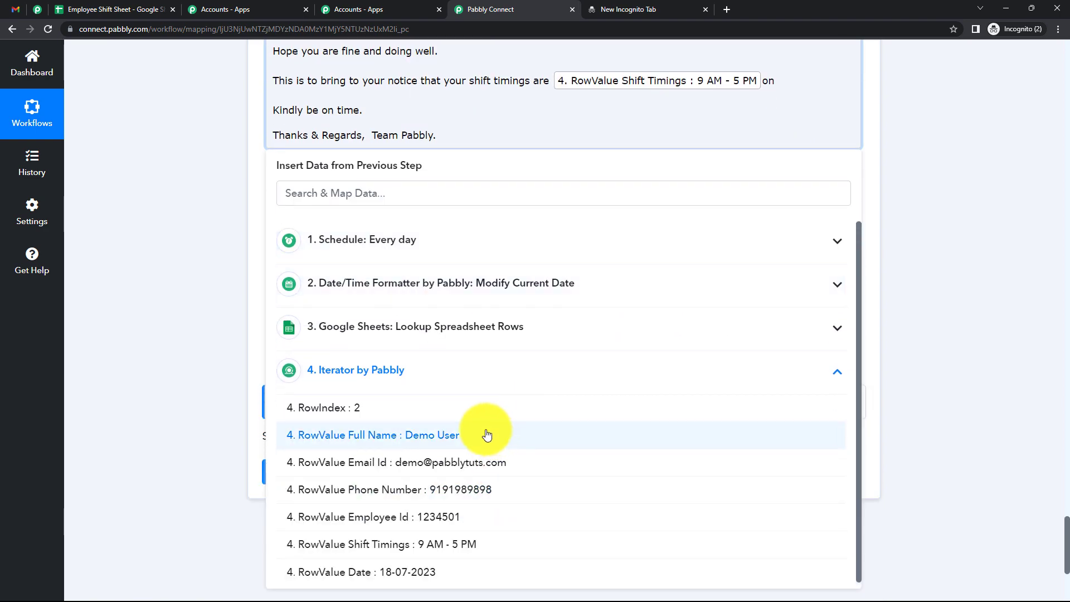
left_click(484, 574)
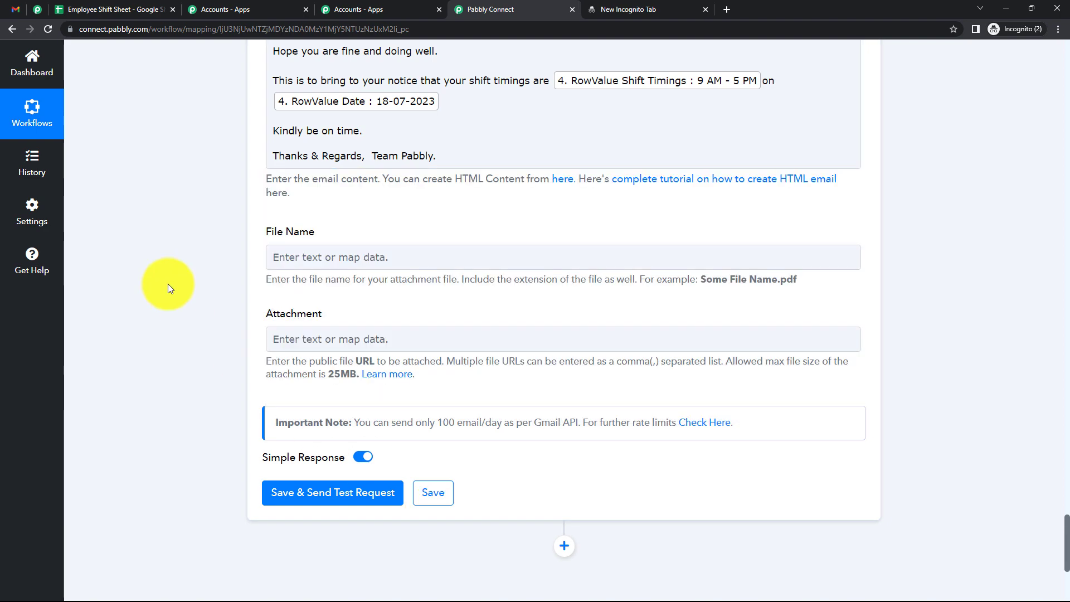
left_click(450, 102)
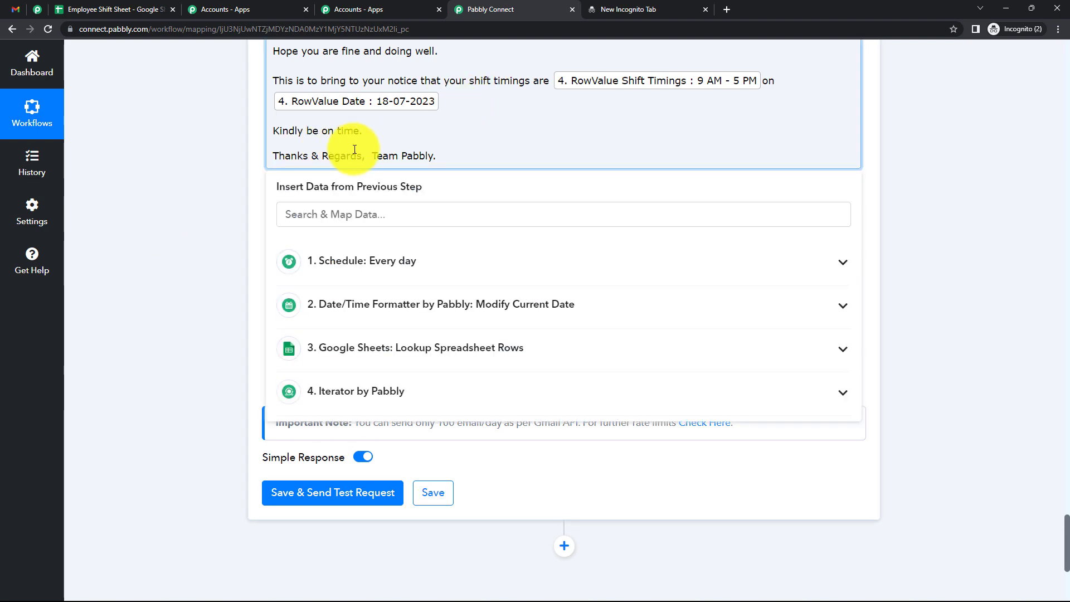
left_click(216, 172)
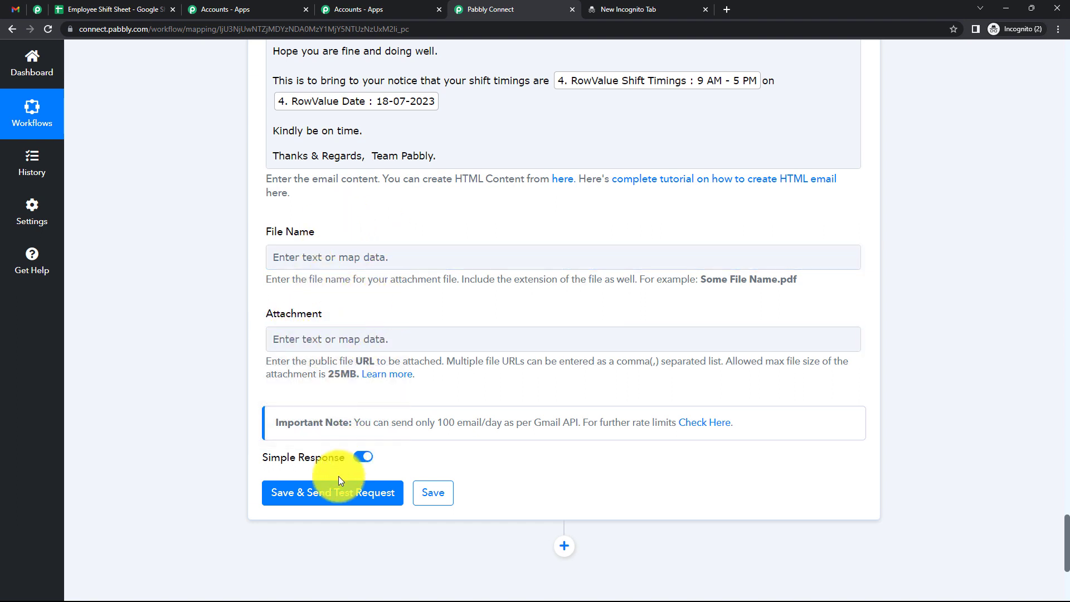
Save the Gmail step with a test request, then refresh the Gmail inbox and open the Shift Reminder email
left_click(337, 490)
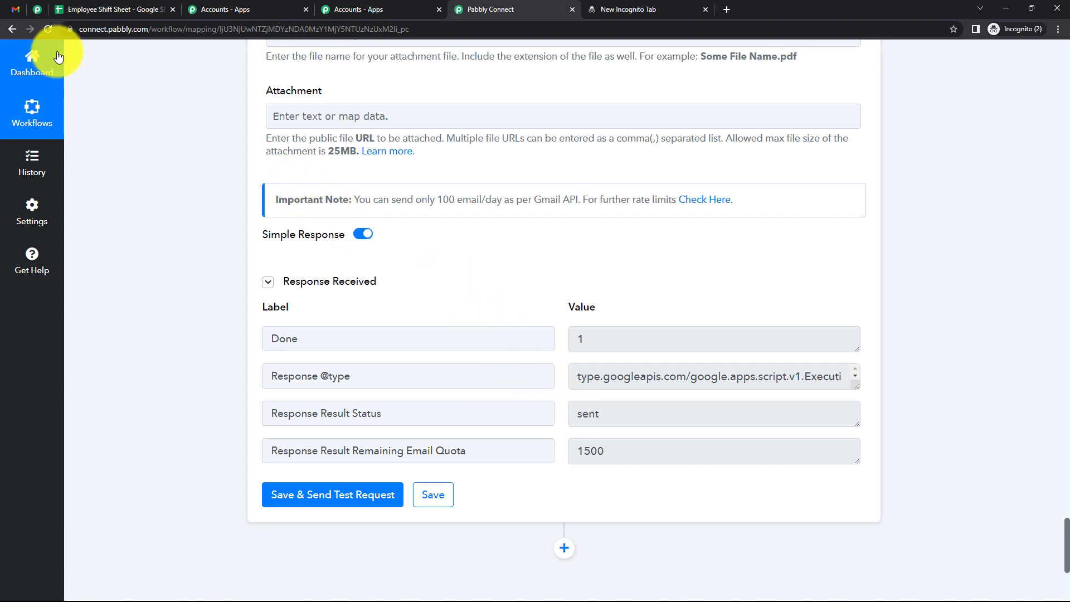
left_click(14, 15)
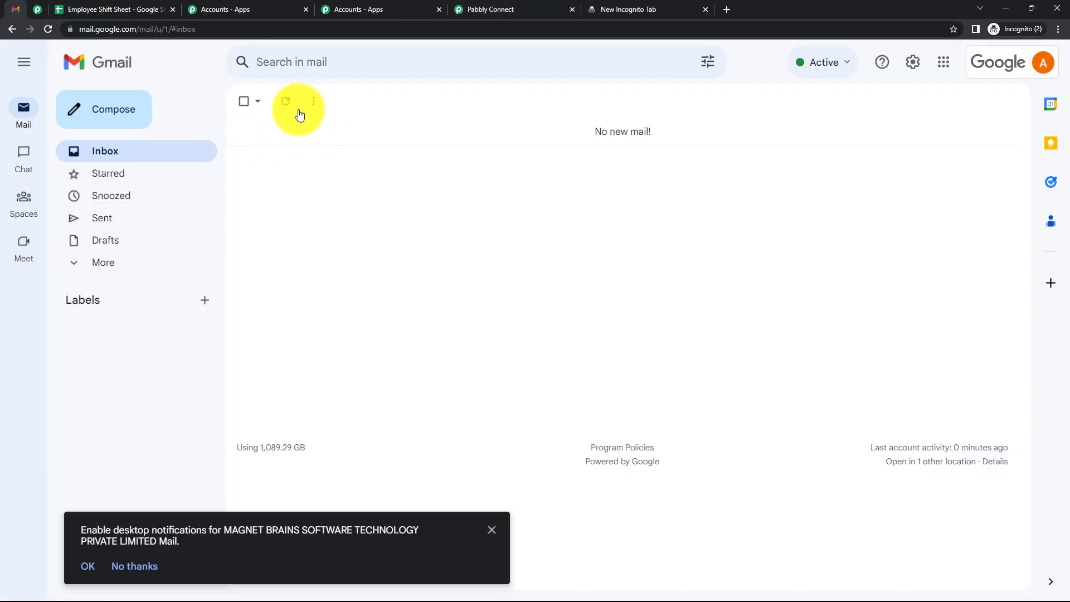
left_click(286, 101)
left_click(491, 529)
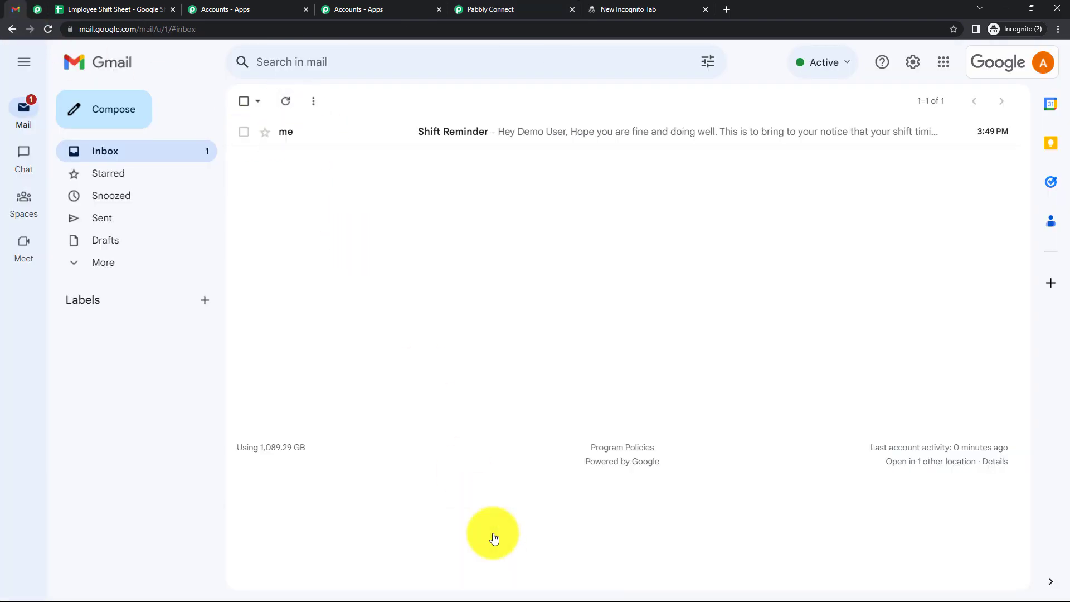
left_click(546, 139)
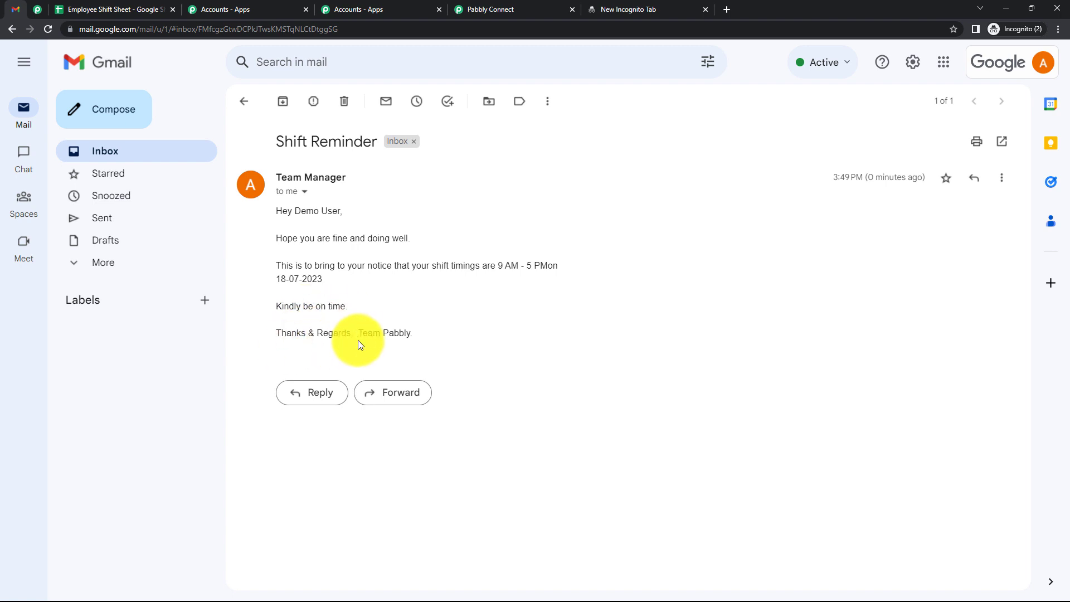
Return to Pabbly Connect, close the empty incognito tab, and collapse the Schedule, Date/Time Formatter and Google Sheets steps to review the workflow
left_click(506, 12)
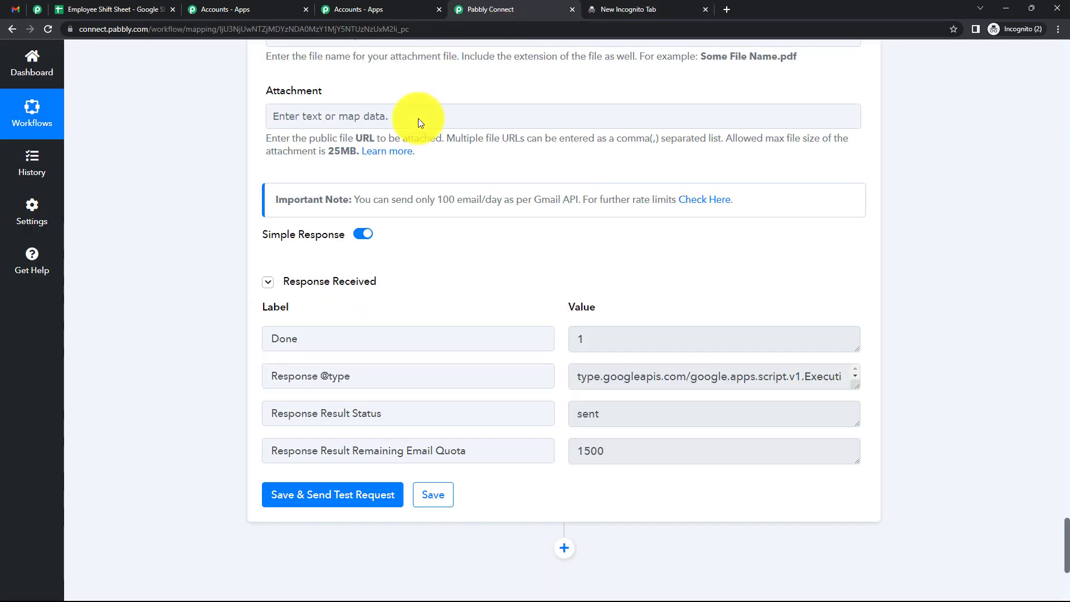
left_click(703, 8)
scroll(581, 272, "up", 15)
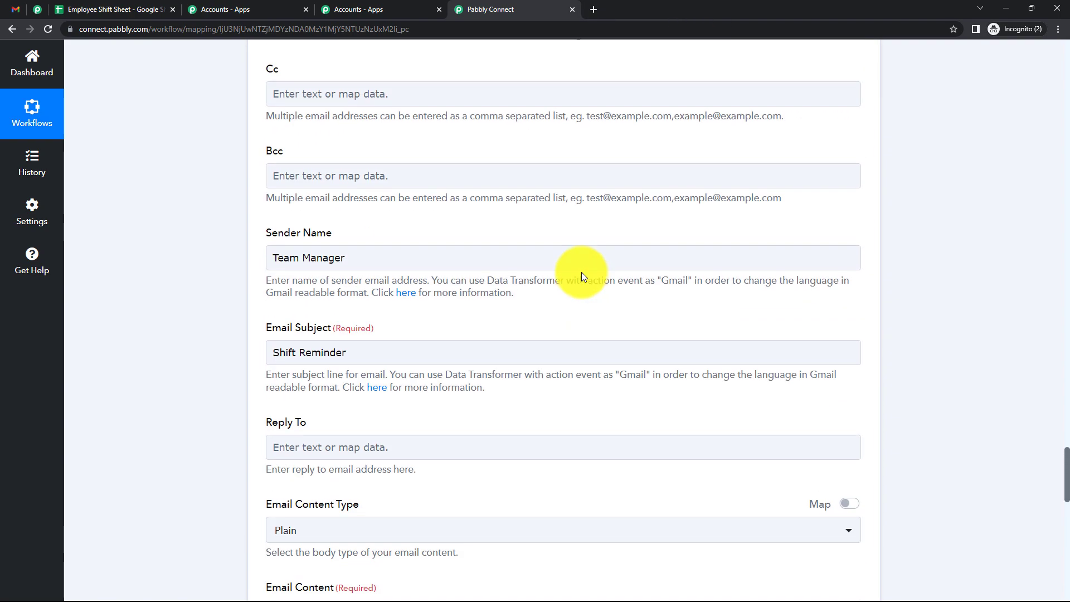
scroll(581, 272, "up", 10)
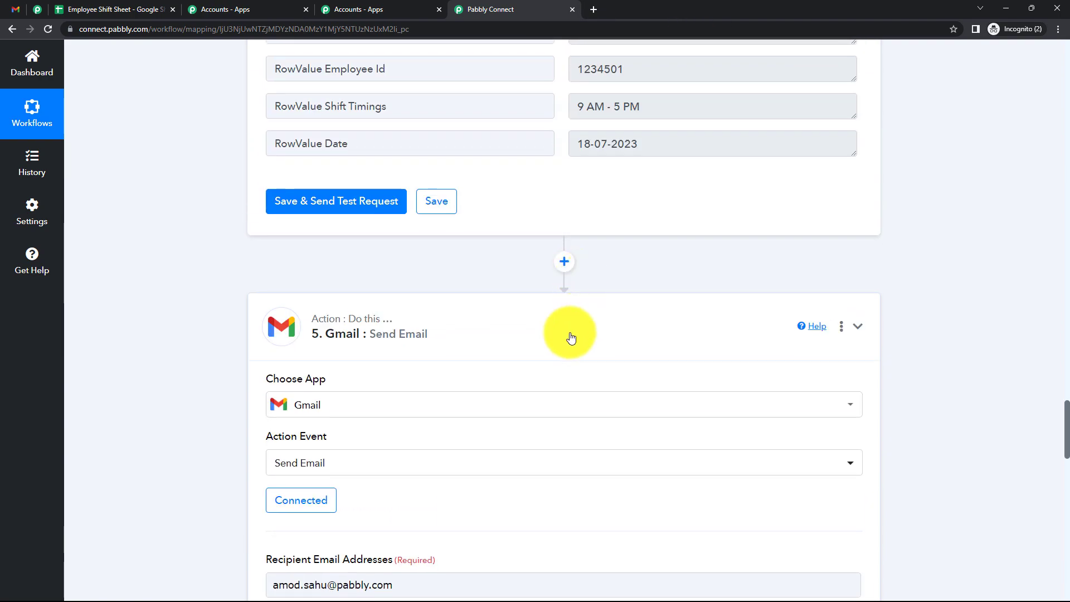
scroll(571, 337, "up", 15)
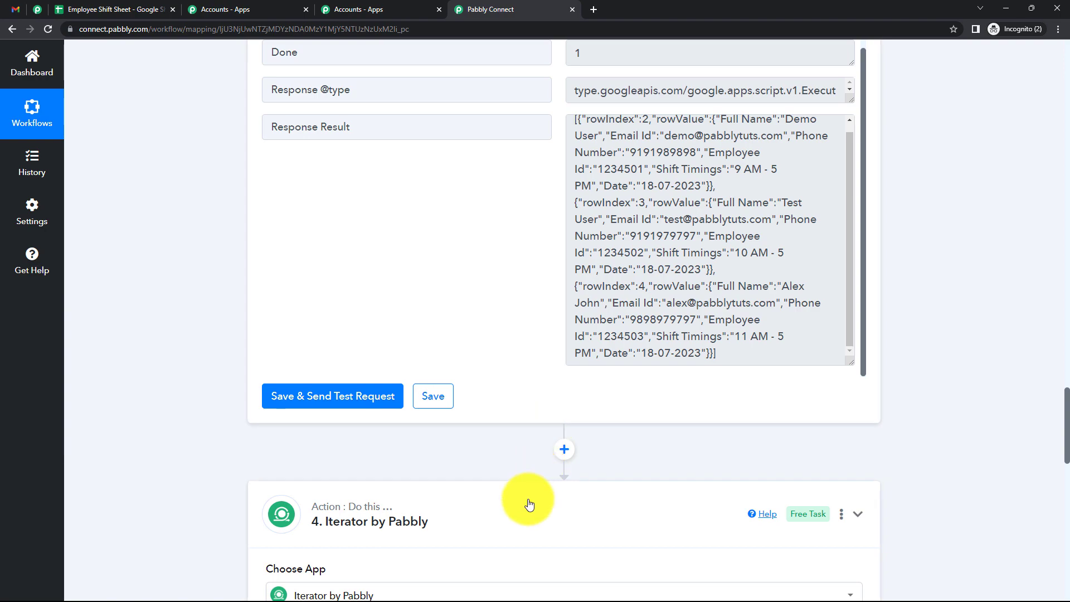
scroll(511, 379, "up", 20)
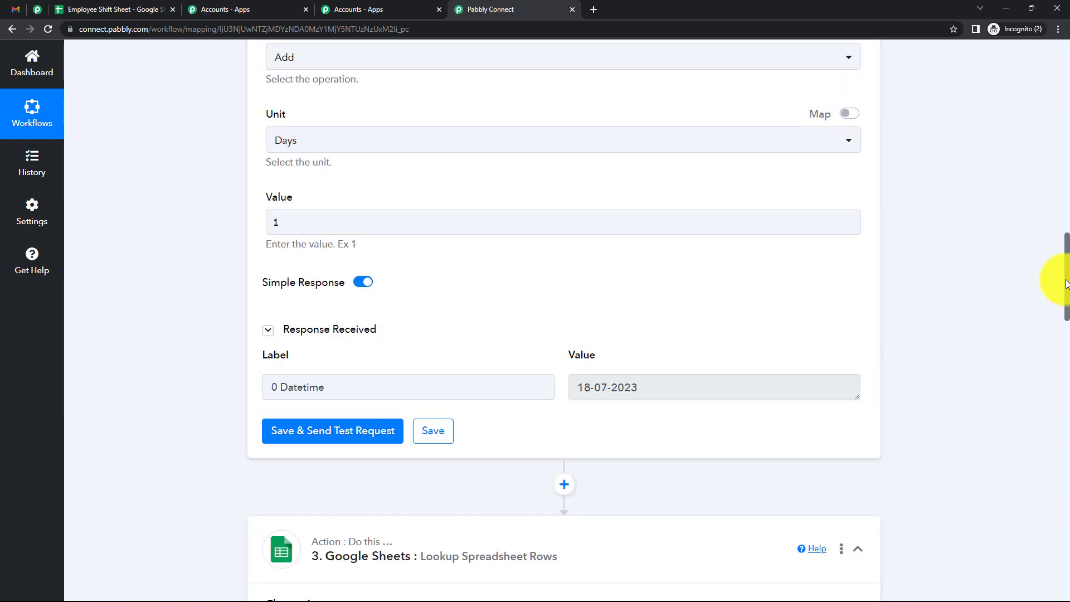
left_click_drag(1065, 283, 1059, 62)
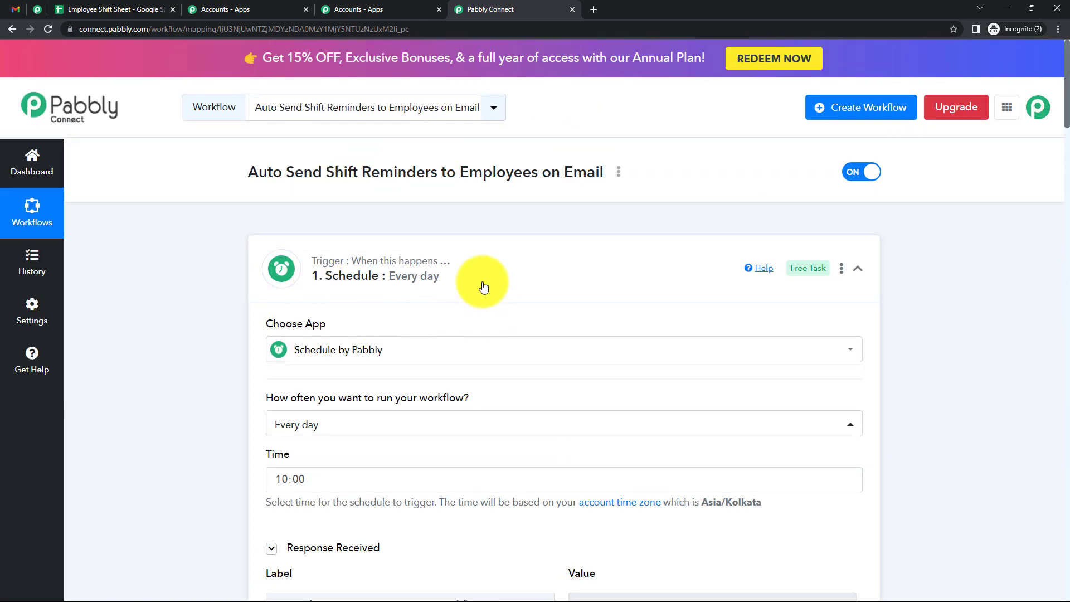
left_click(512, 274)
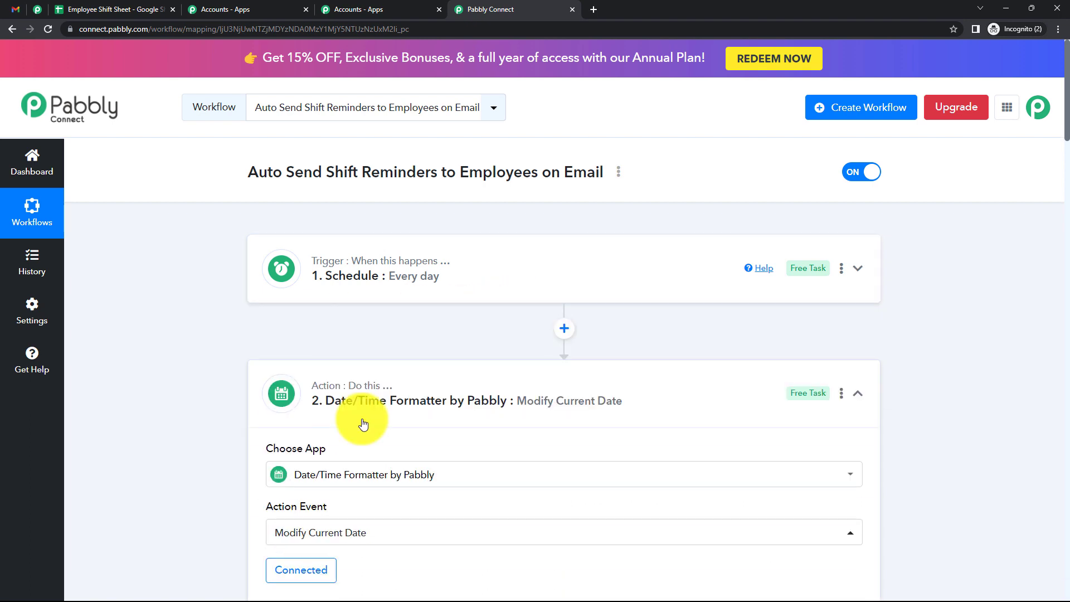
left_click(446, 390)
scroll(502, 418, "down", 1)
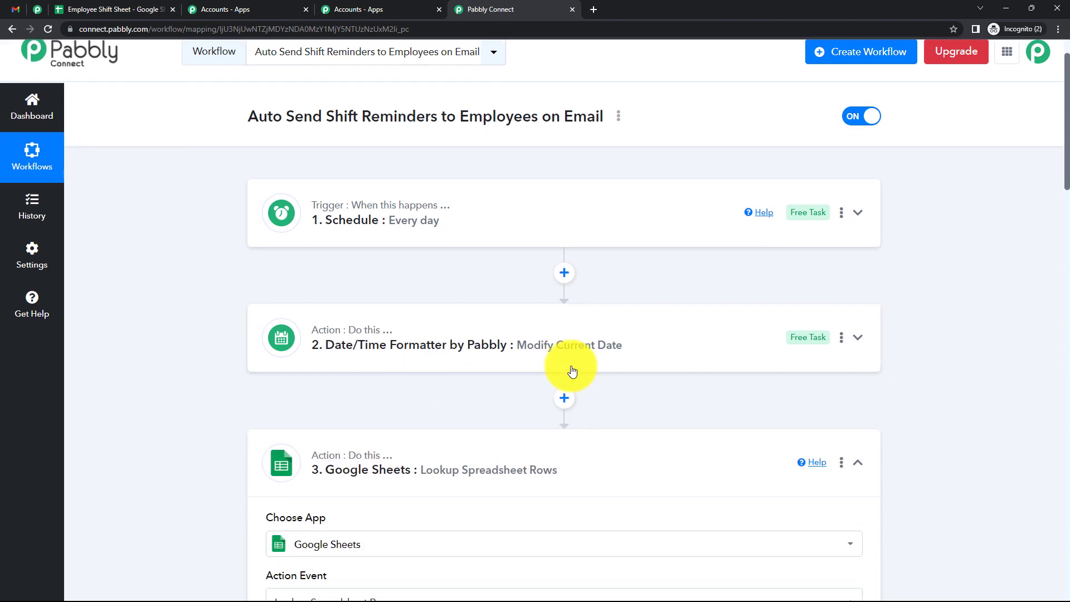
scroll(578, 370, "down", 1)
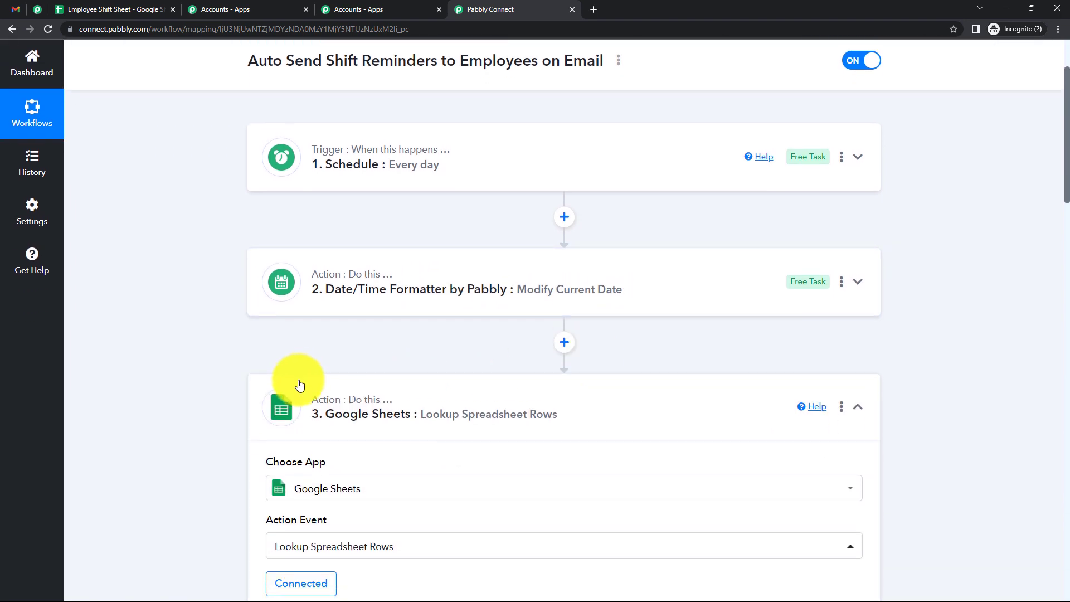
left_click(458, 405)
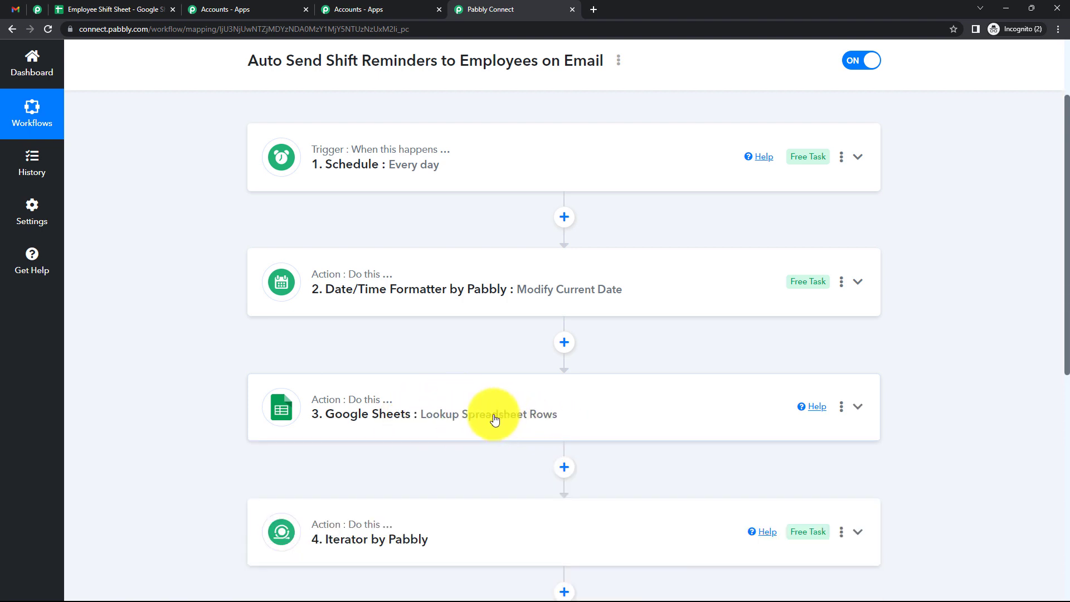
scroll(490, 418, "down", 1)
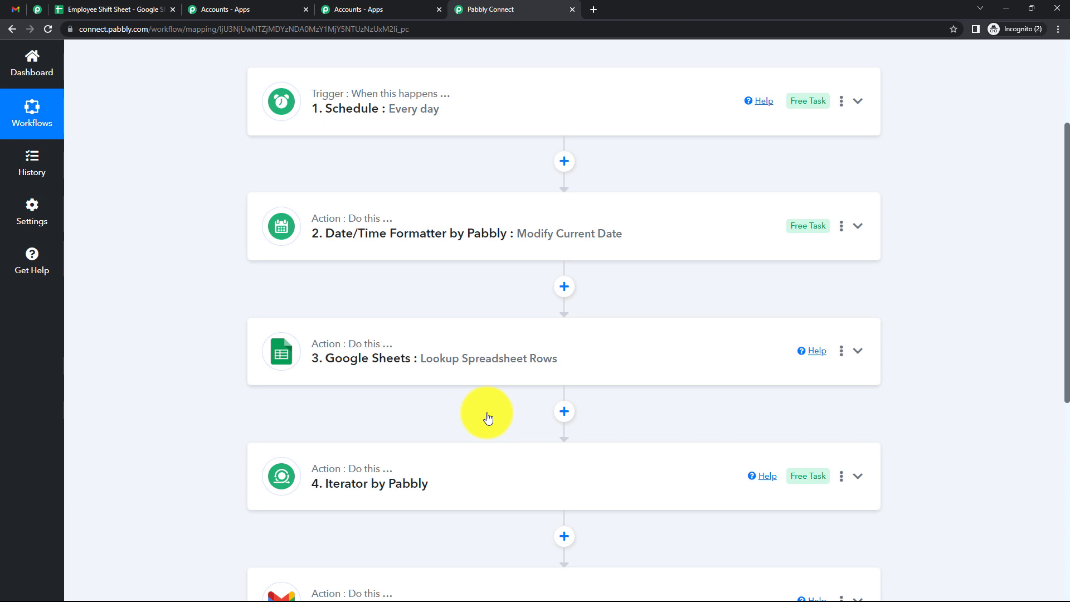
scroll(488, 418, "down", 1)
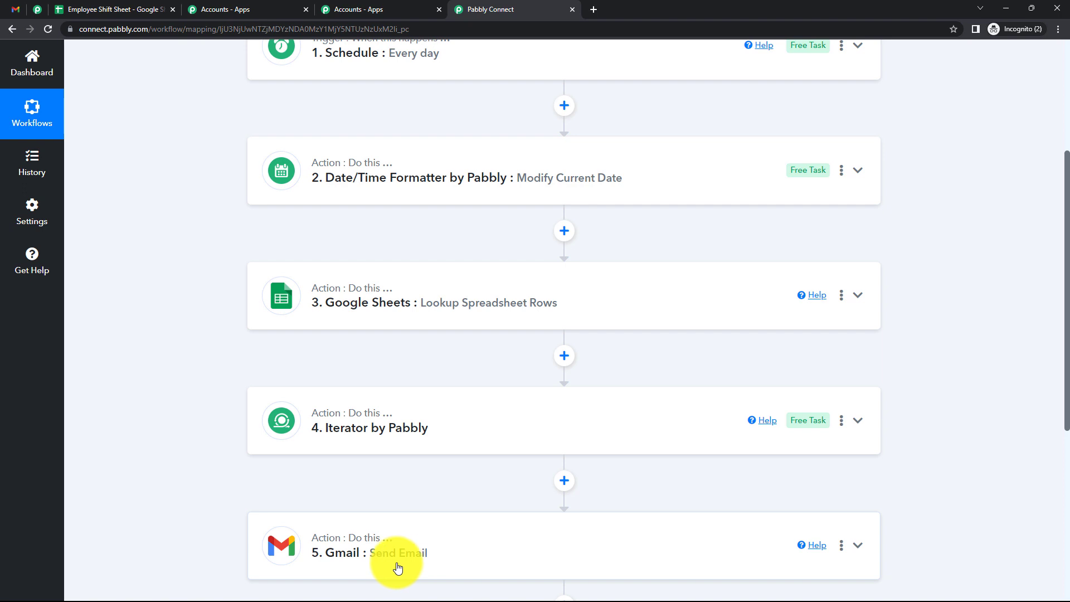
View the Share Workflow dialog for the Auto Send Shift Reminders workflow and close it
scroll(502, 356, "up", 4)
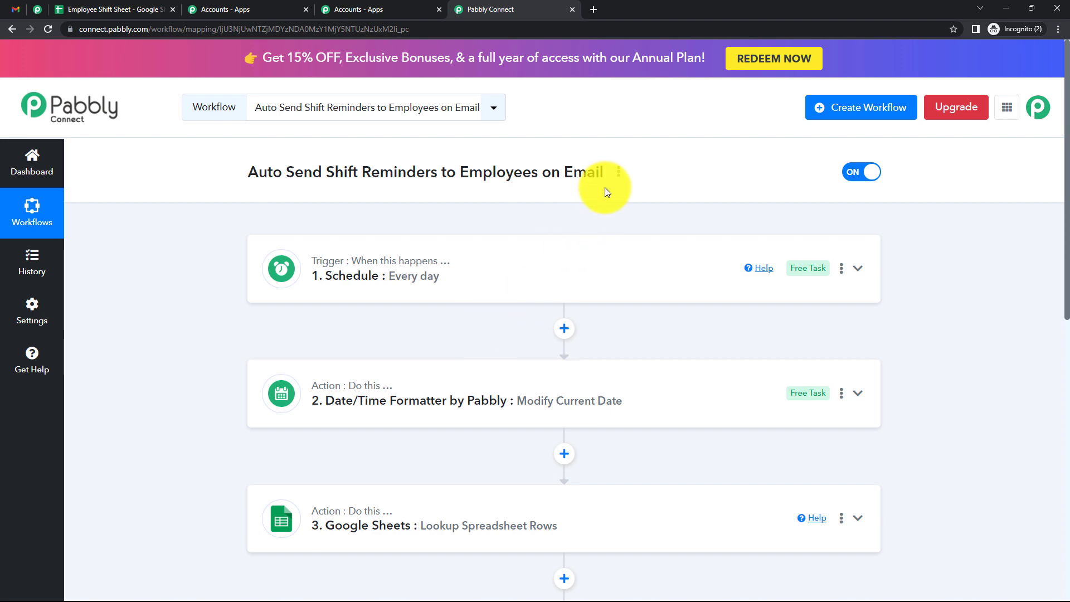
left_click(618, 174)
left_click(547, 239)
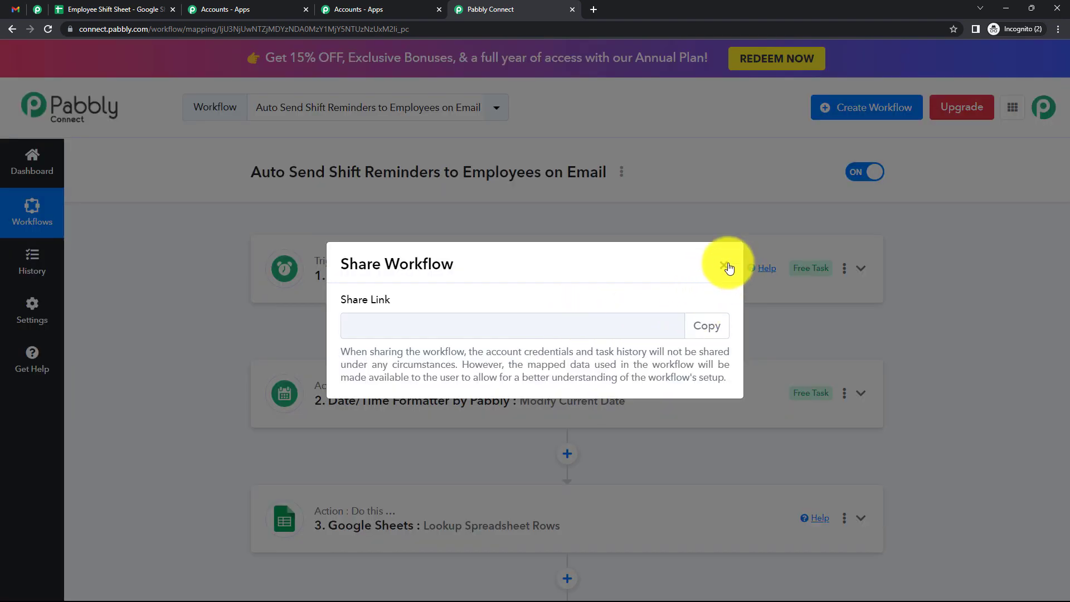
left_click(724, 266)
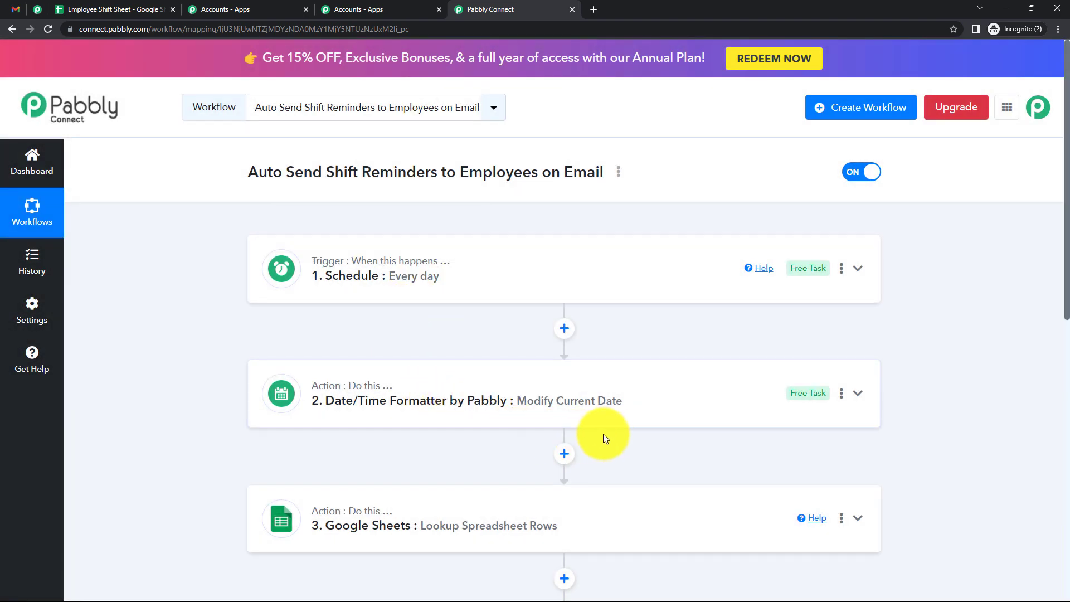